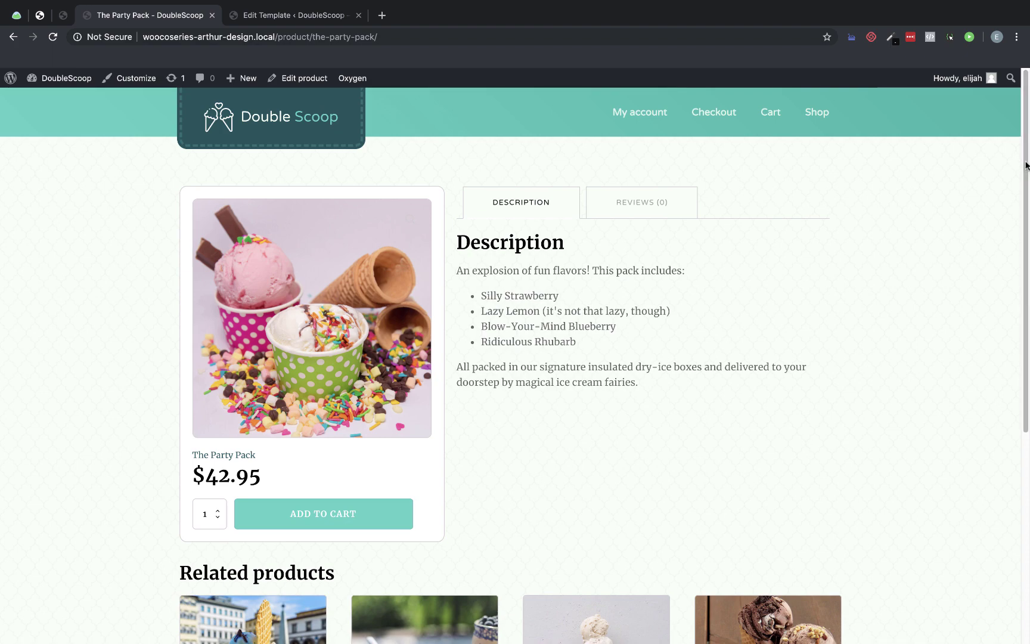
- Open the Single Product template from Oxygen's Templates list in WordPress admin
mouse_move(1027, 166)
left_mouse_down()
mouse_move(1028, 375)
mouse_move(1026, 172)
left_mouse_up()
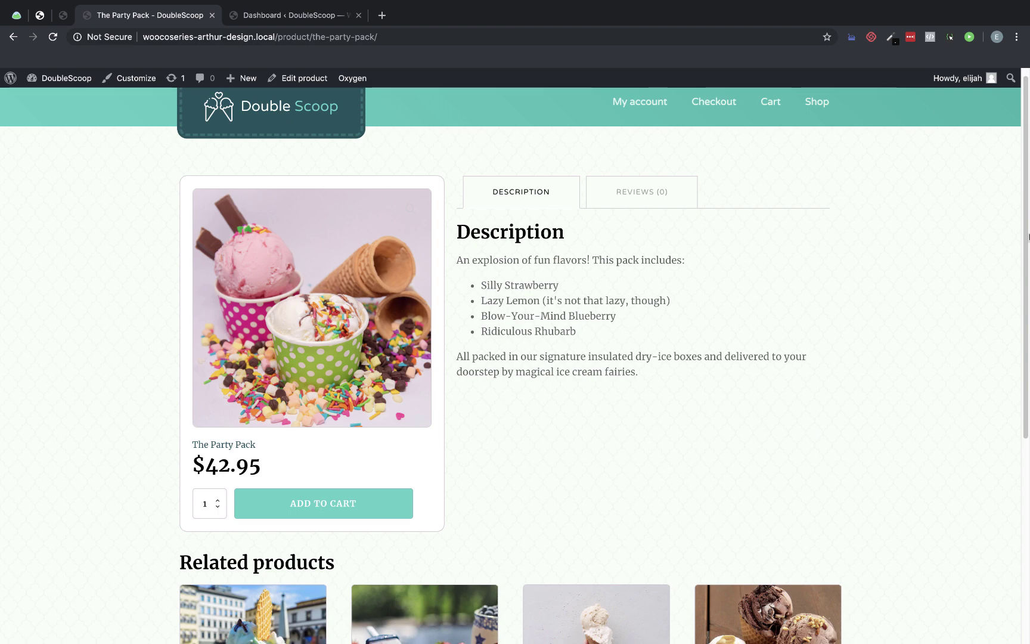
left_click(325, 16)
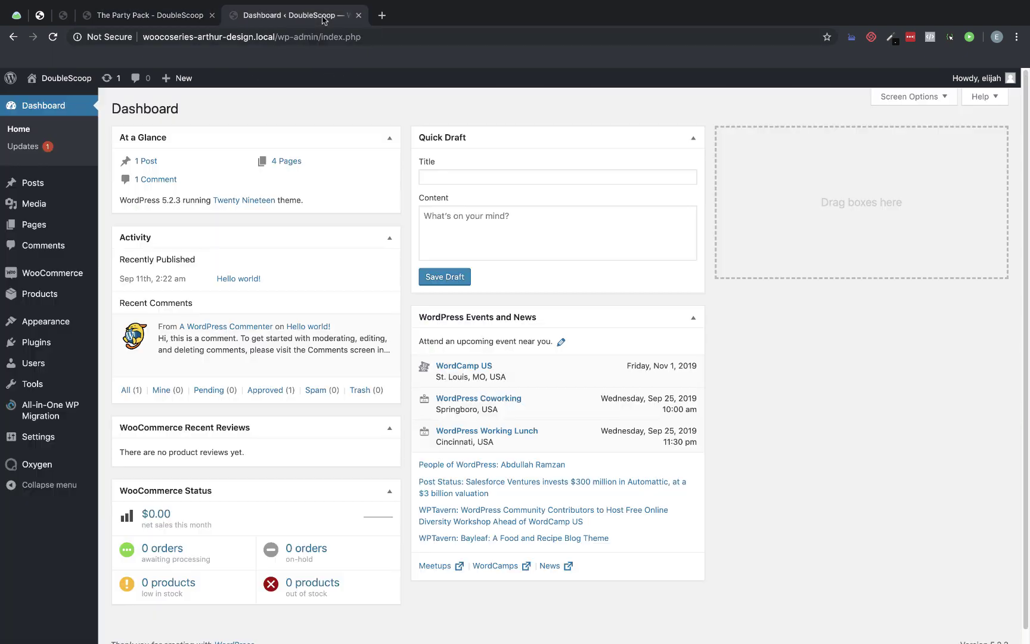
mouse_move(53, 468)
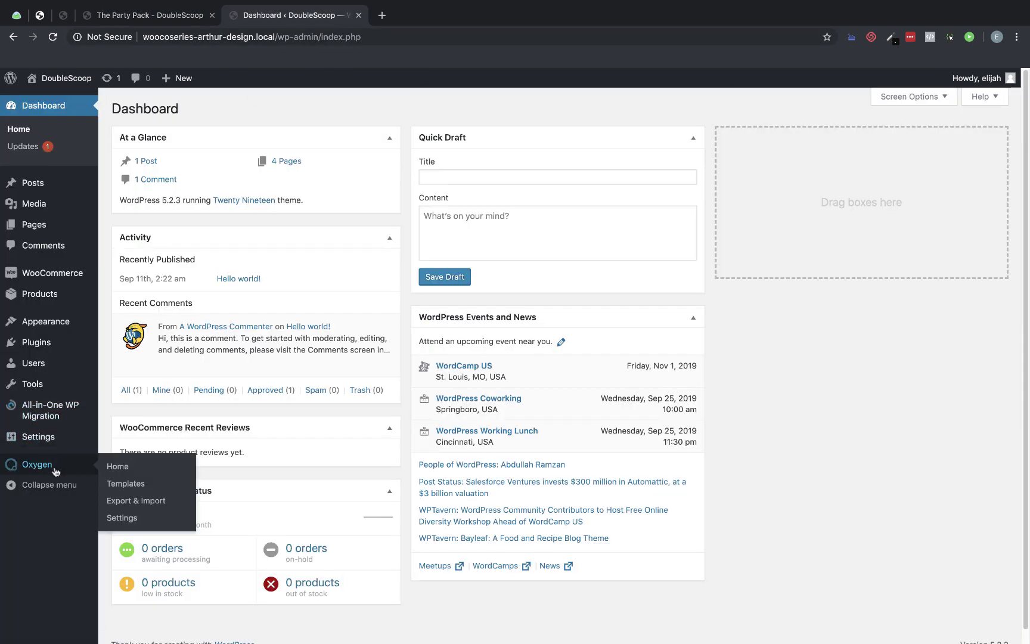
left_click(118, 487)
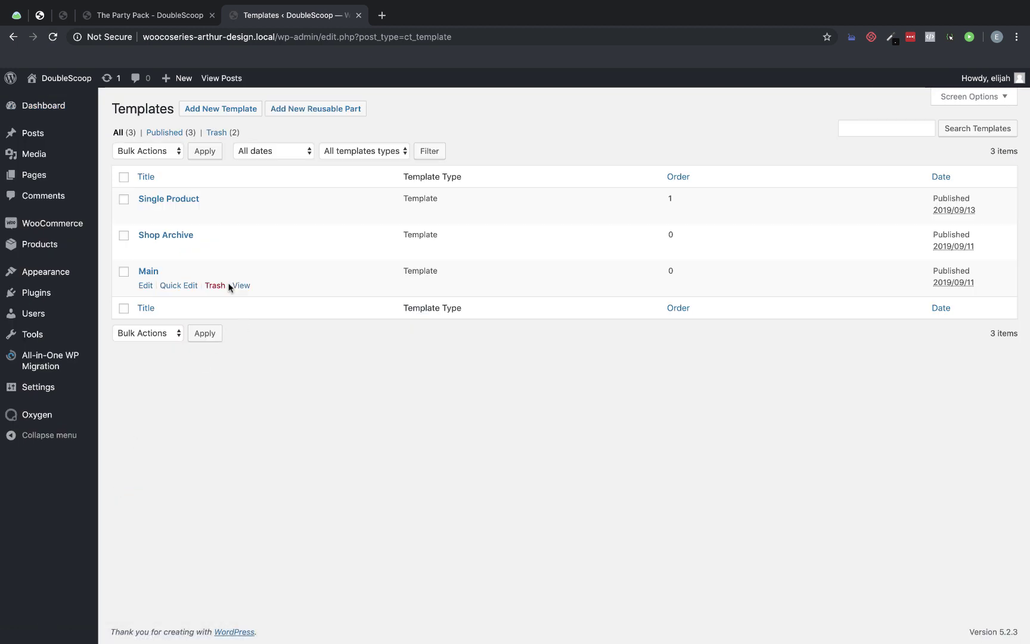
left_click(183, 202)
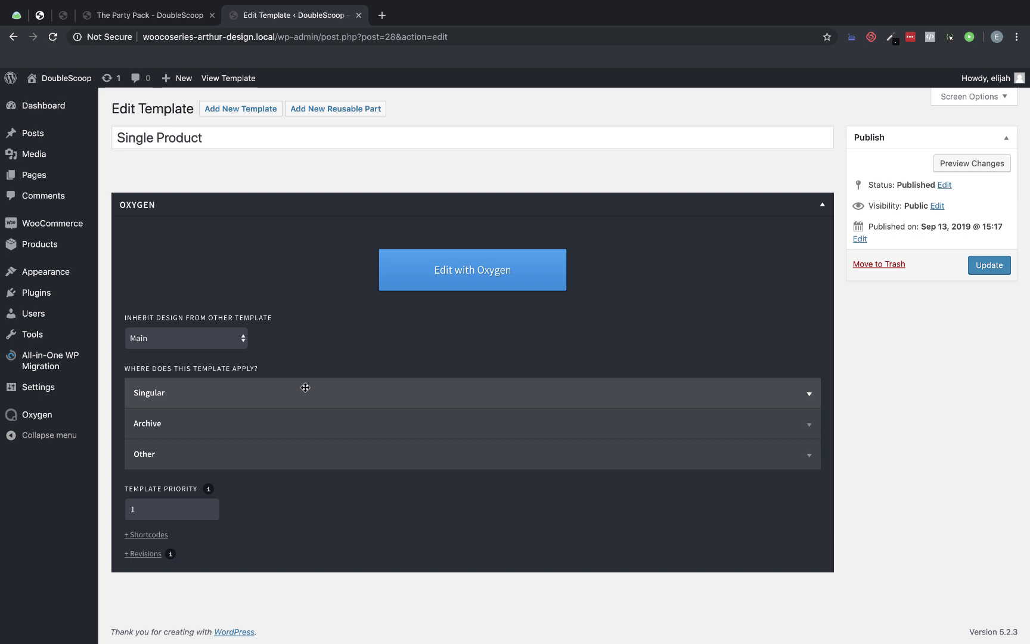
- Confirm the template applies to Singular > Products
left_click(260, 386)
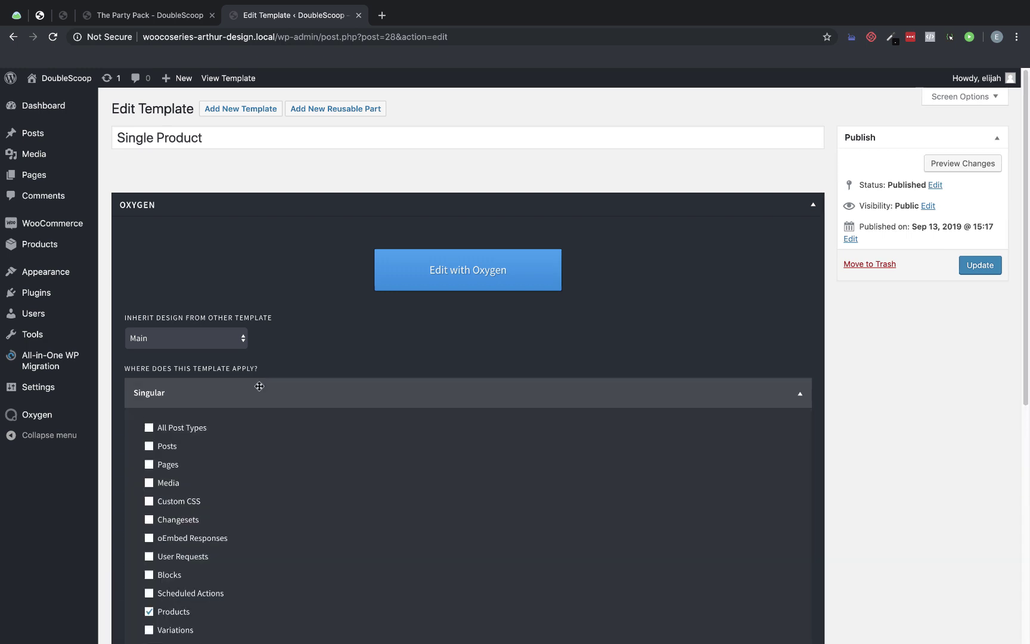
scroll(259, 386, "down", 5)
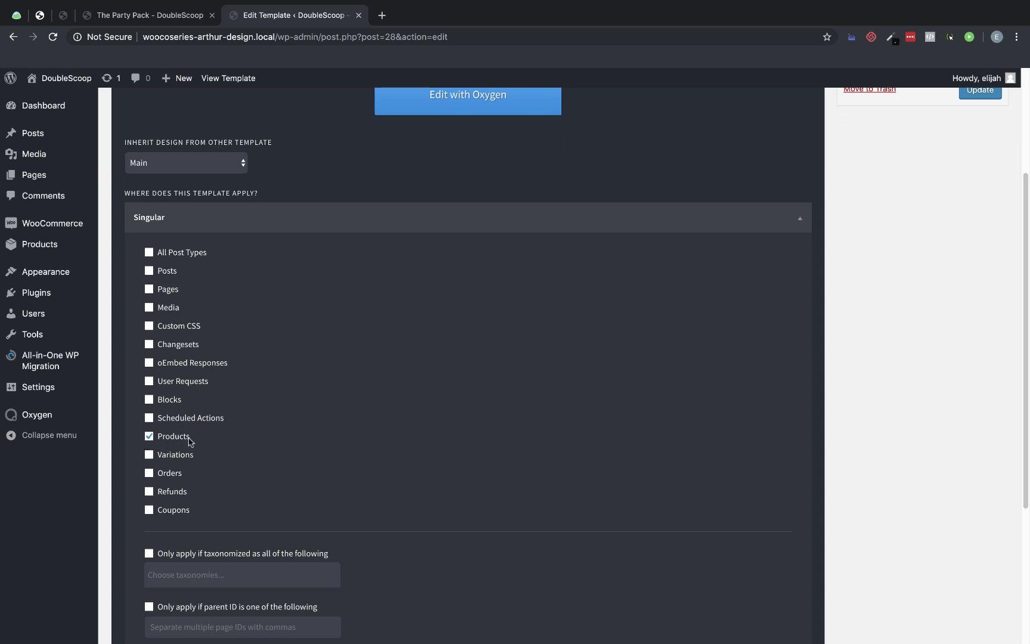
scroll(352, 430, "down", 6)
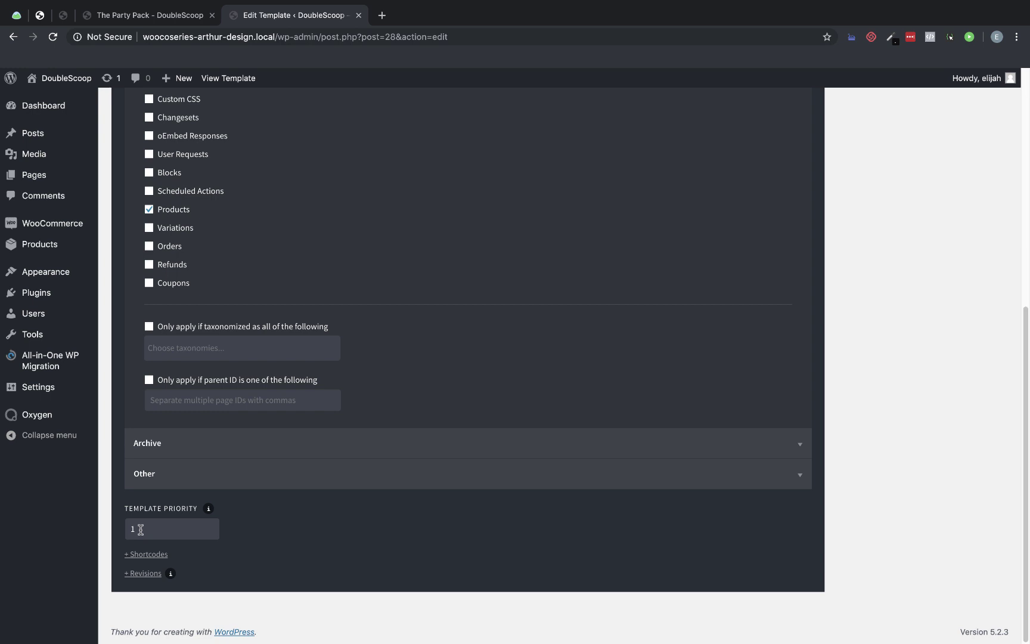
scroll(141, 529, "up", 1)
scroll(141, 530, "down", 1)
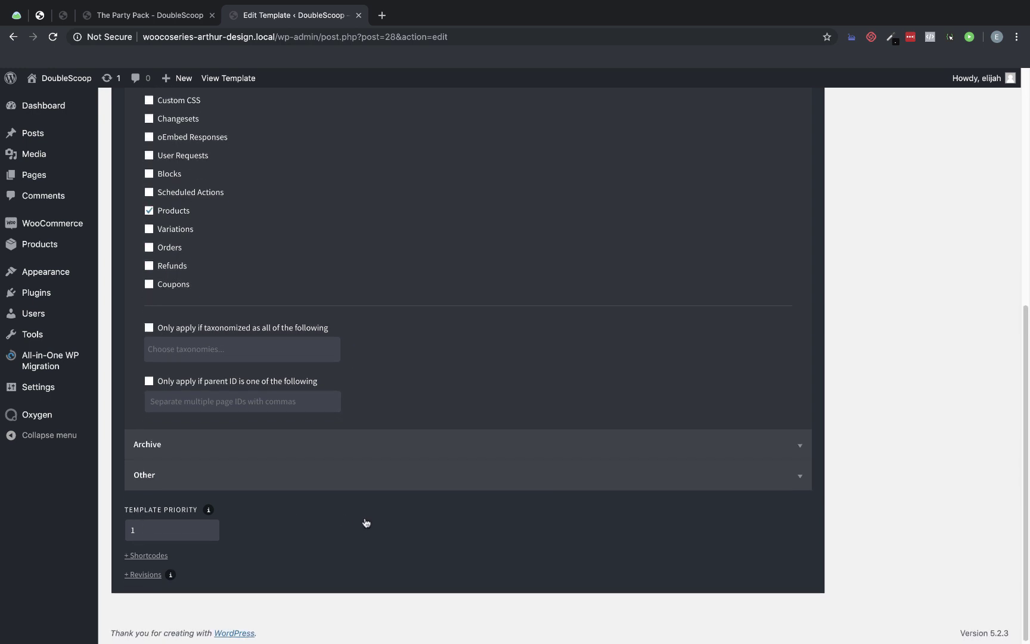
scroll(367, 522, "up", 2)
scroll(366, 519, "down", 1)
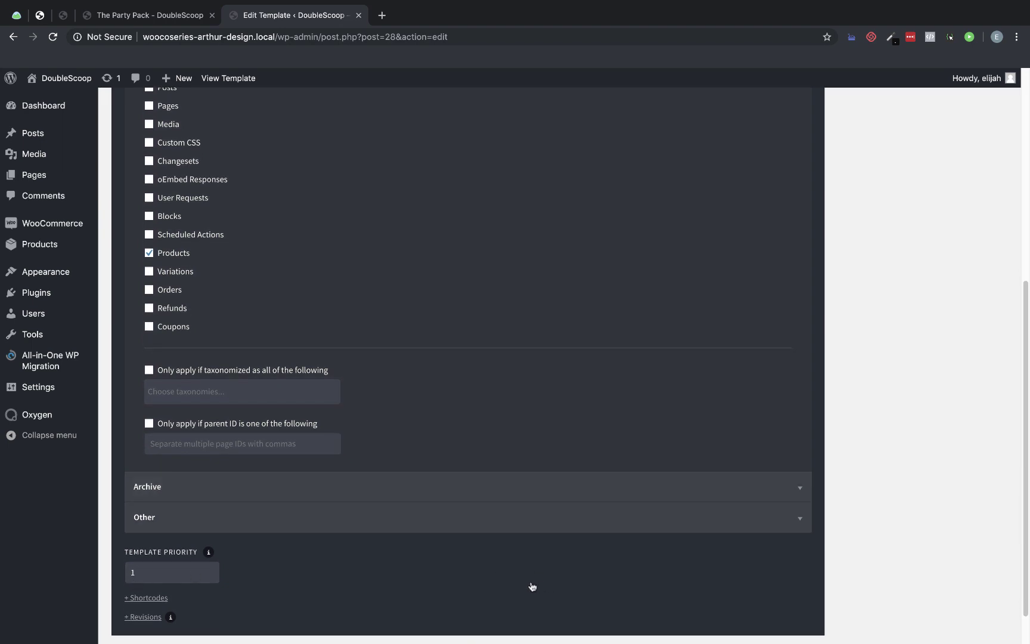
scroll(452, 581, "up", 10)
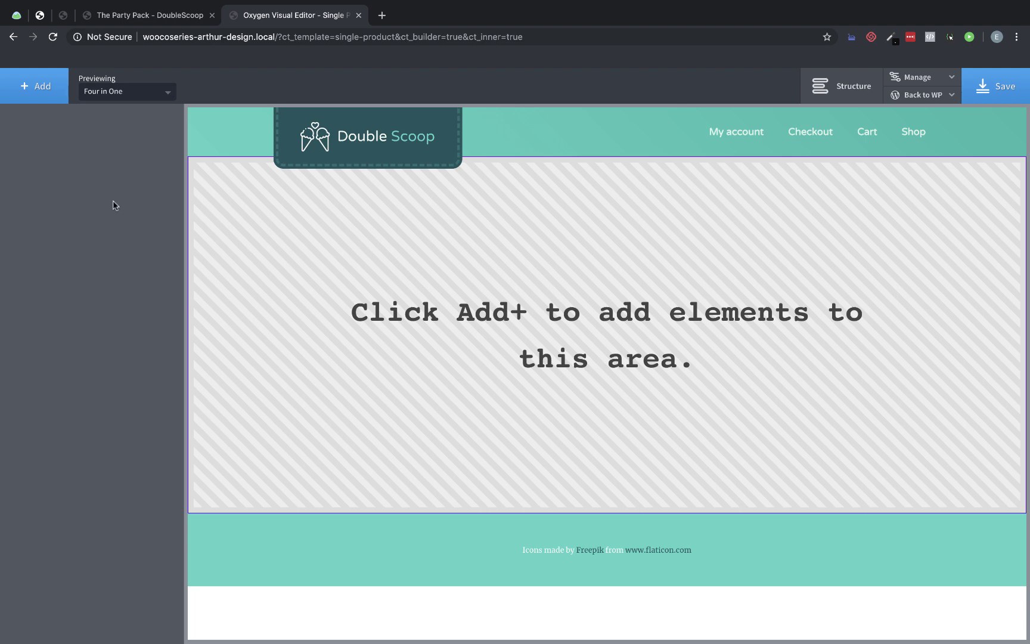
- Add a Section element to the empty content area and show its Advanced settings
left_click(38, 91)
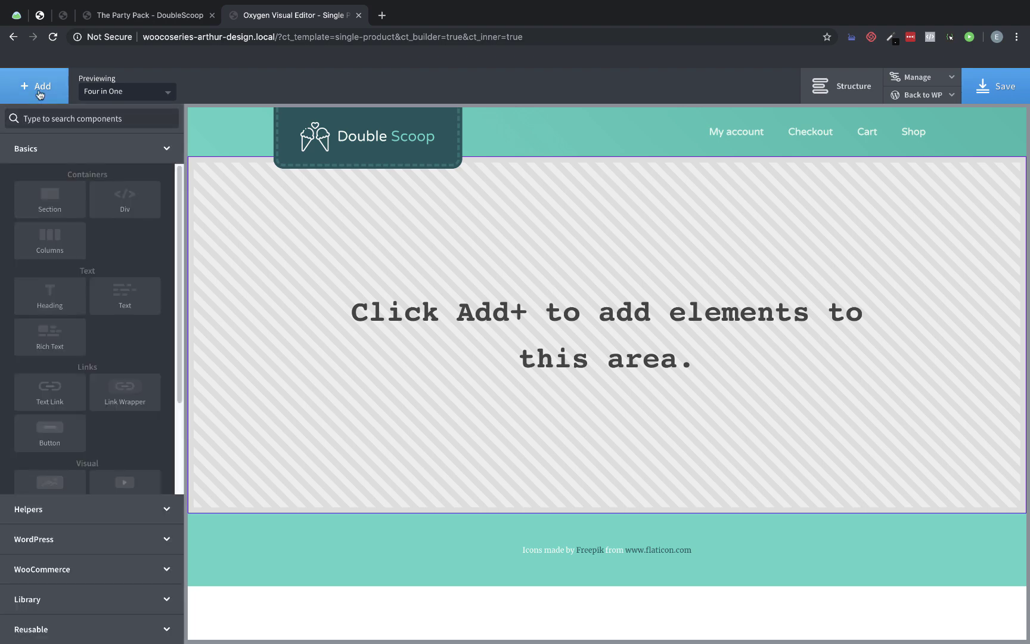
type("Section")
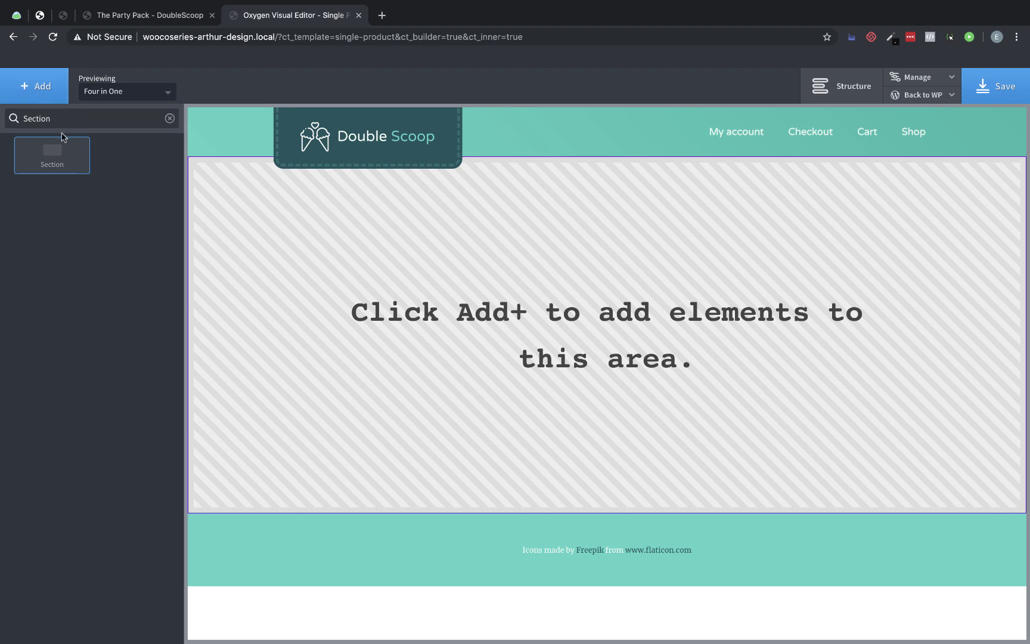
left_click(62, 143)
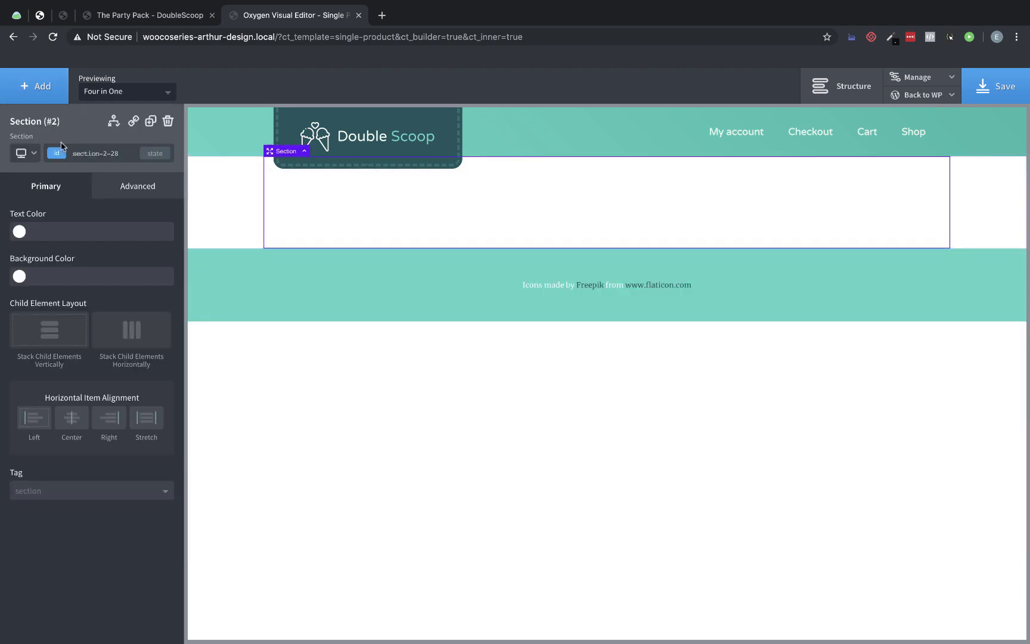
left_click(139, 192)
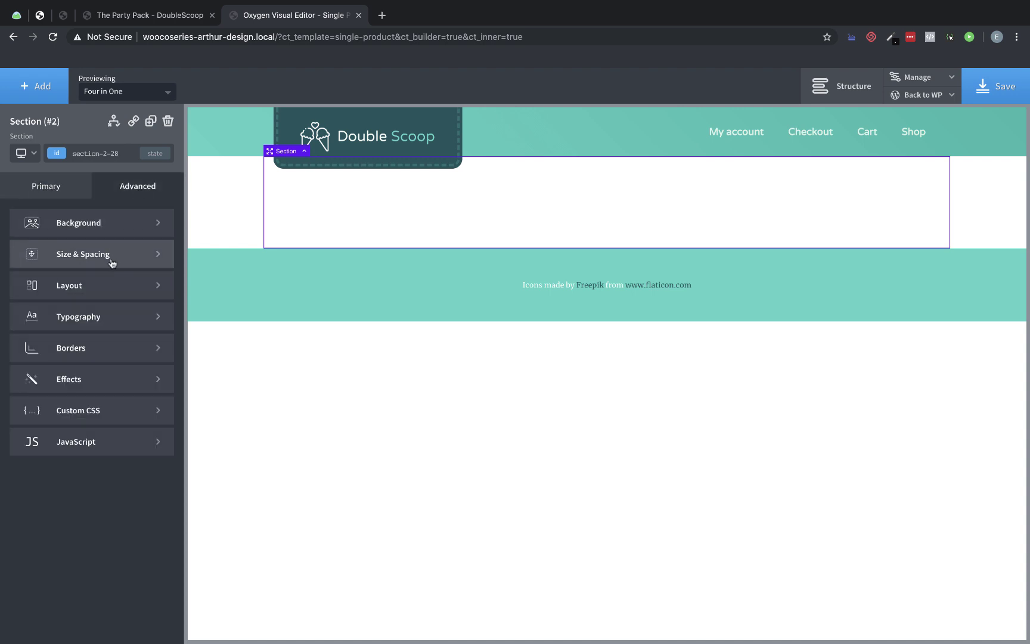
- Set the section background image to hotel-wallpaper with Background Size auto
left_click(114, 225)
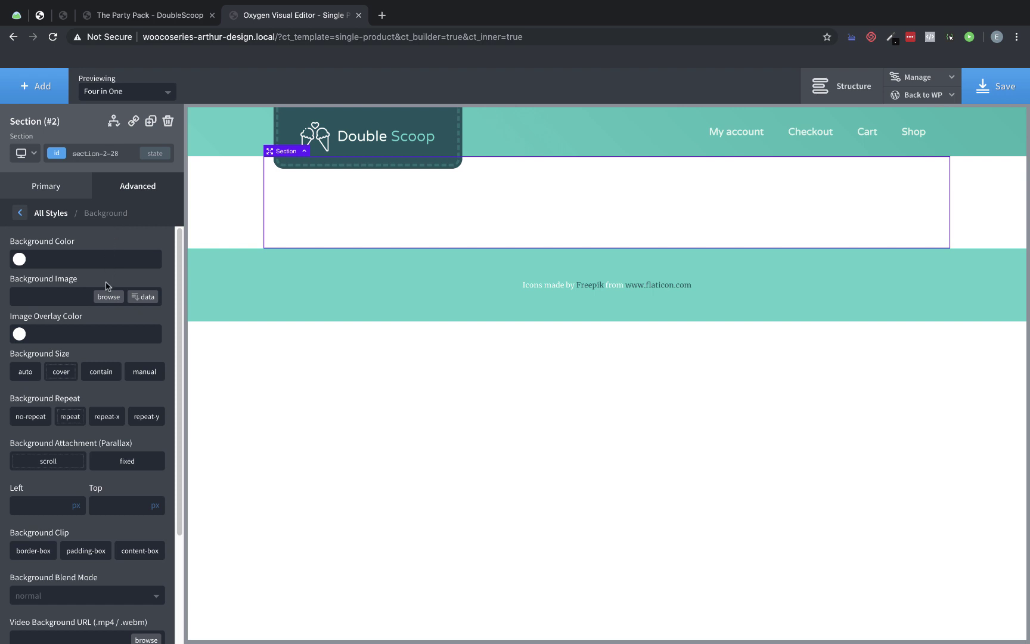
left_click(103, 298)
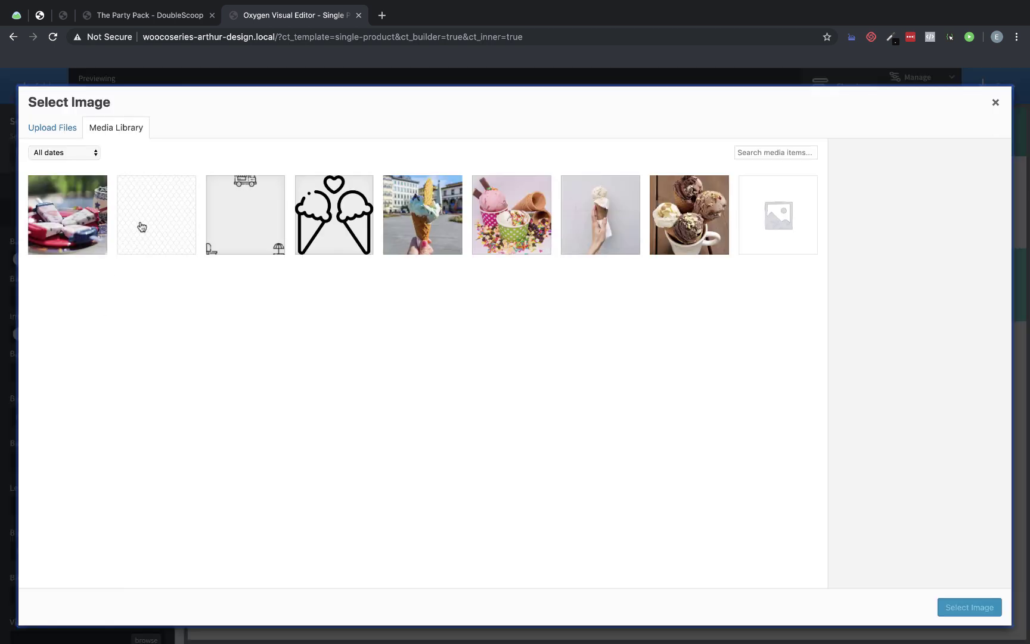
left_click(142, 227)
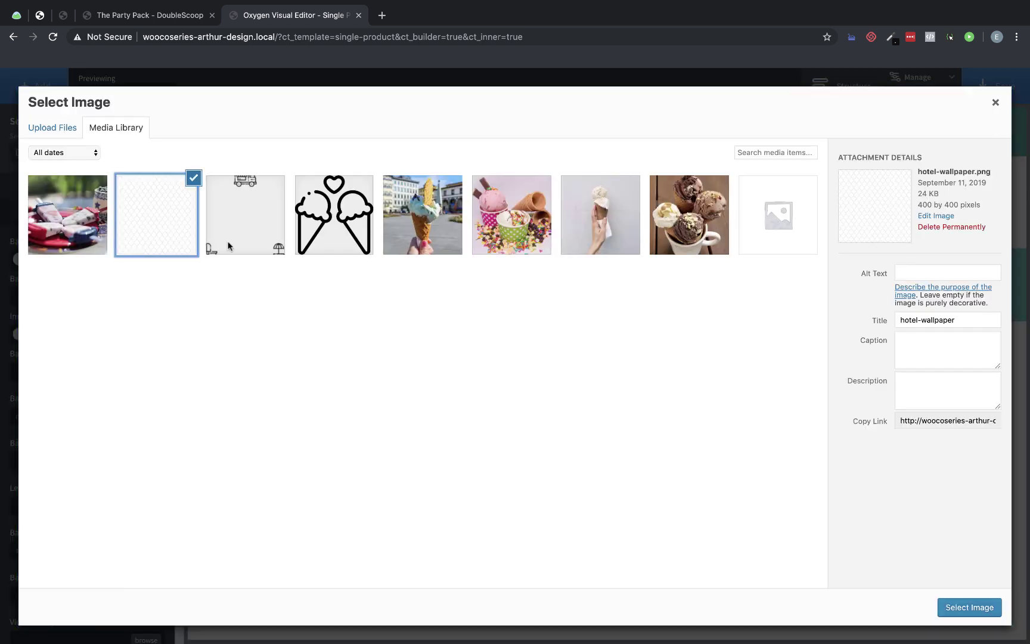
left_click(953, 609)
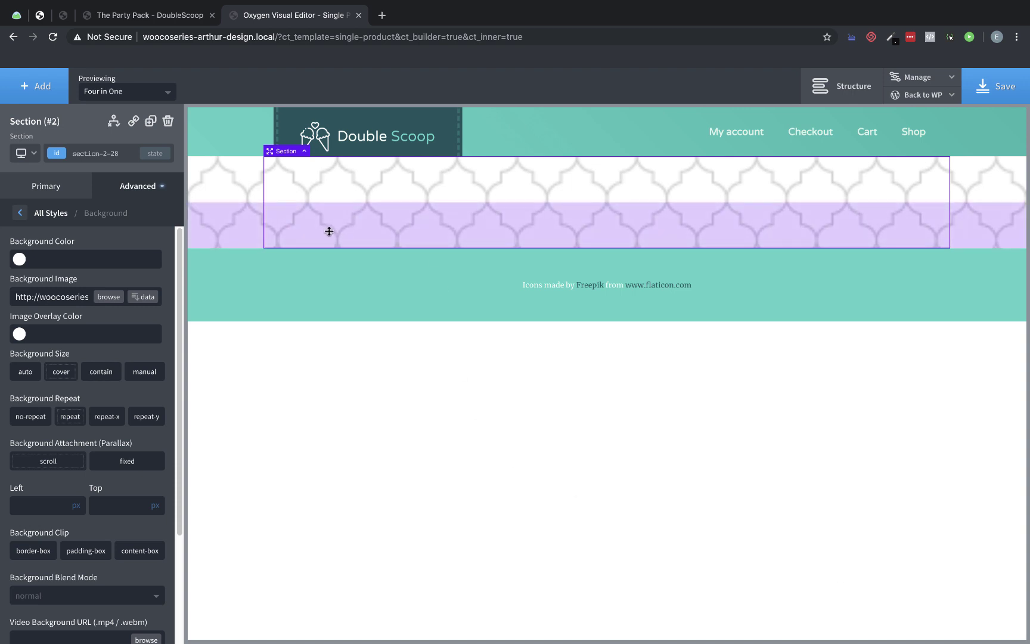
left_click(24, 373)
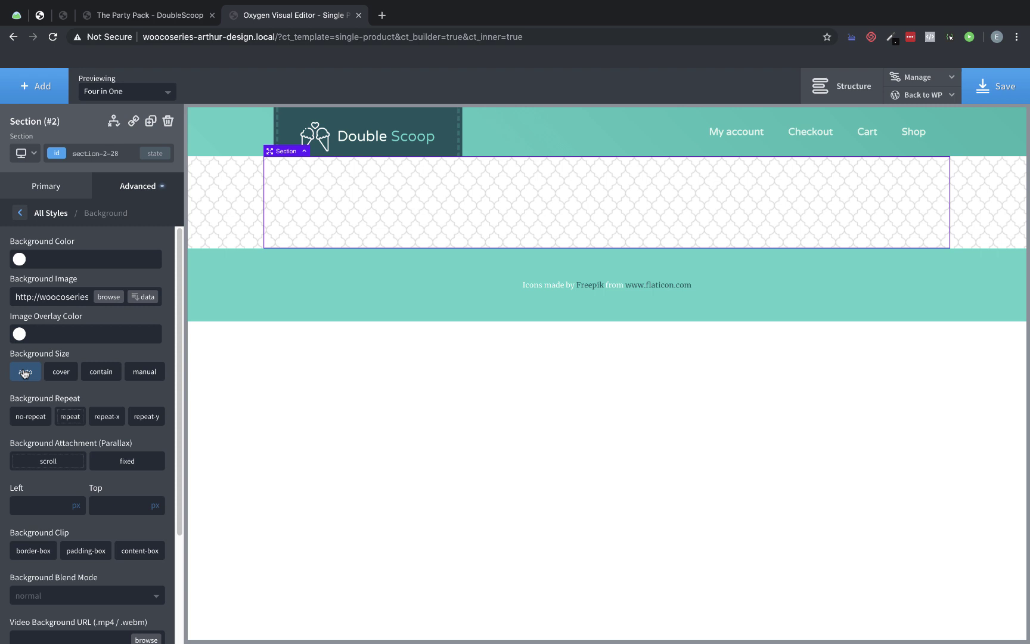
- Add a light grey overlay colour rgba(237,237,237,0.7) over the pattern
left_click(19, 334)
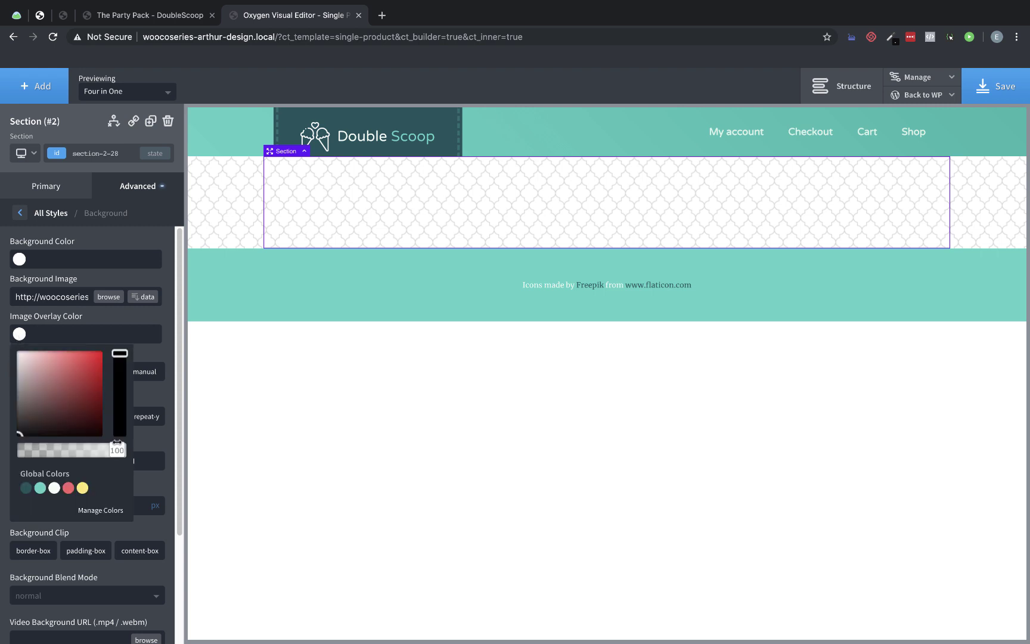
left_click_drag(20, 433, 8, 360)
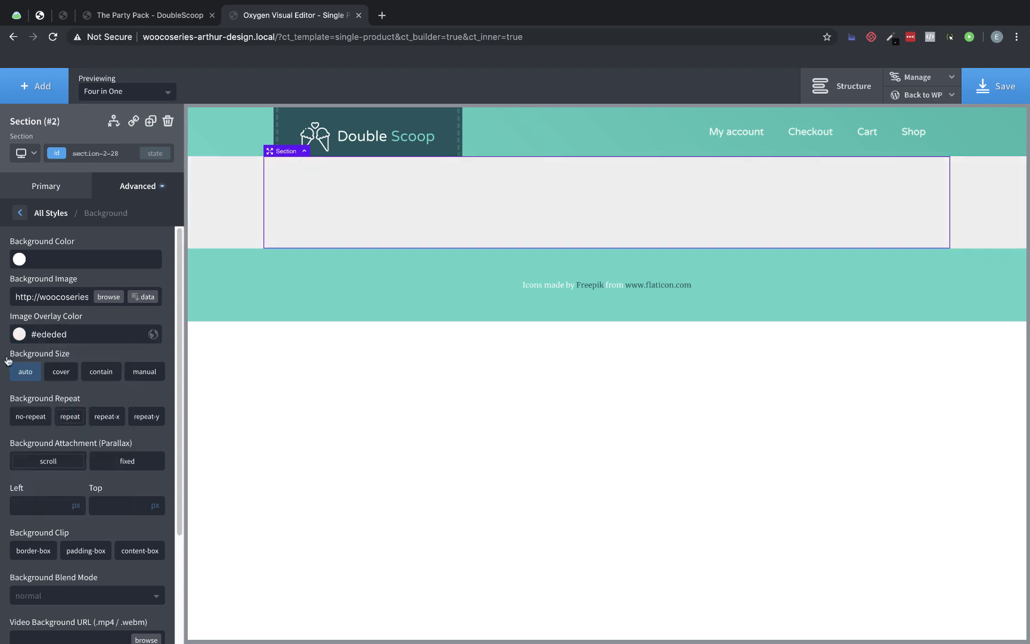
left_click(22, 337)
left_click_drag(120, 451, 94, 450)
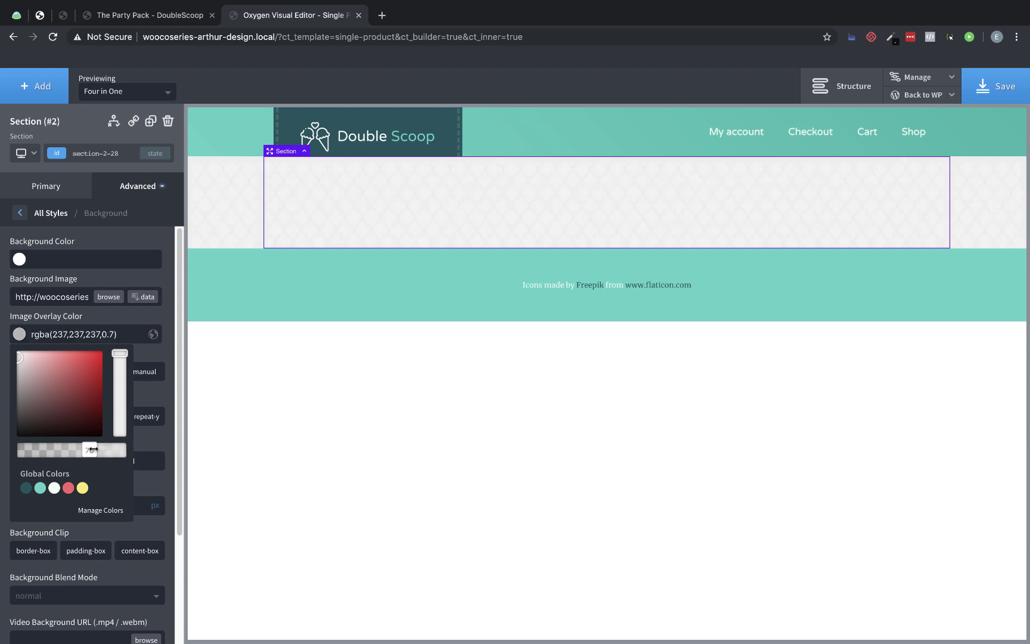
left_click(147, 279)
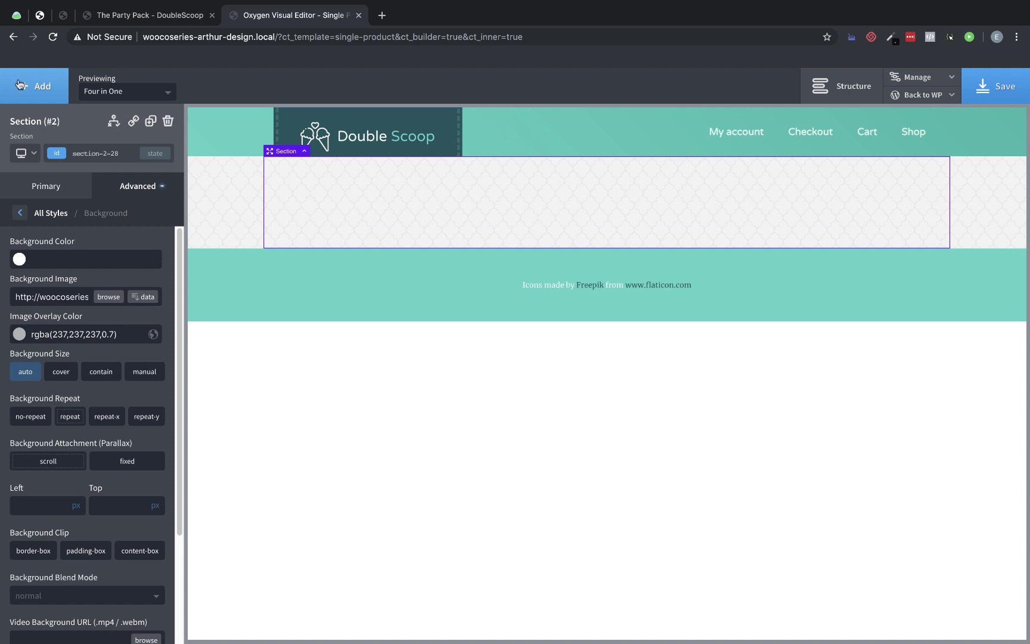
- Add a Product Builder element showing the Four in One product page
left_click(20, 84)
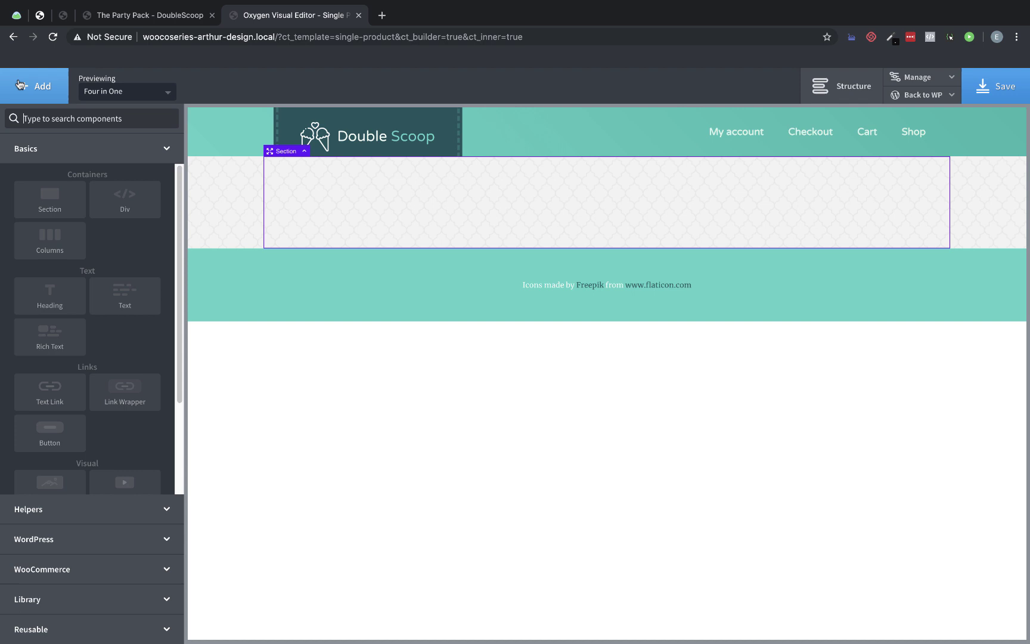
type("product")
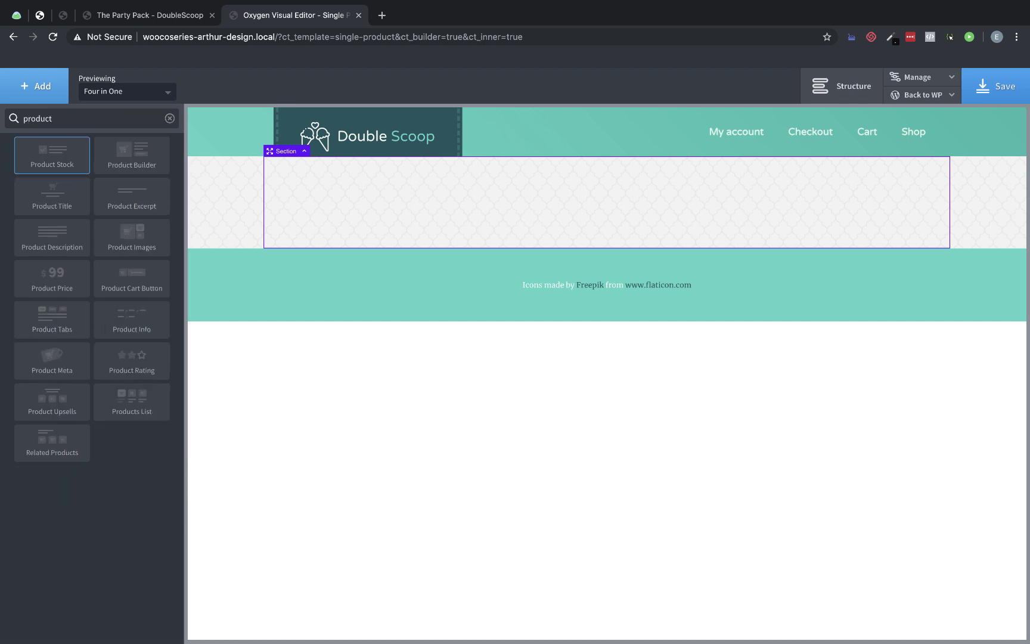
type(" buil")
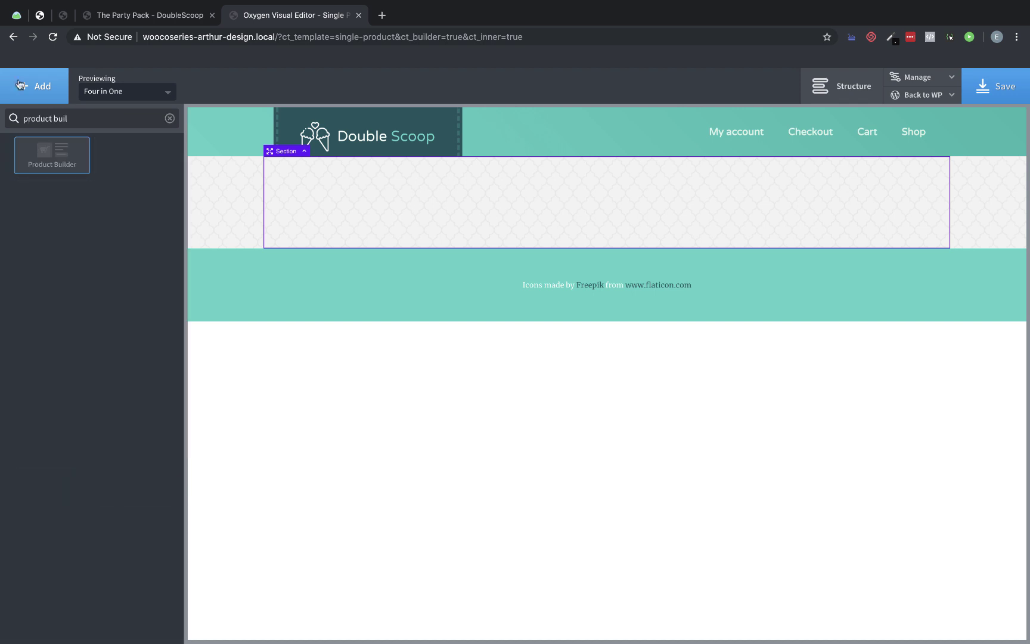
left_click(48, 164)
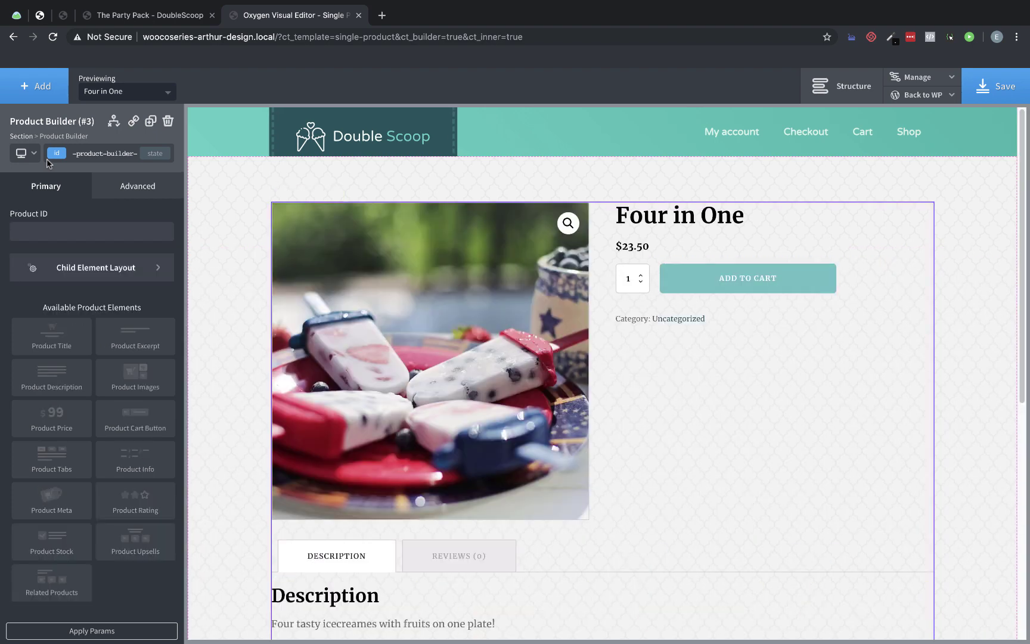
scroll(407, 295, "down", 3)
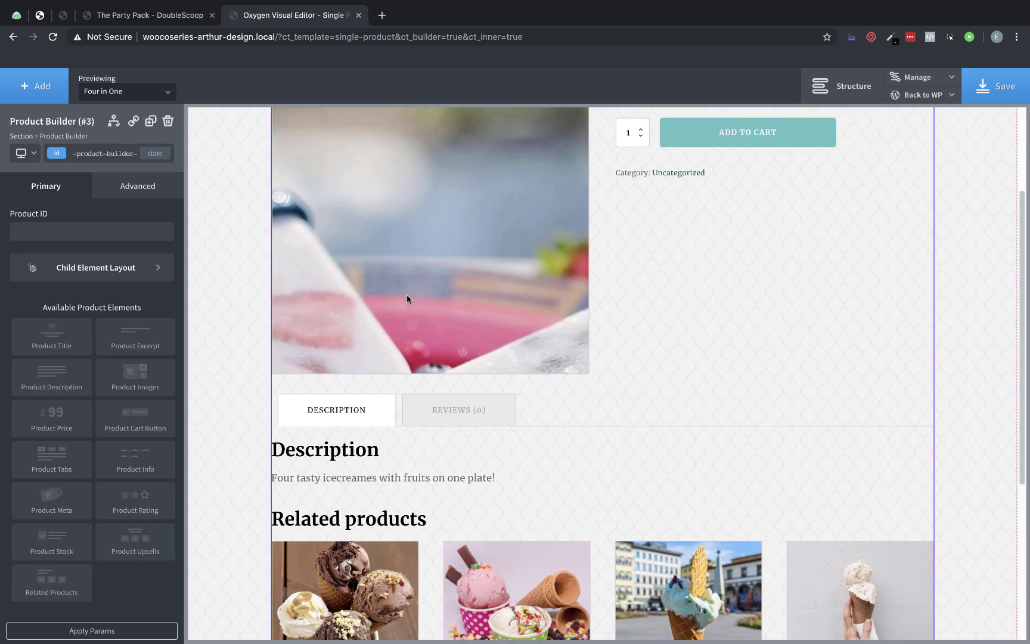
scroll(629, 349, "up", 2)
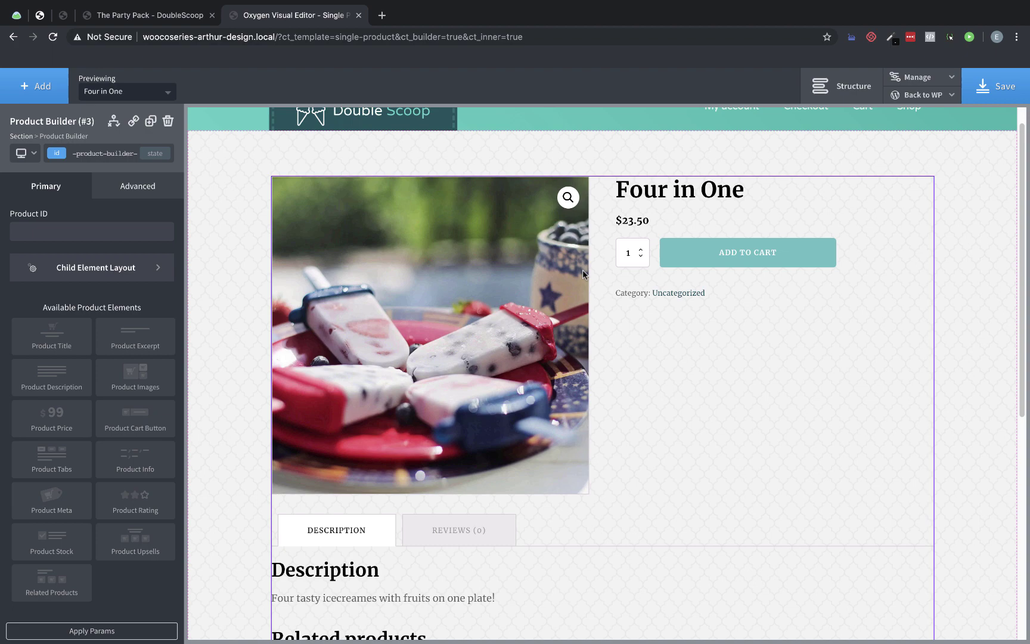
scroll(673, 394, "down", 4)
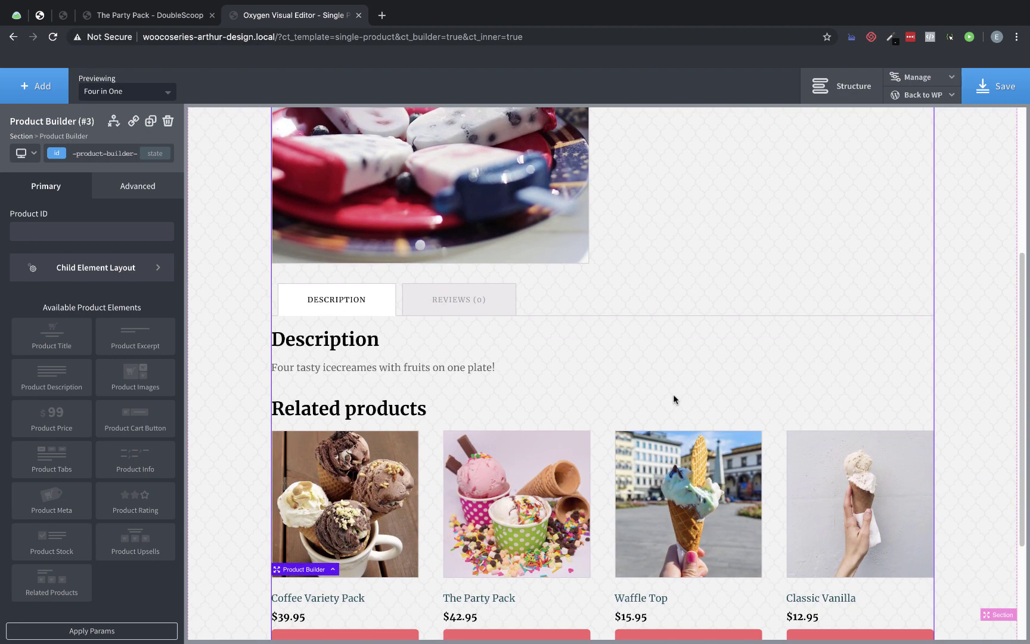
scroll(675, 398, "up", 6)
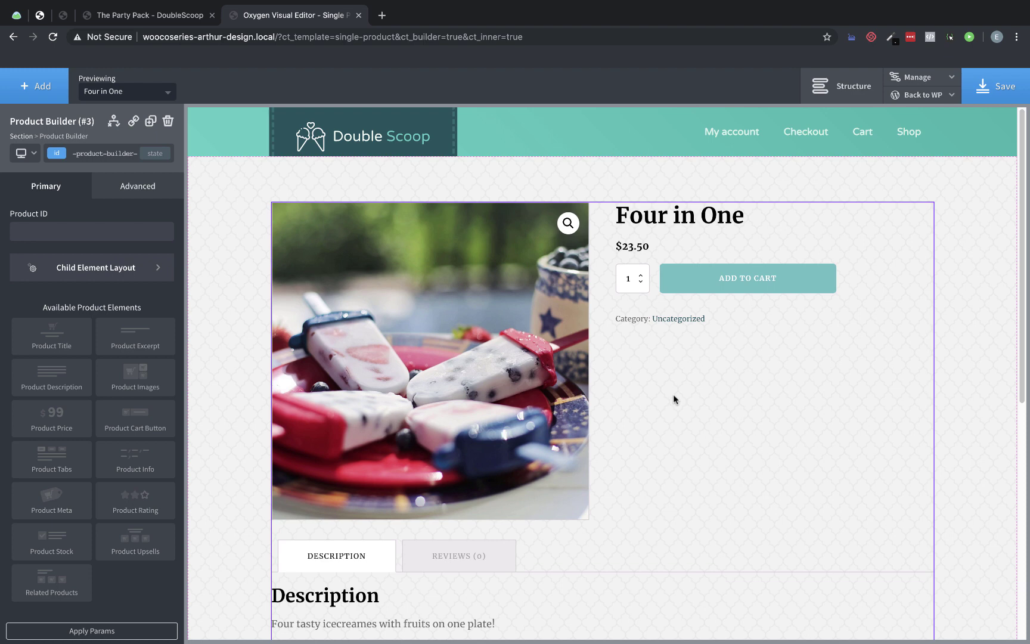
- Insert a 50/50 Columns element in the Product Builder and select its left column
left_click(25, 88)
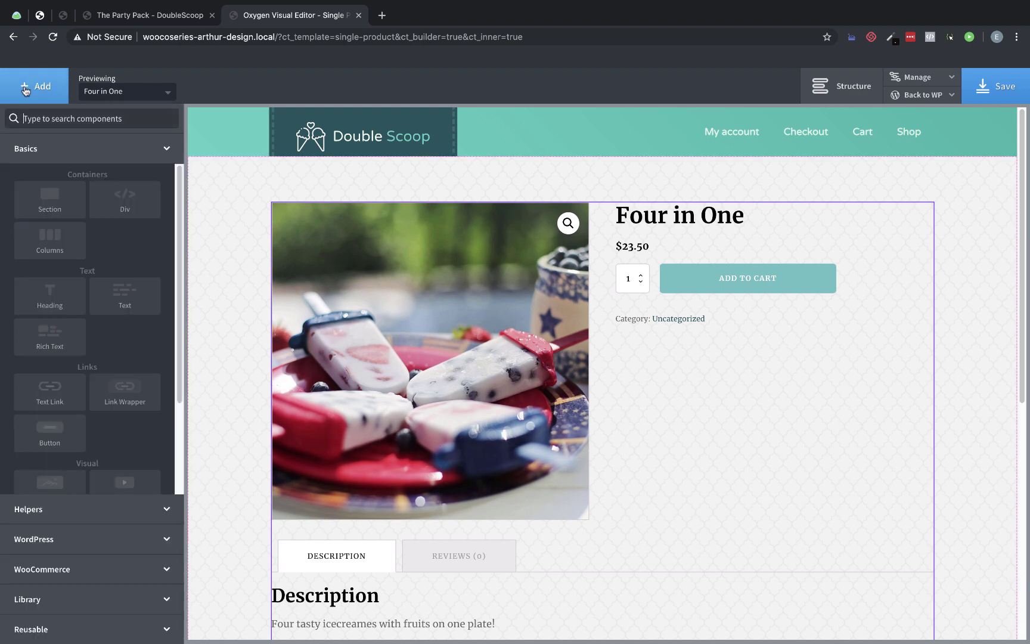
type("column")
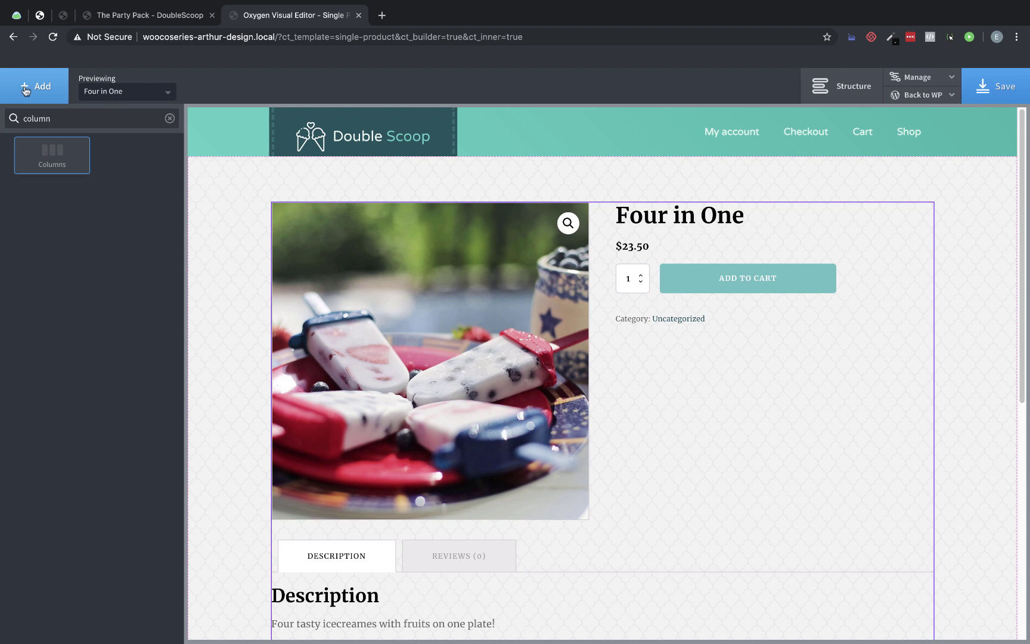
left_click(54, 157)
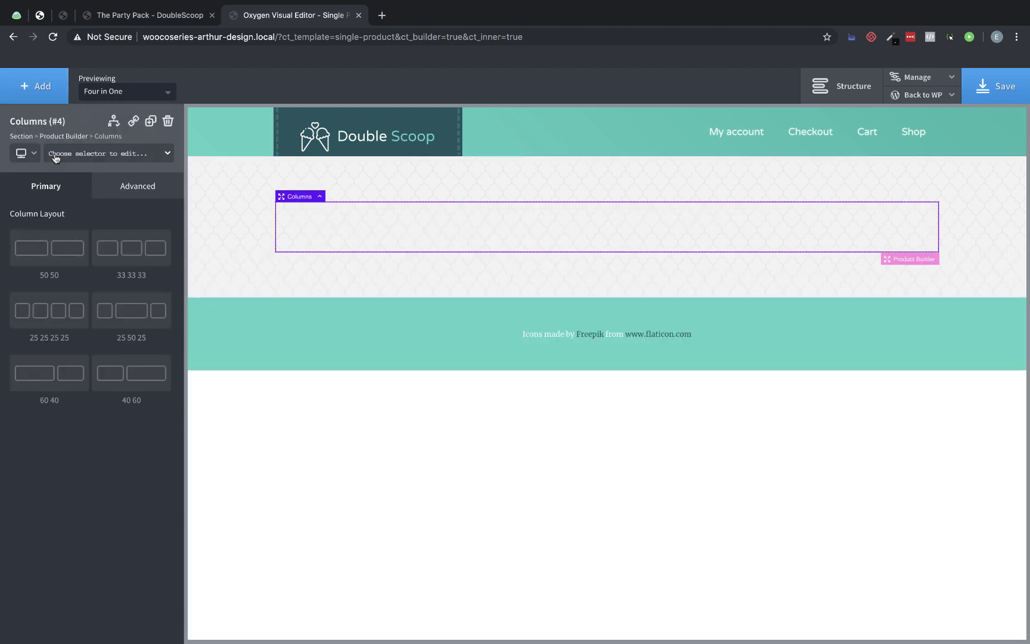
left_click(52, 251)
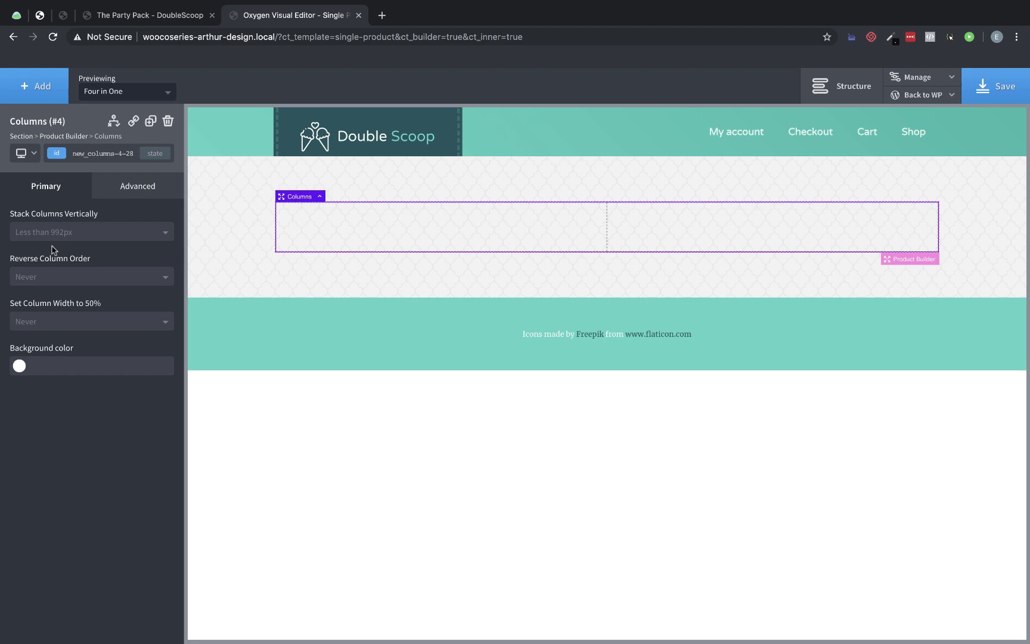
left_click(354, 227)
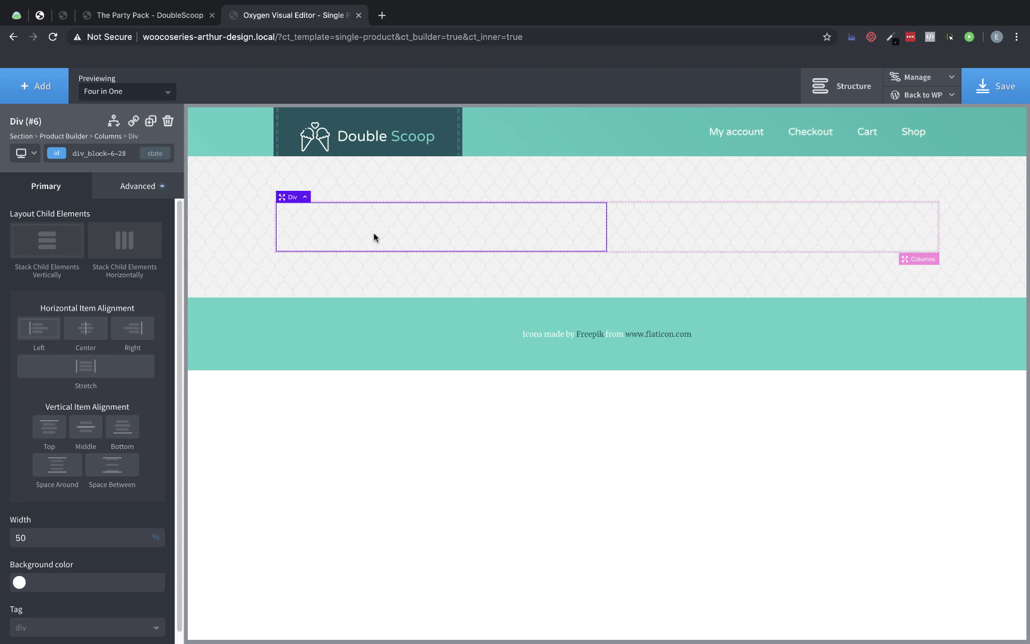
- Give the left column a white #ffffff background colour
left_click(136, 193)
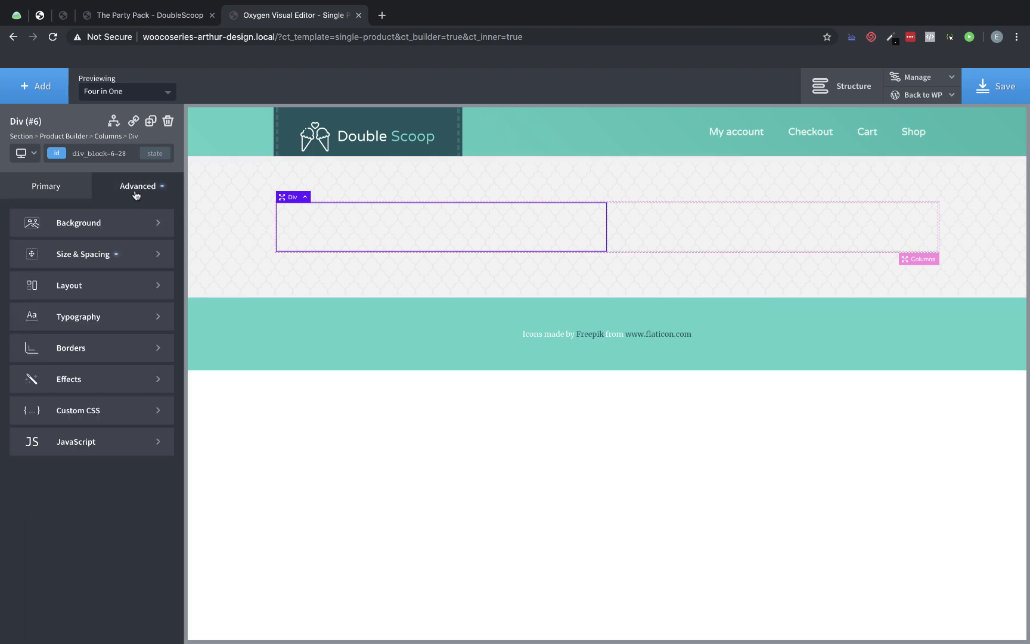
left_click(96, 233)
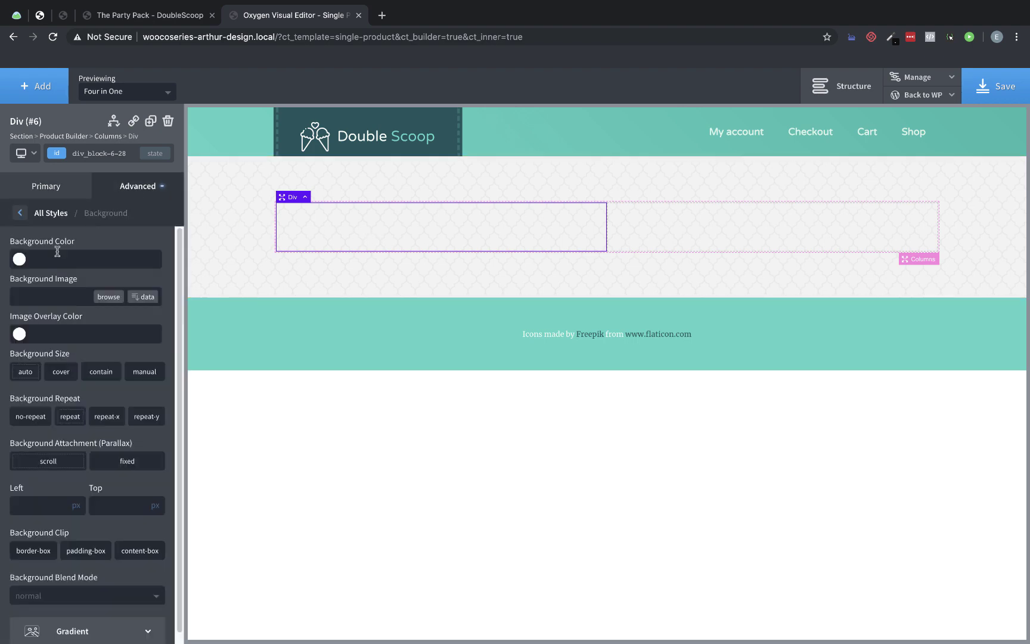
left_click(19, 260)
left_click(28, 300)
left_click_drag(28, 299, 7, 271)
left_click(7, 272)
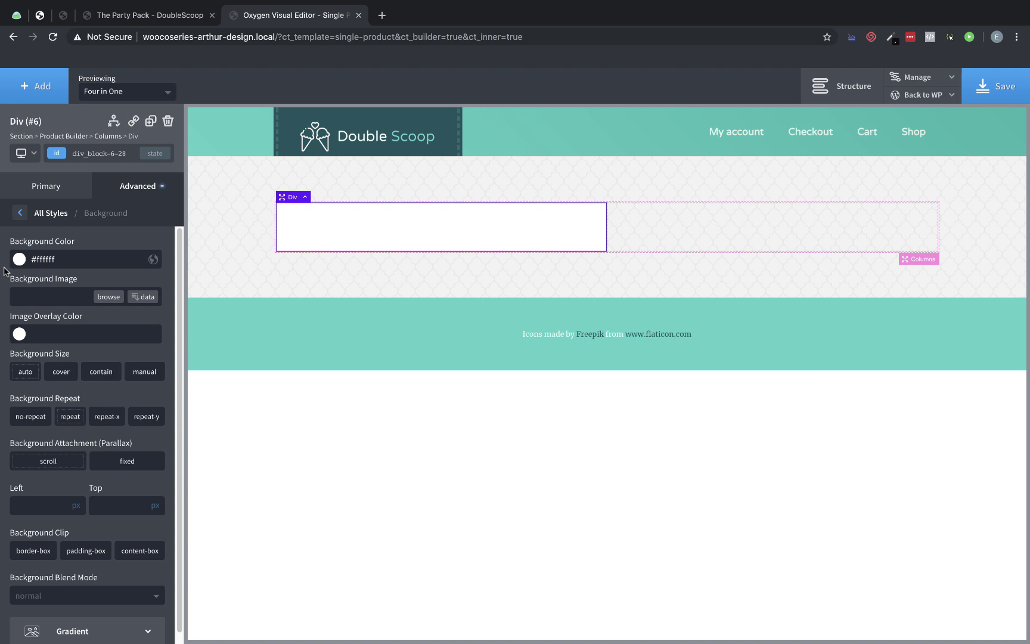
- Set the left column's border radius to 12 px
left_click(136, 187)
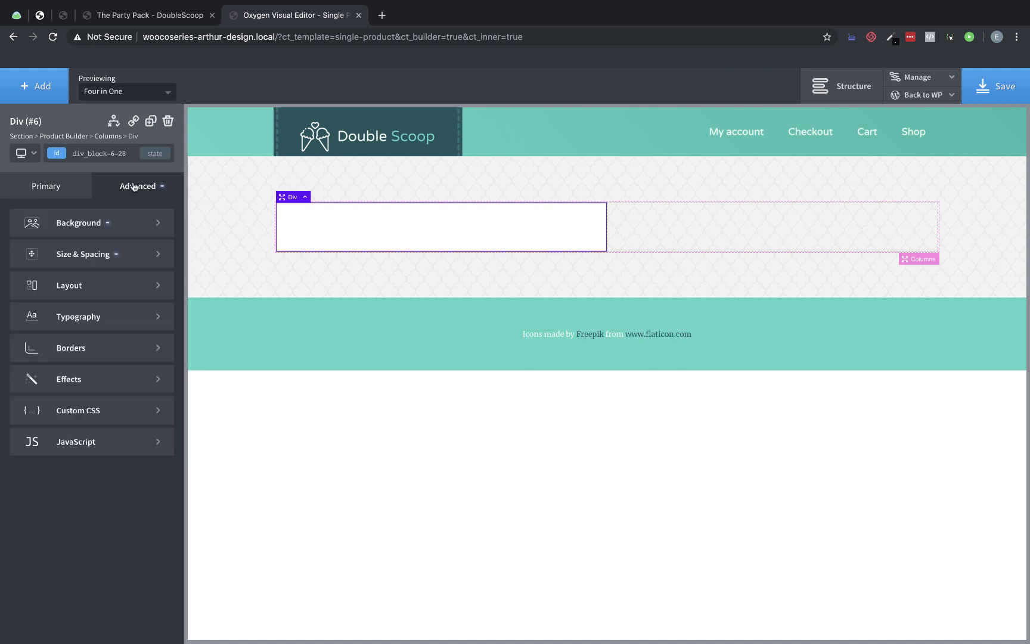
left_click(107, 361)
left_click(64, 424)
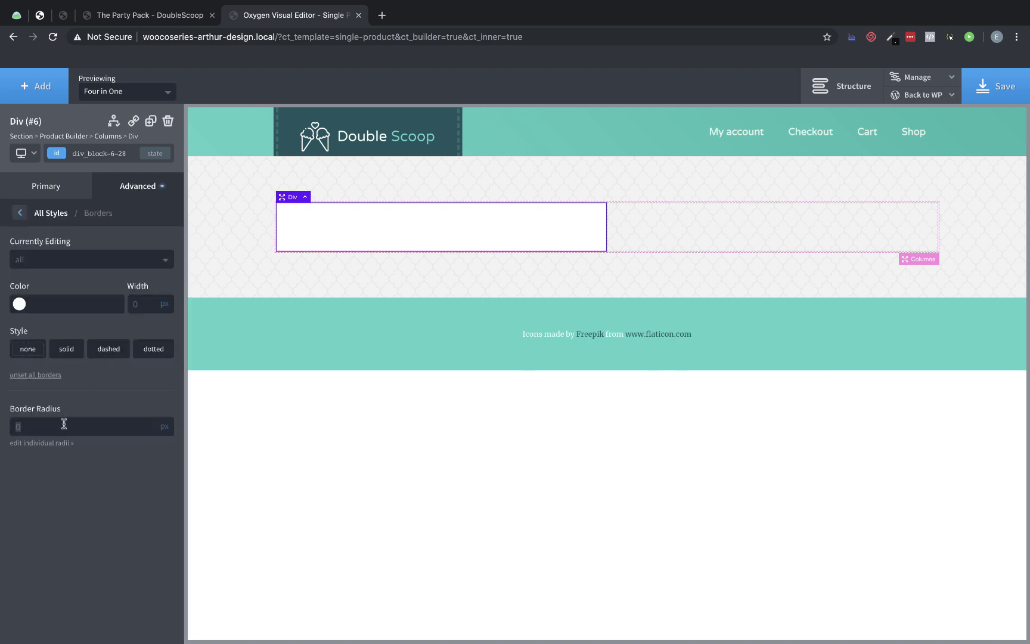
type("12")
- Add Product Images to the left column with an 8 px images border radius
left_click(42, 92)
type("pr")
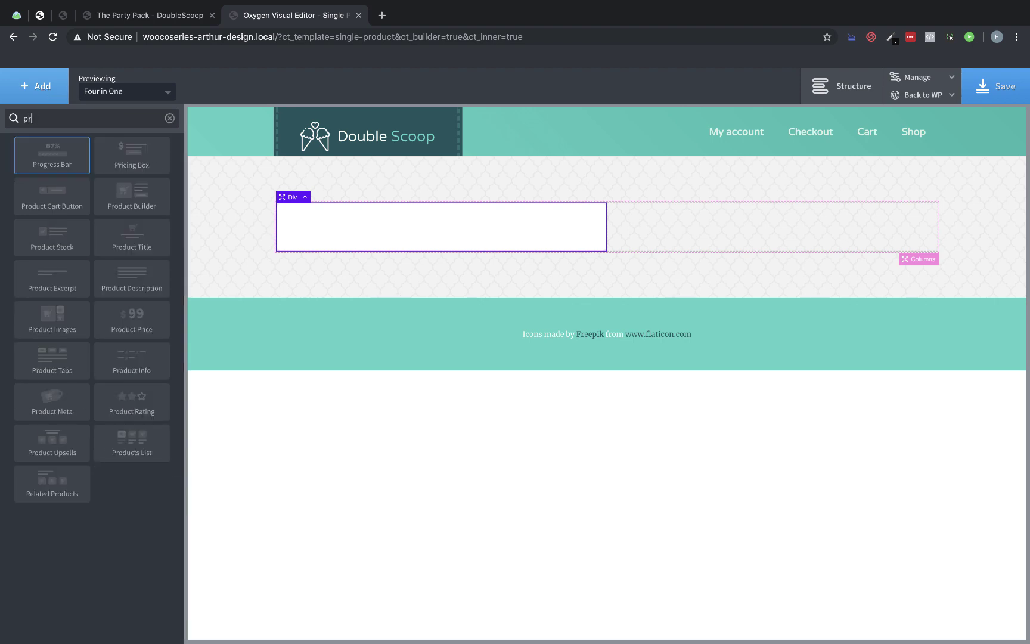
type("oduc image")
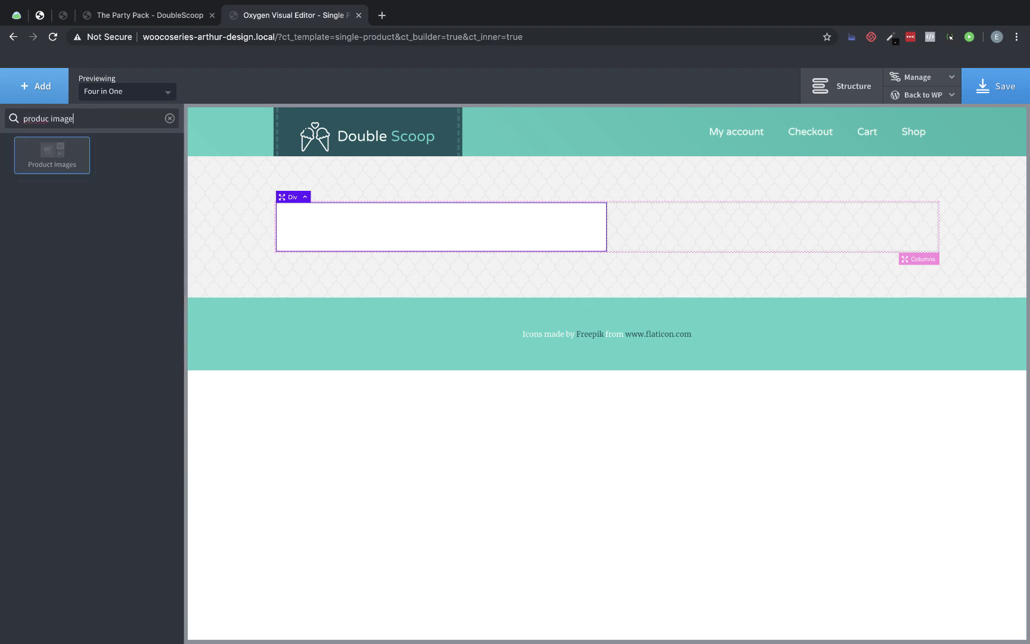
left_click(49, 167)
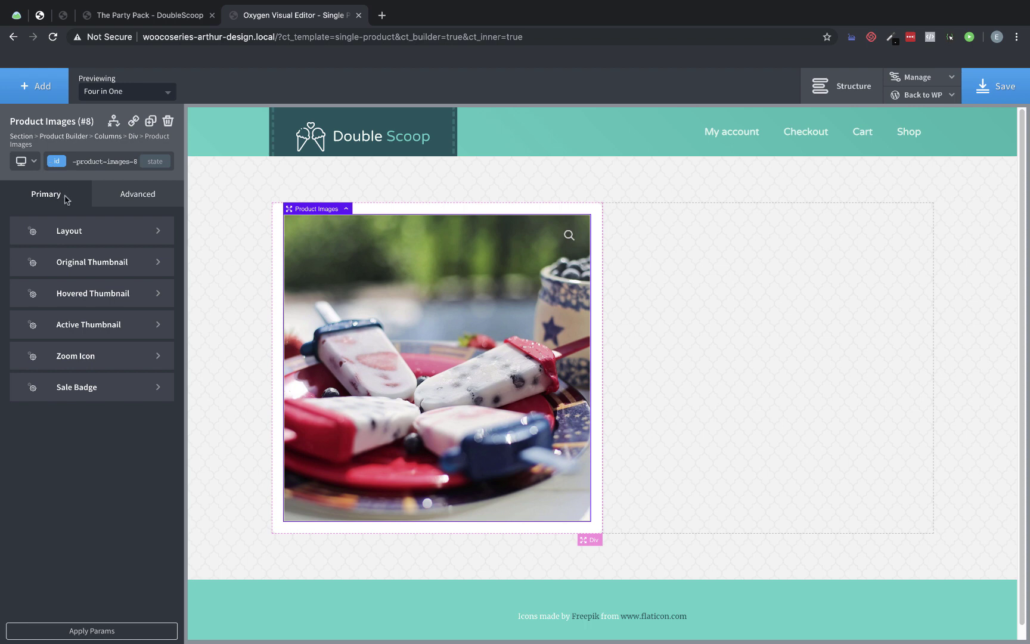
left_click(88, 239)
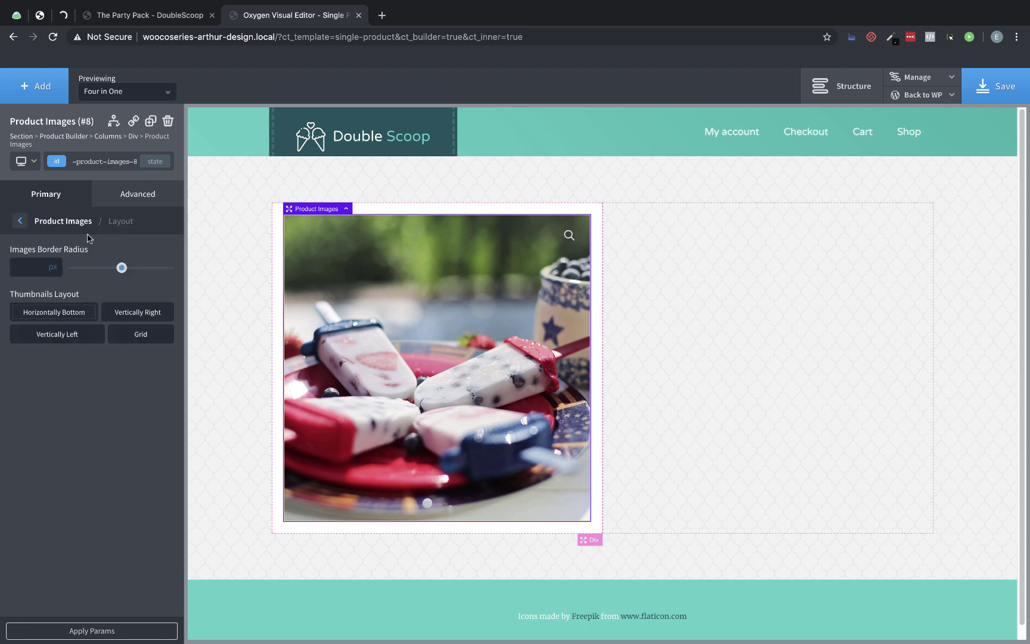
left_click(30, 269)
type("8")
key("ctrl+a")
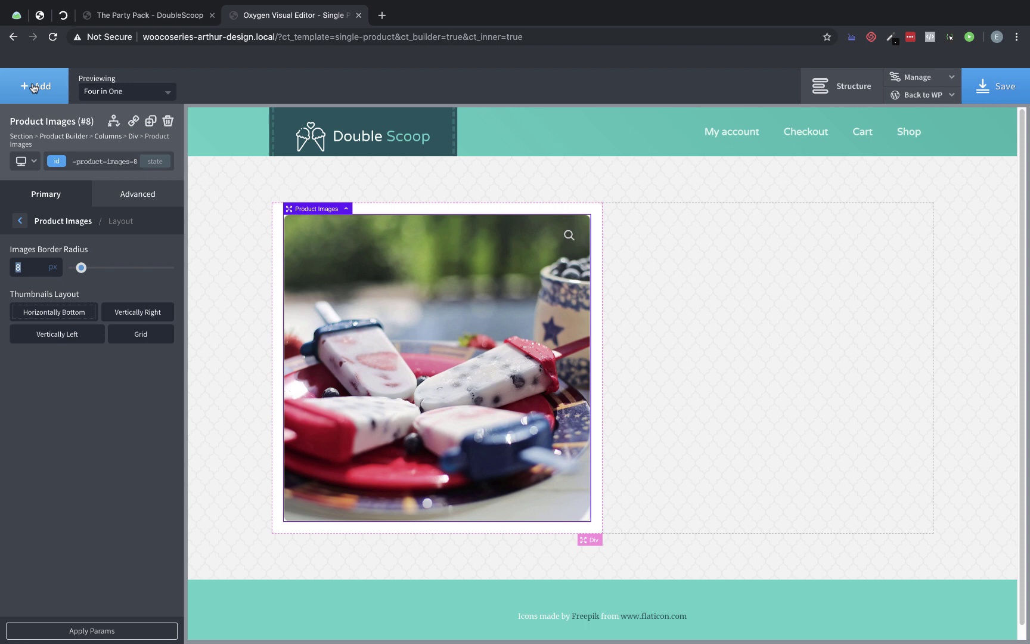
- Add the Product Title below the image in English Green at 18 px
left_click(34, 88)
type("product title")
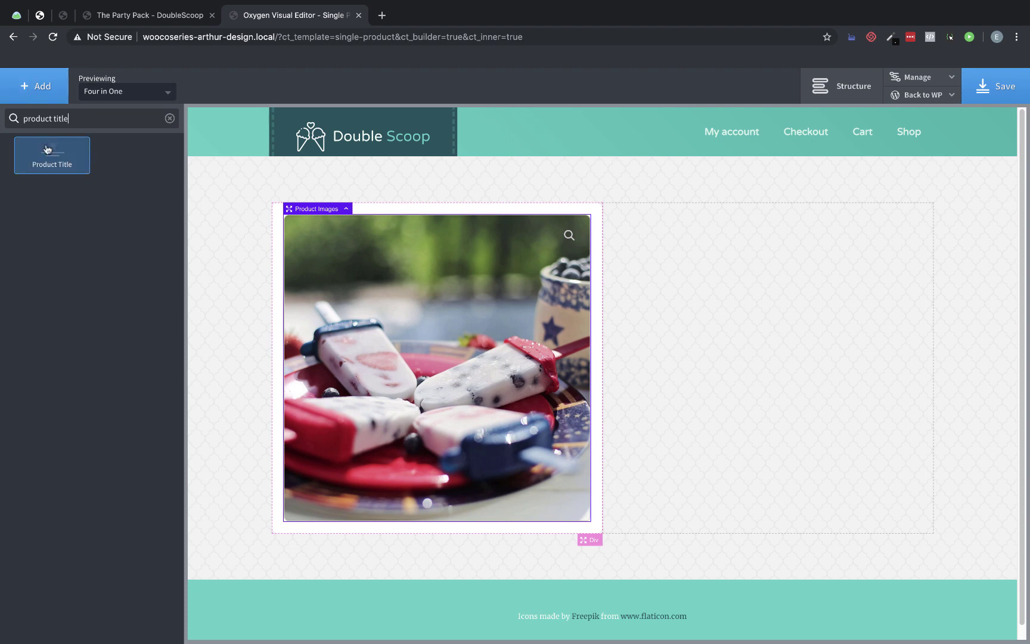
left_click(46, 154)
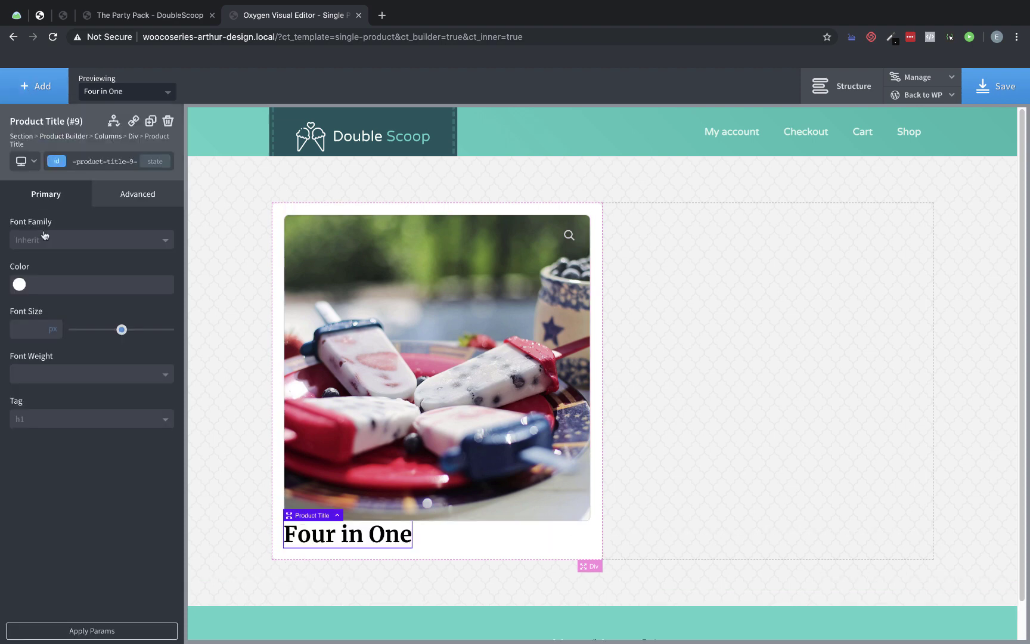
left_click(20, 285)
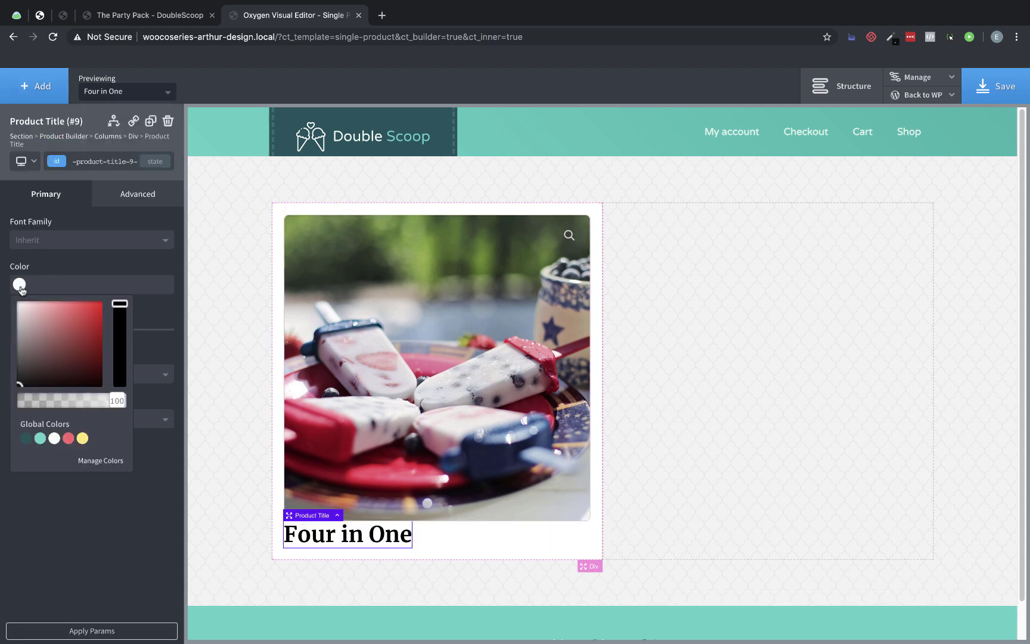
left_click(26, 438)
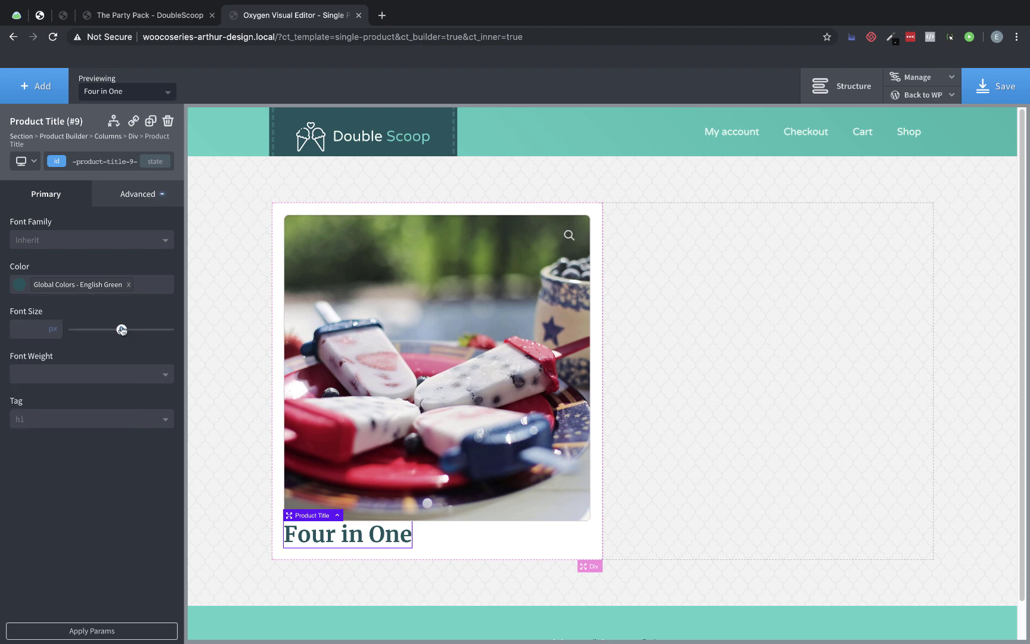
left_click_drag(123, 331, 91, 339)
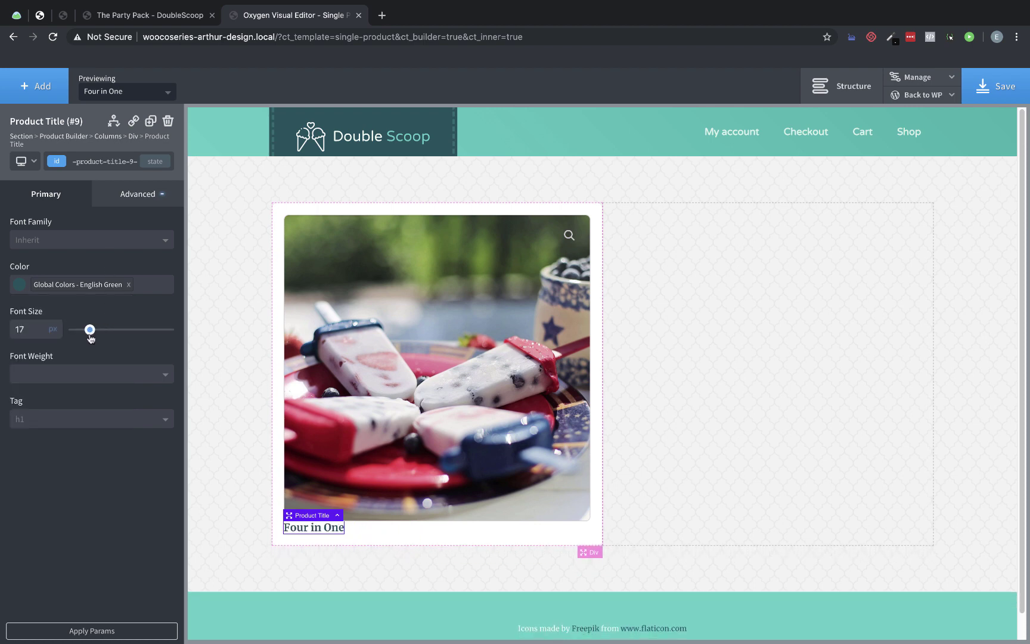
double_click(37, 333)
type("18")
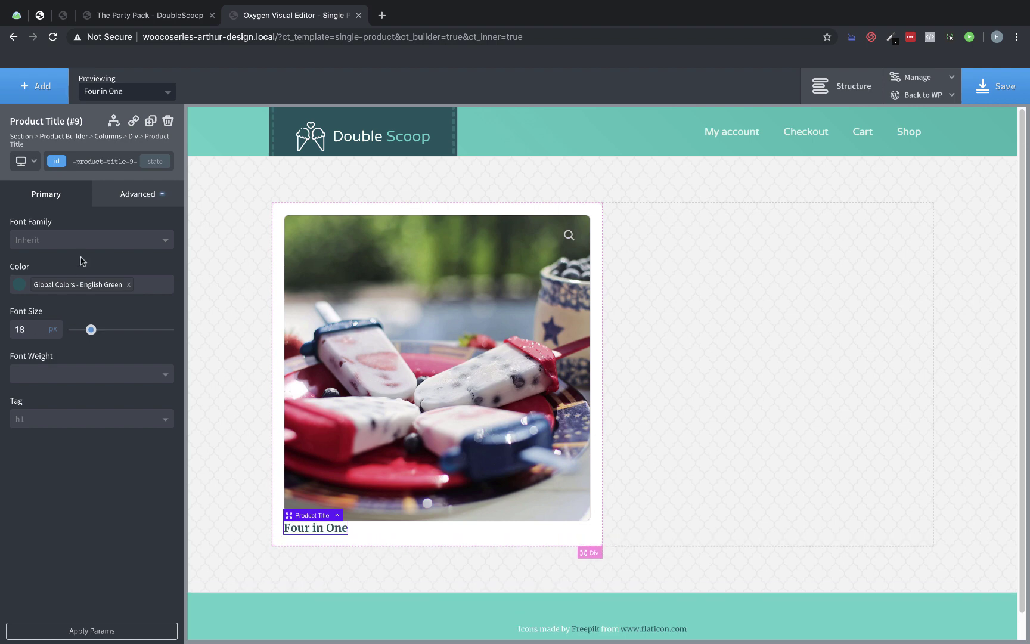
- Give the product title a 20px top margin
left_click(118, 201)
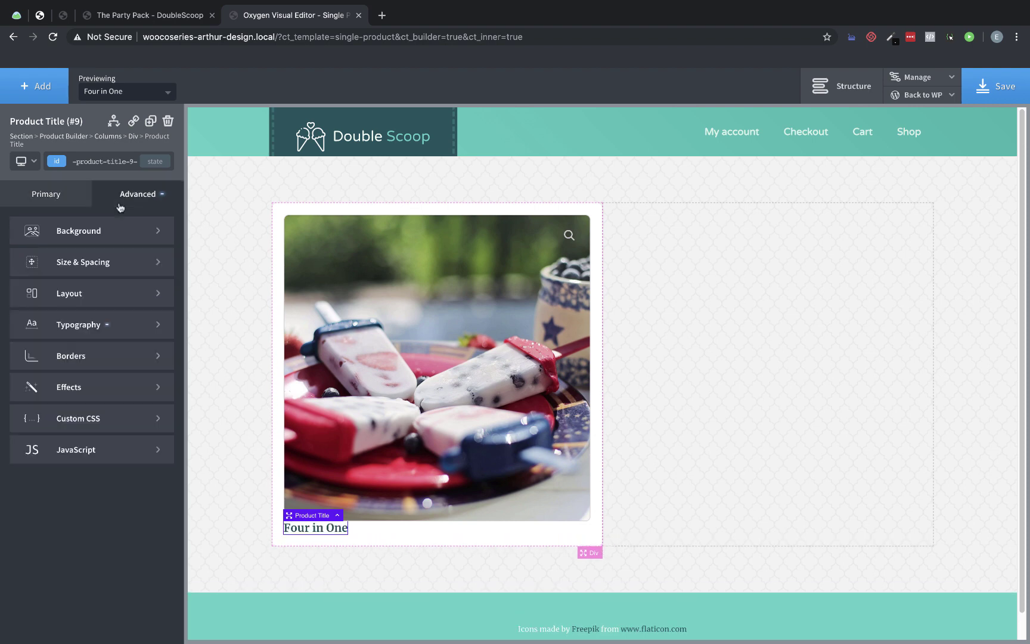
left_click(117, 262)
left_click(130, 270)
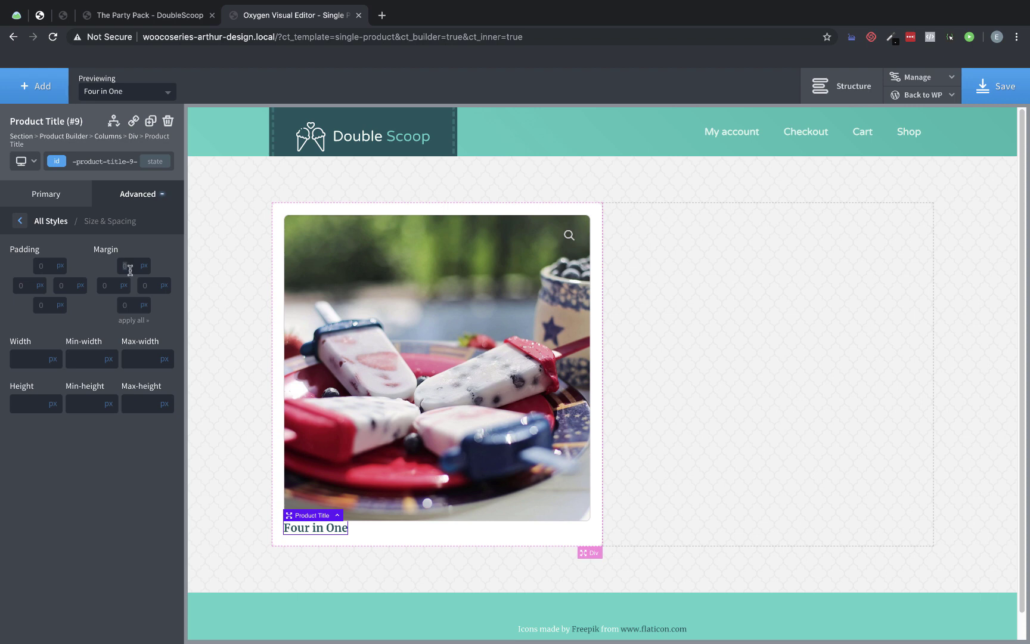
type("20")
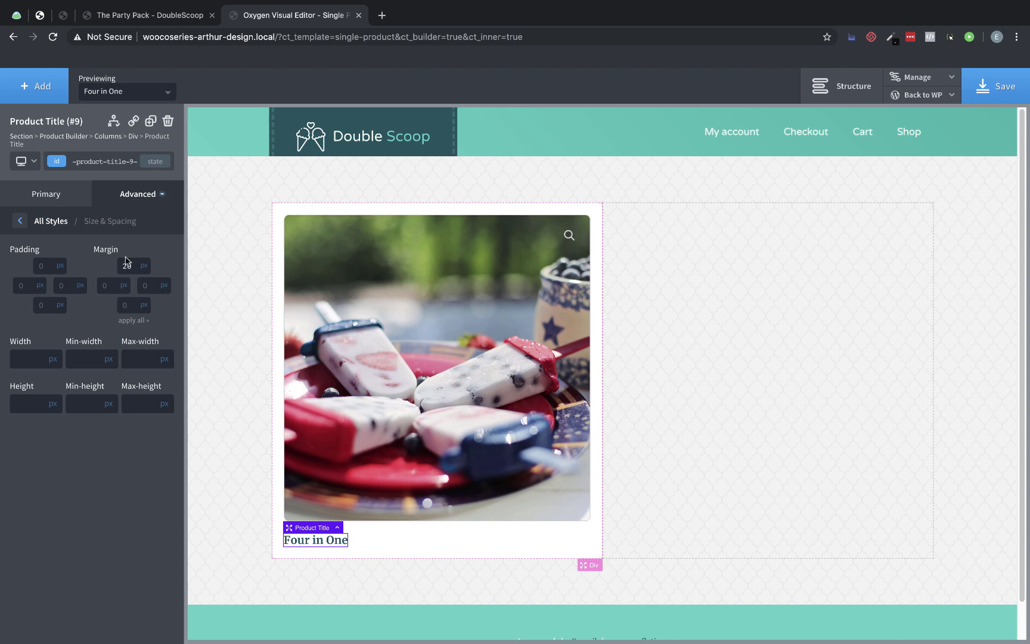
- Add the Product Price ($23.50) below the title with a 32 font size
left_click(37, 97)
type("price")
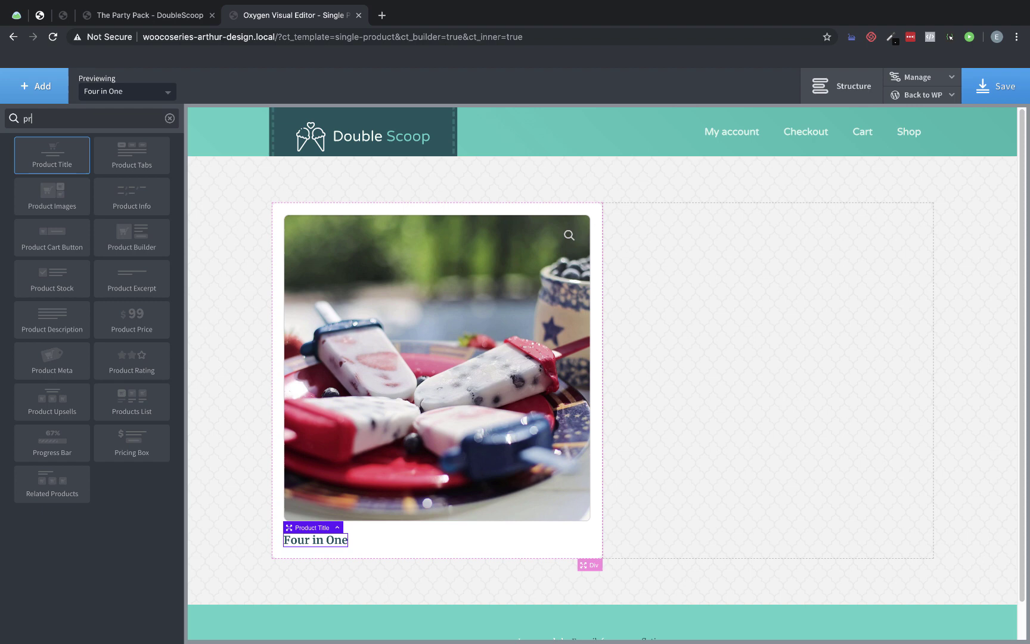
left_click(52, 155)
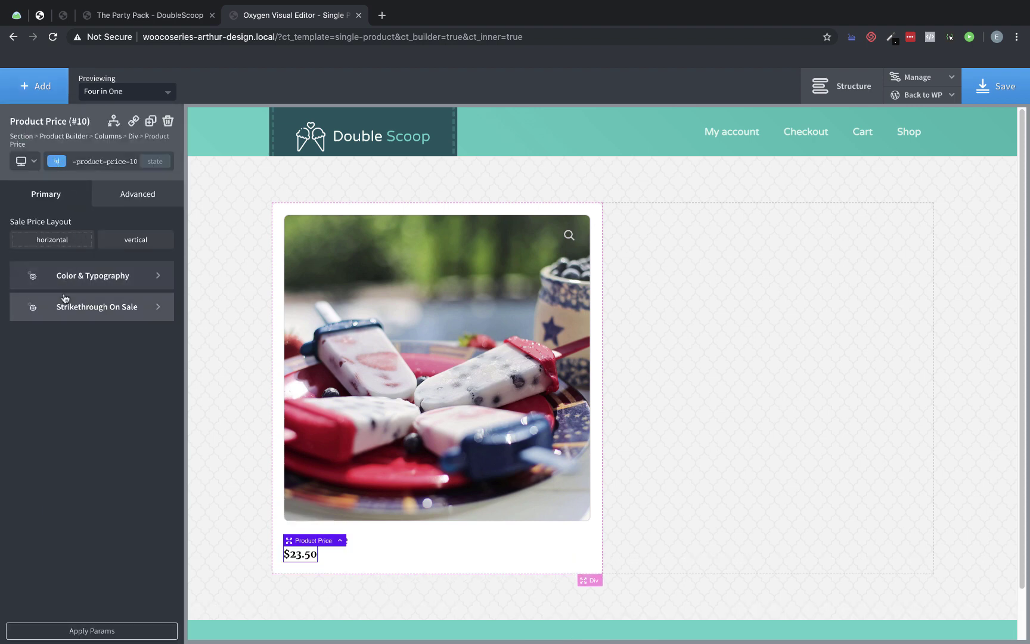
left_click(75, 278)
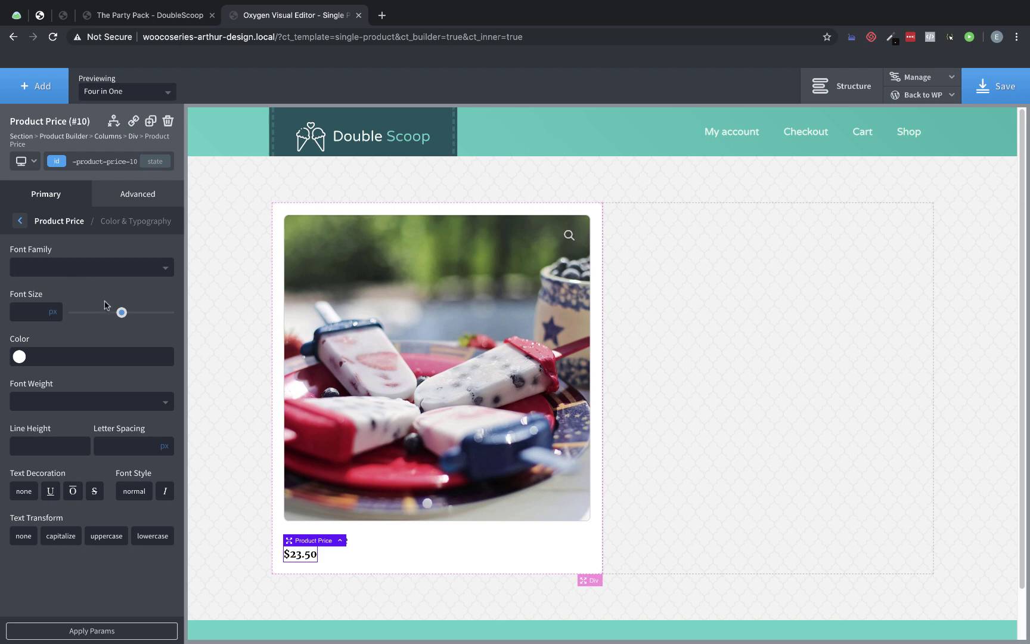
left_click(30, 311)
type("28")
double_click(30, 311)
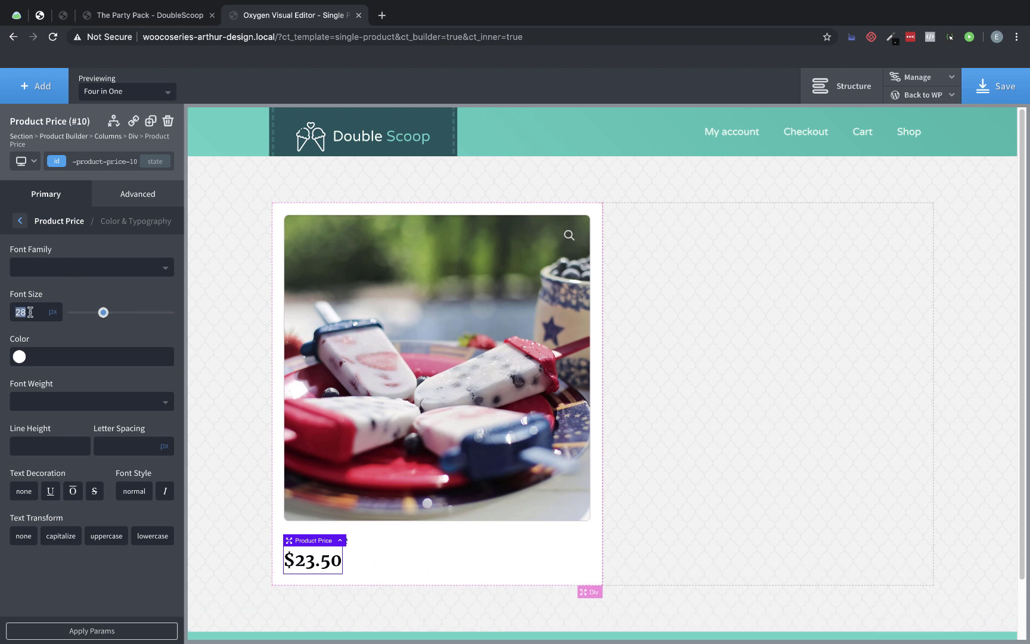
type("32")
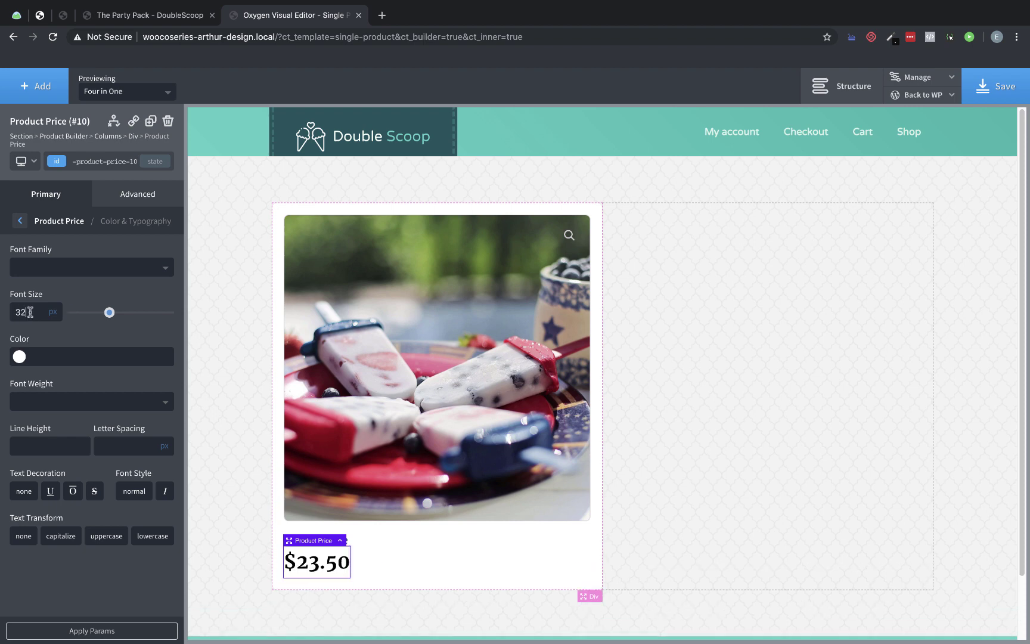
- Give the price a 12px bottom margin
left_click(138, 195)
left_click(111, 258)
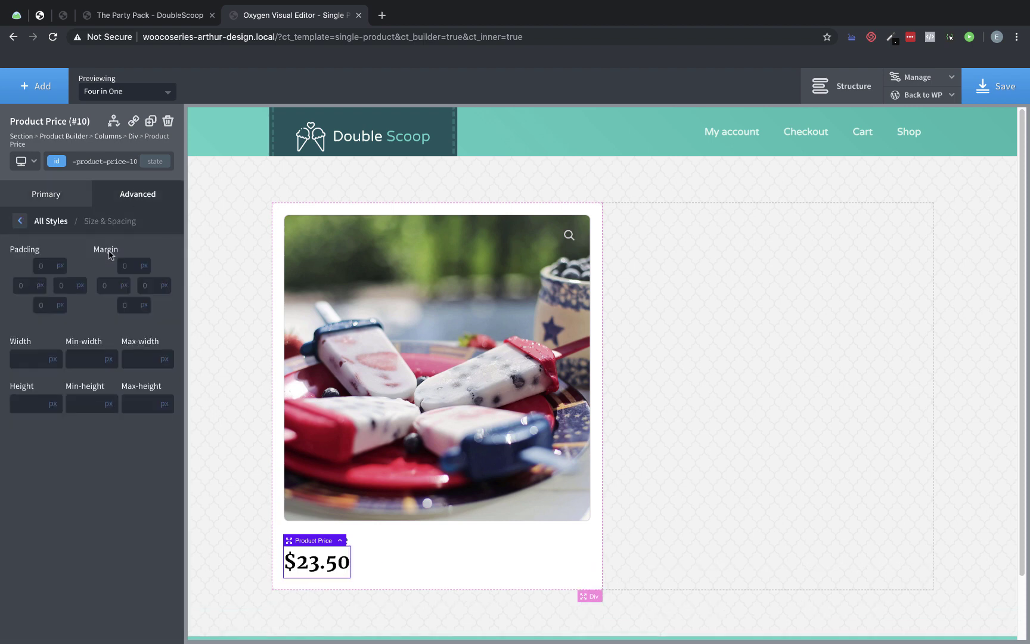
left_click(134, 308)
type("12")
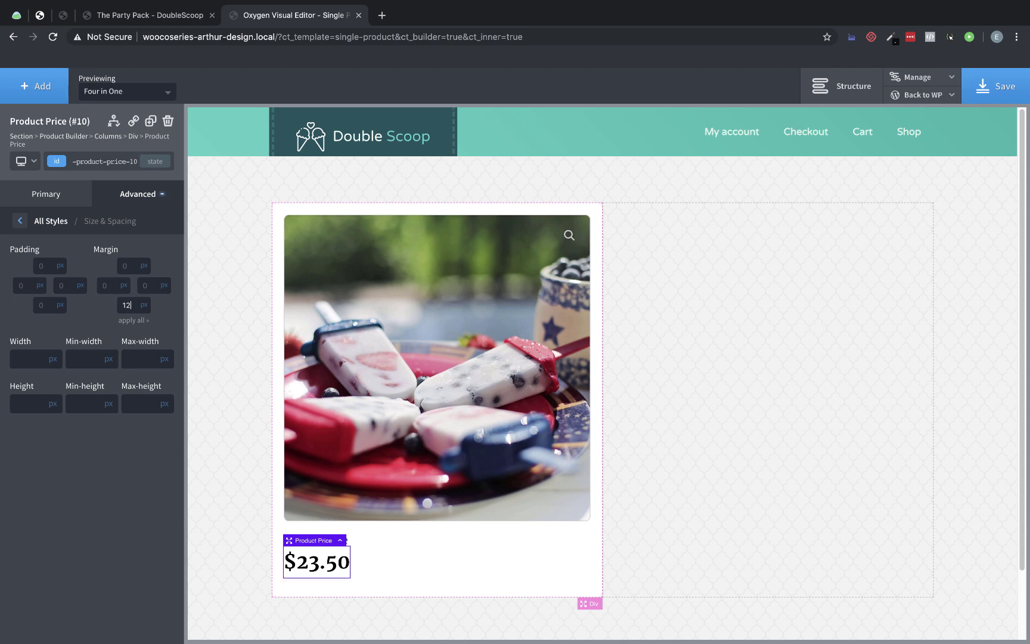
- Add a Product Cart Button with Turquoise background and English Green hover background
left_click(52, 87)
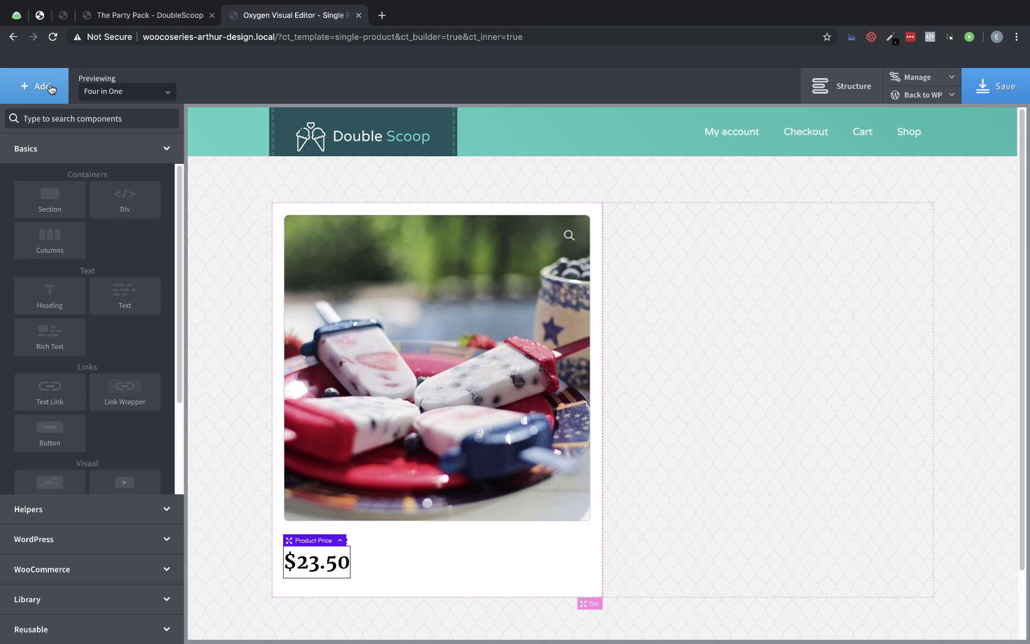
type("cart")
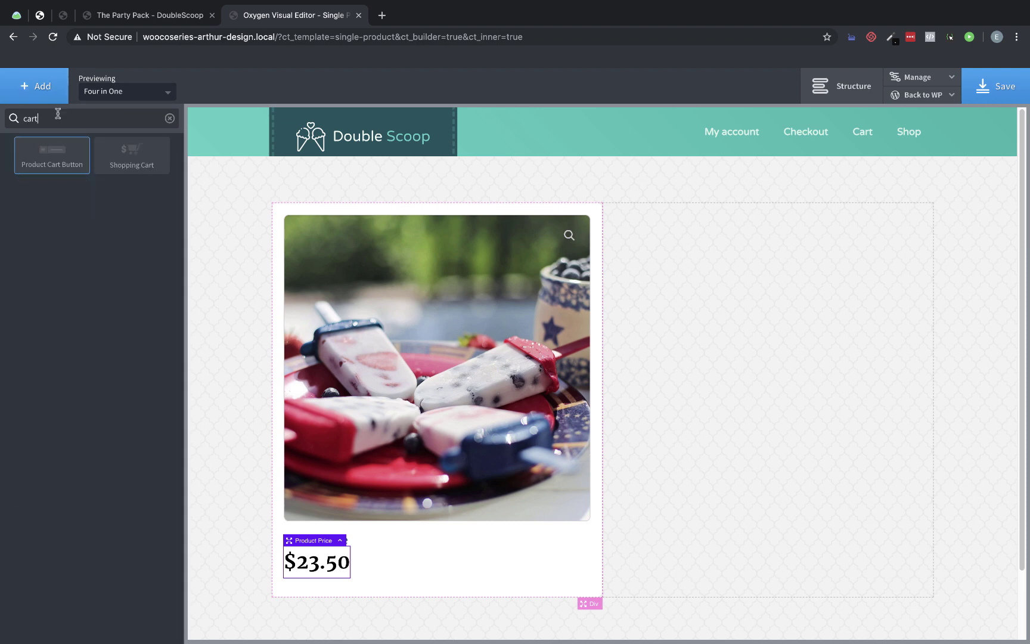
left_click(46, 160)
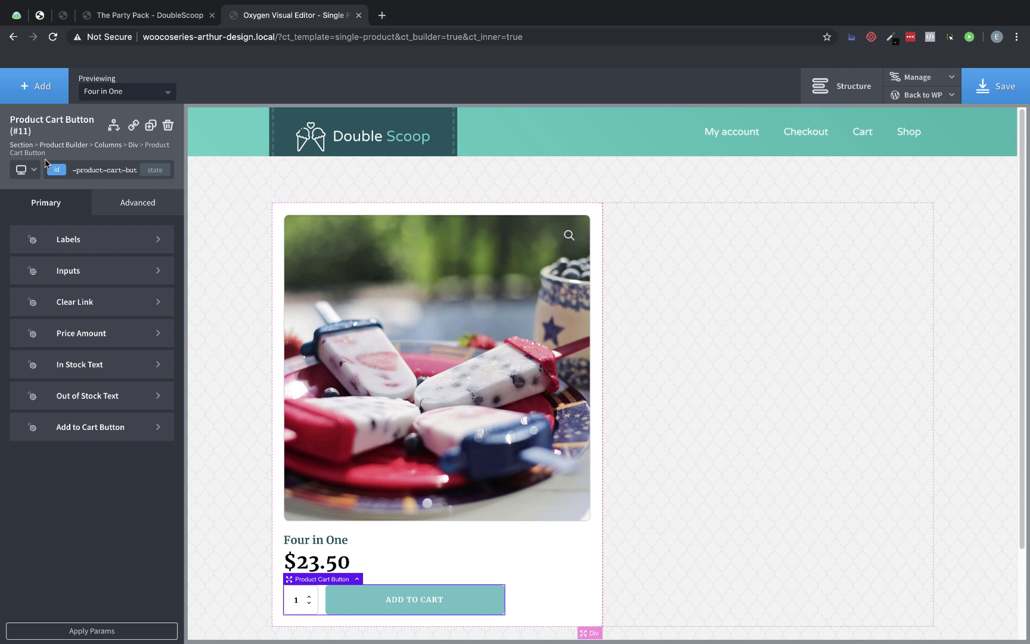
left_click(88, 434)
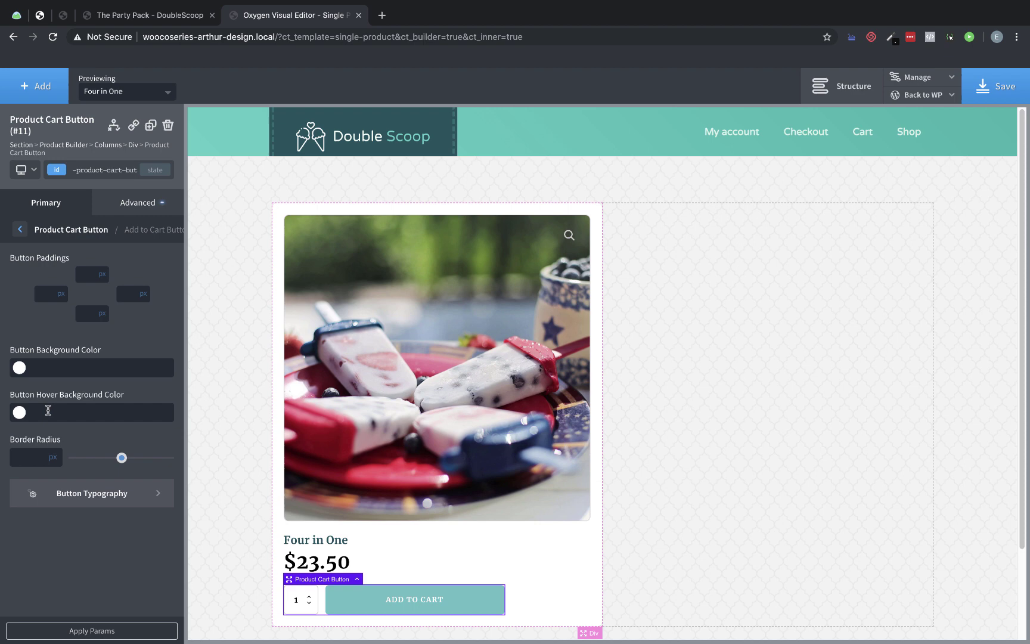
left_click(20, 369)
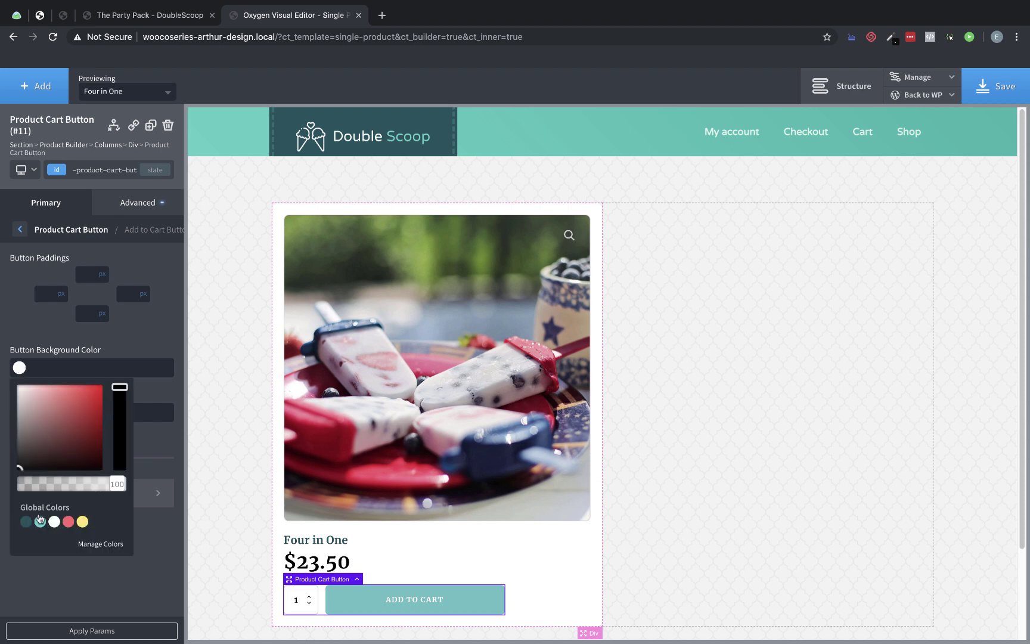
left_click(40, 522)
left_click(76, 551)
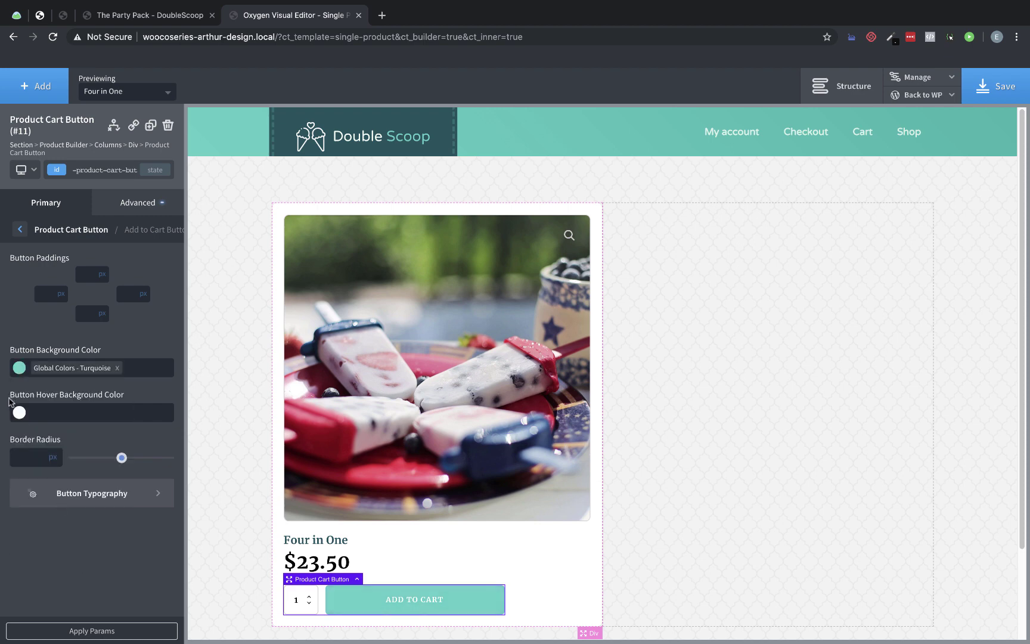
left_click(19, 414)
left_click(26, 566)
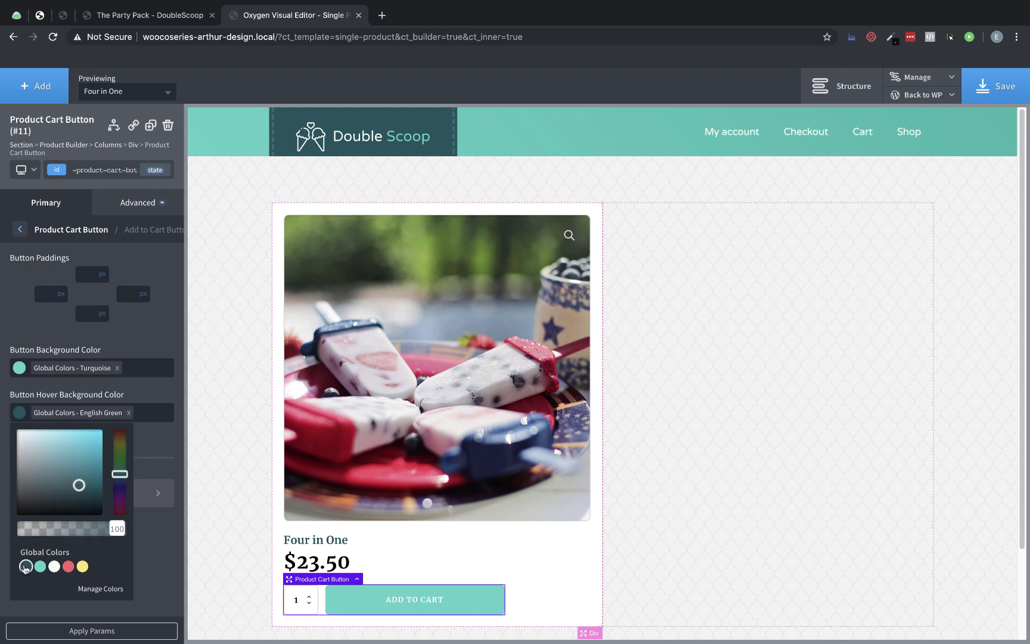
left_click(154, 551)
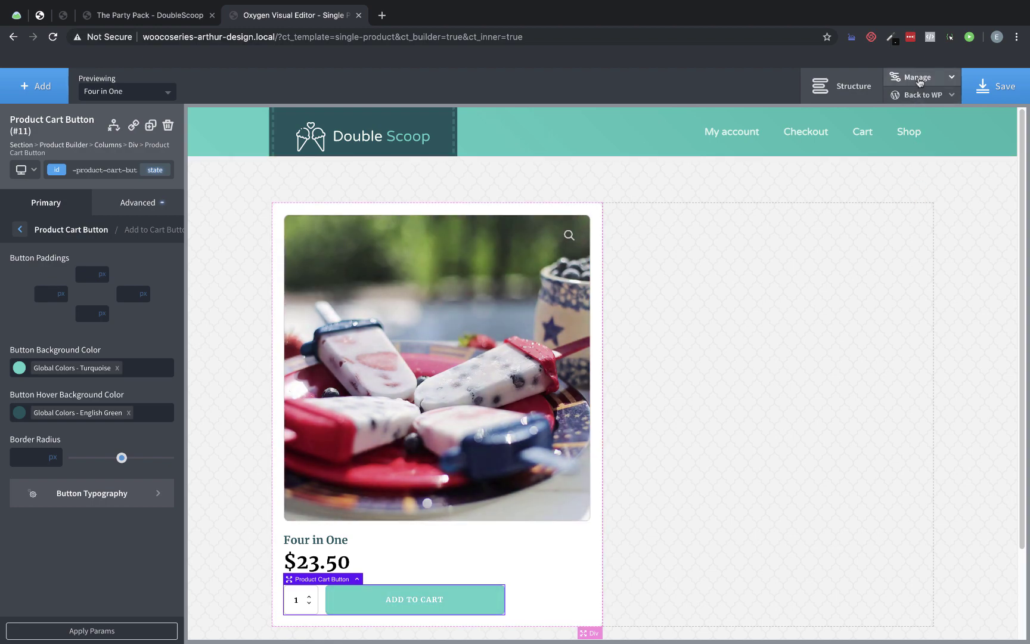
- Set the global WooCommerce Primary CTA button colour to the Turquoise global colour
left_click(919, 76)
left_click(918, 96)
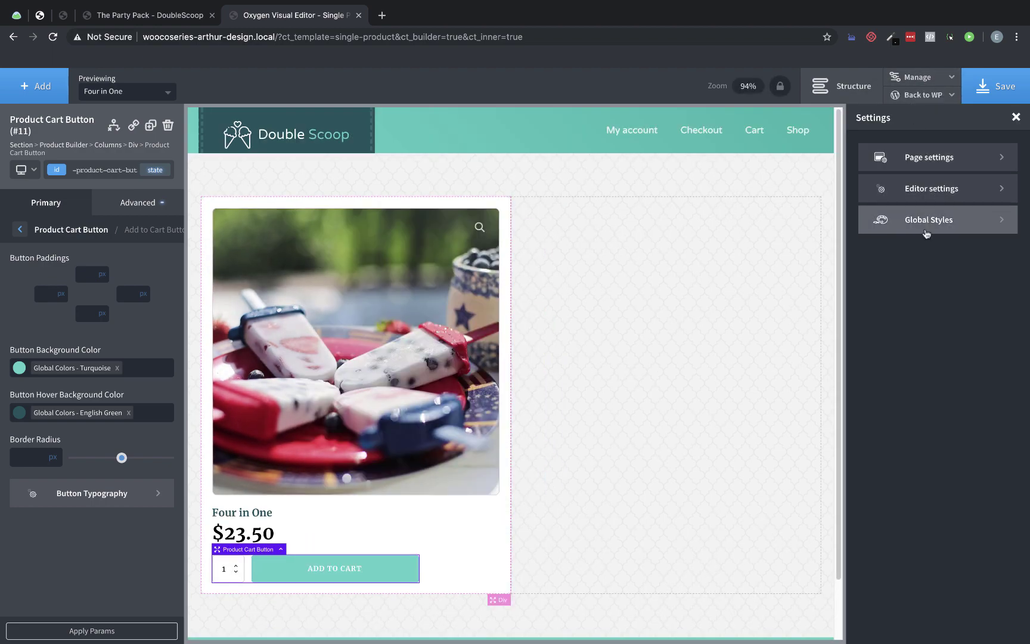
left_click(926, 220)
left_click(929, 471)
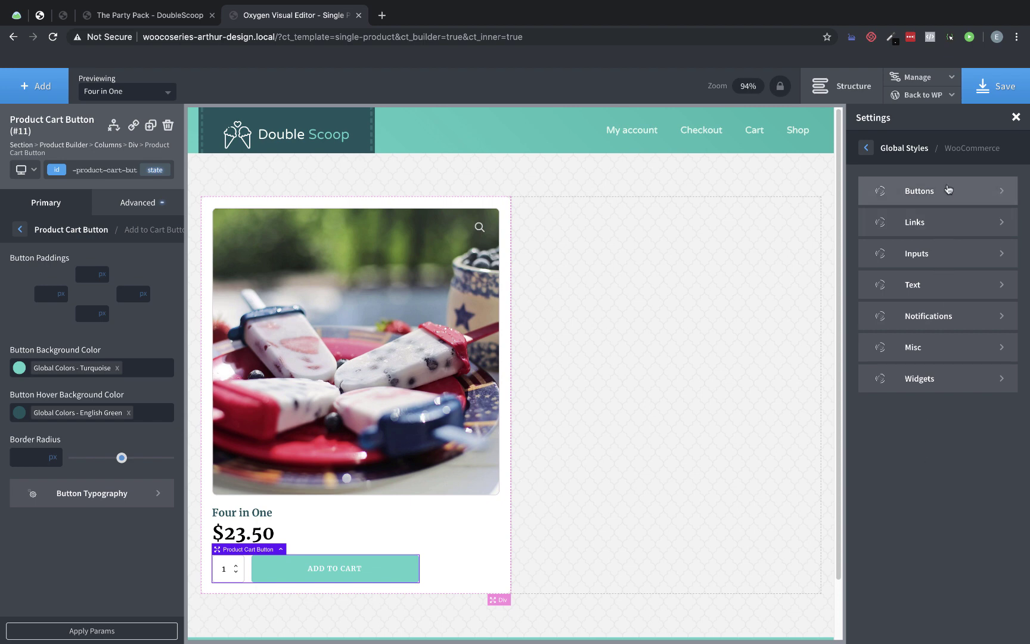
left_click(948, 190)
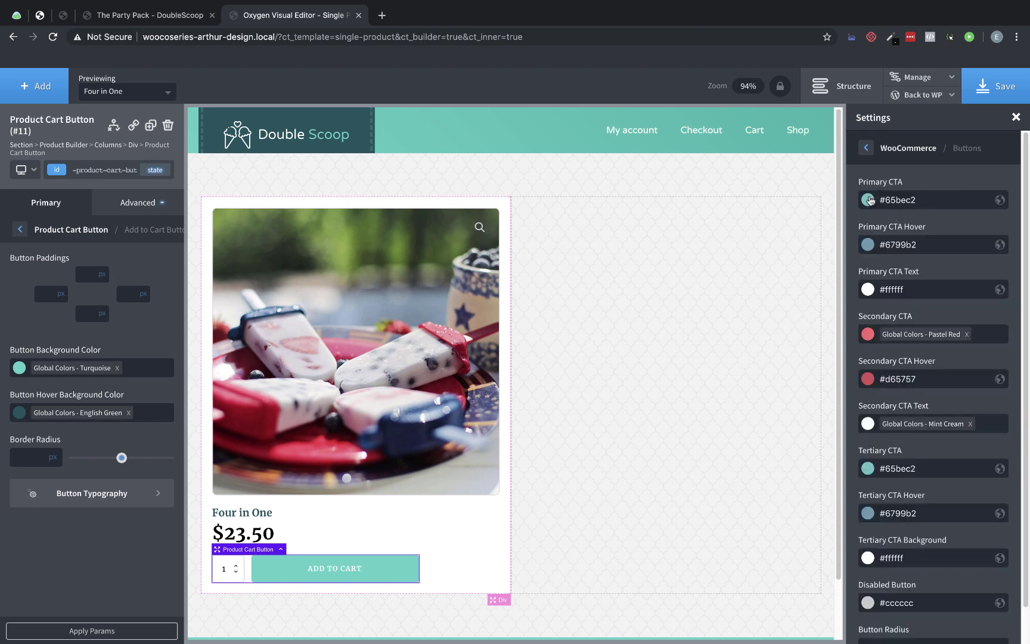
scroll(941, 228, "down", 1)
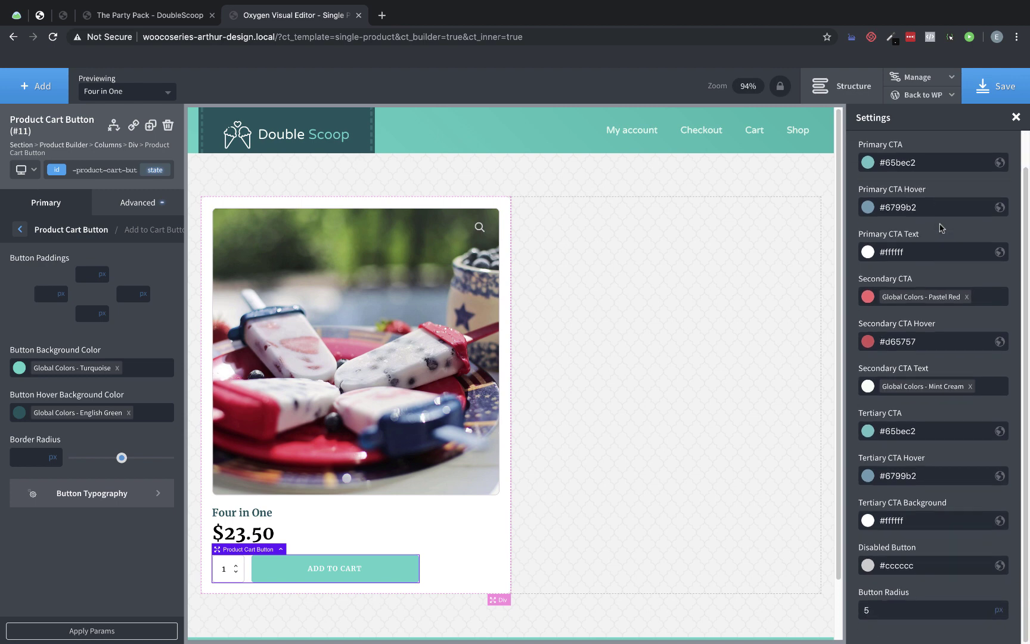
scroll(941, 228, "up", 1)
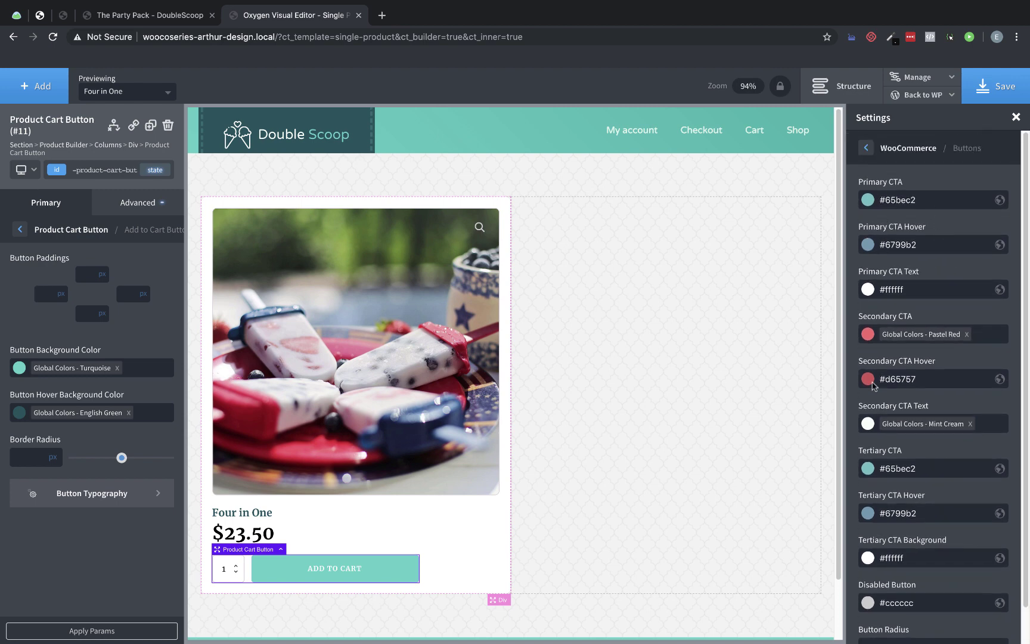
left_click(869, 201)
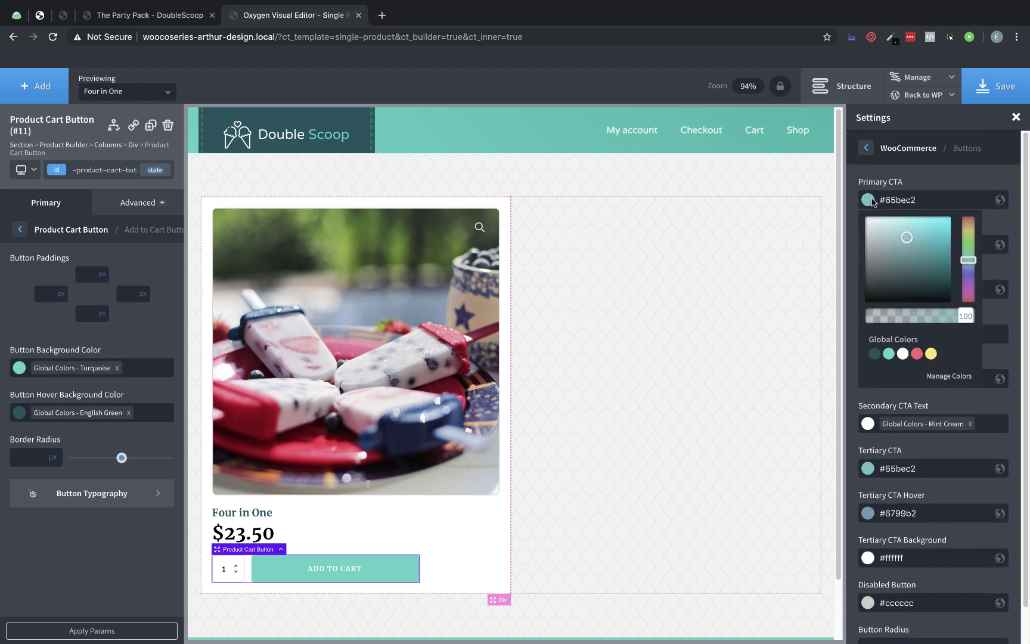
left_click(889, 355)
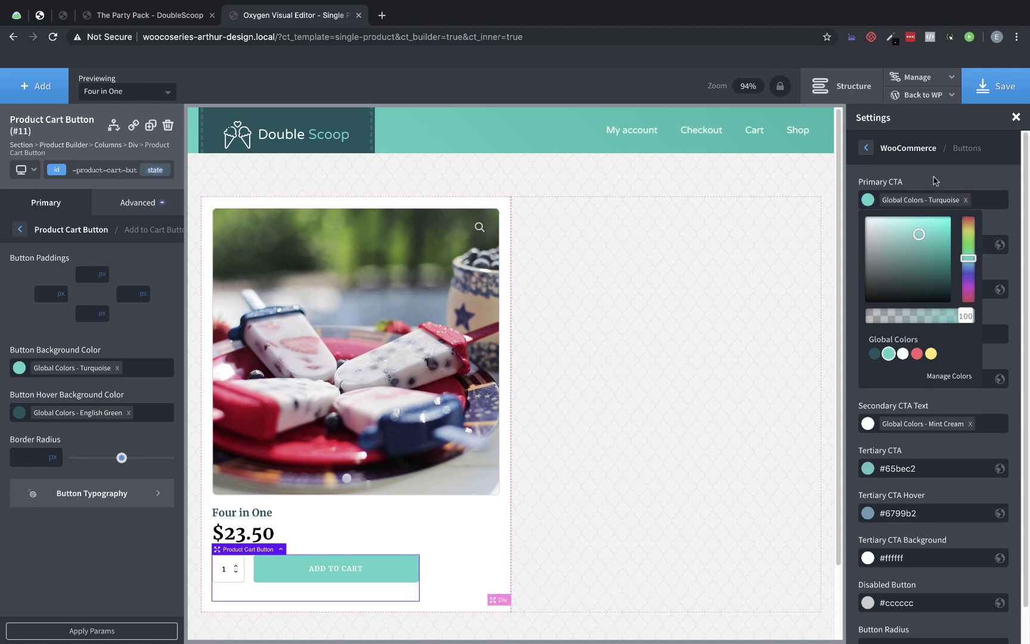
left_click(936, 180)
- Set the Primary CTA hover colour to English Green and close the site settings
left_click(868, 245)
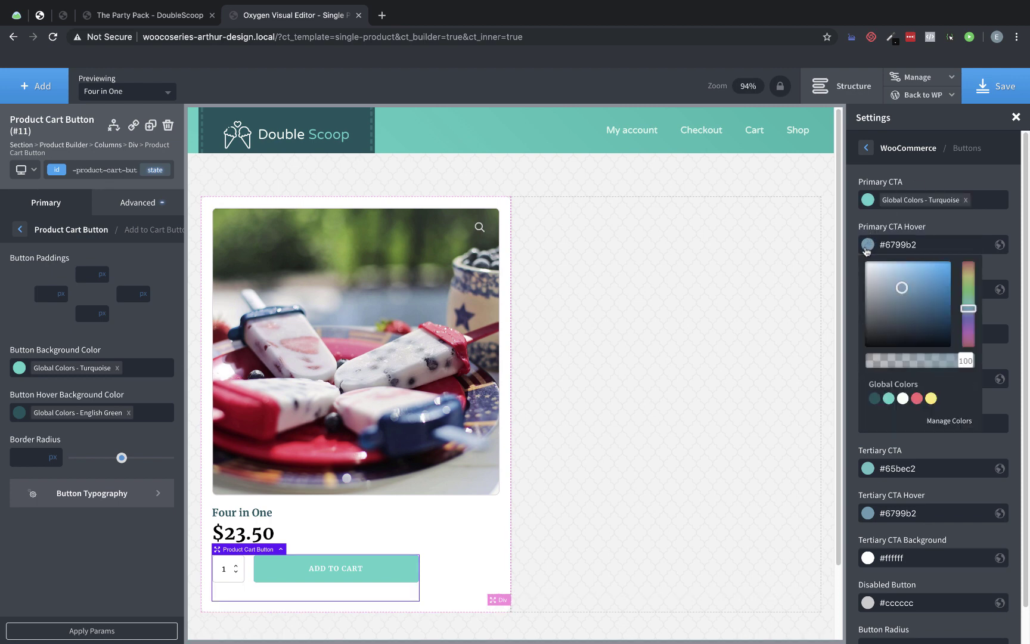
left_click(875, 399)
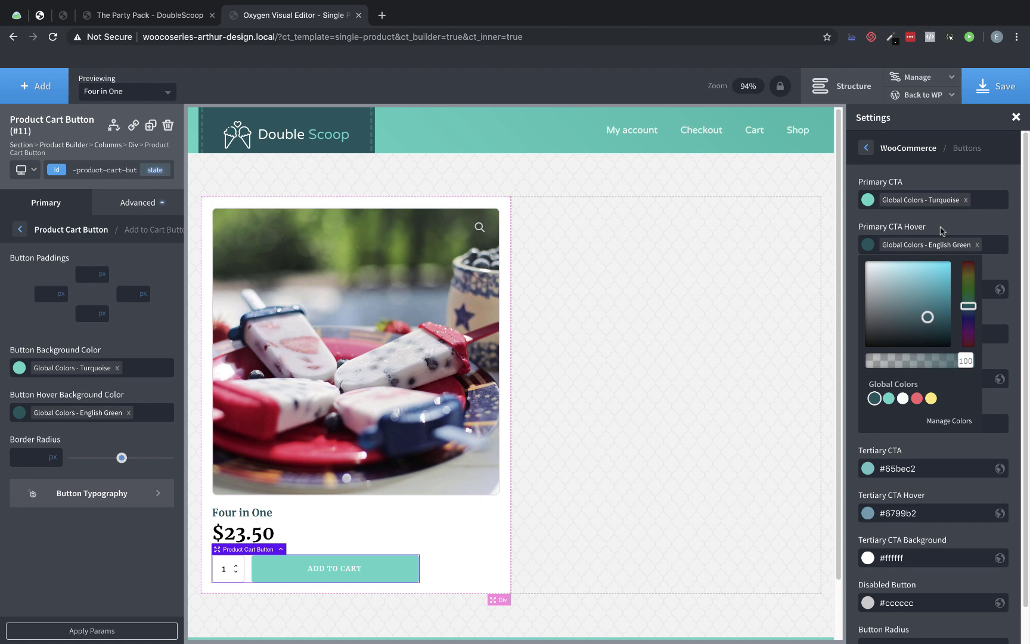
left_click(939, 219)
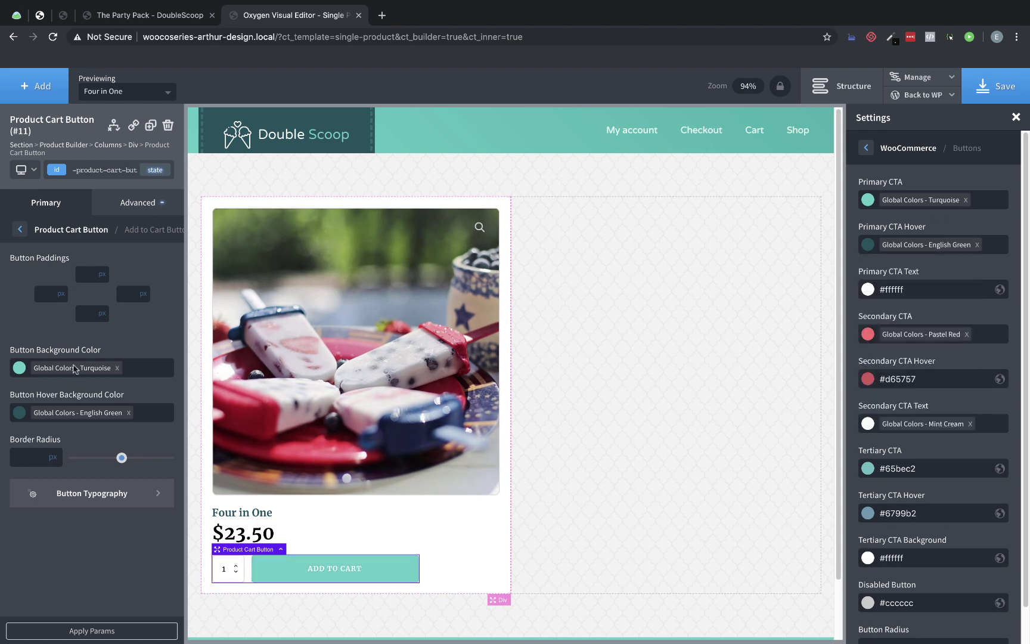
left_click(1017, 117)
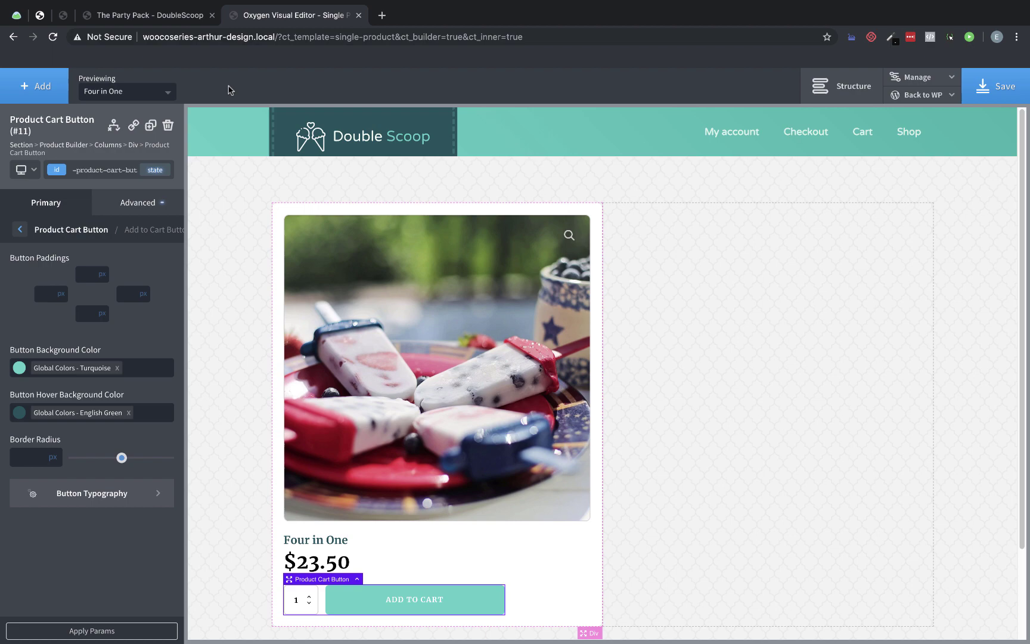
- Change the left image column's width from 50 to 40 and check the right column stays at 60
left_click(594, 211)
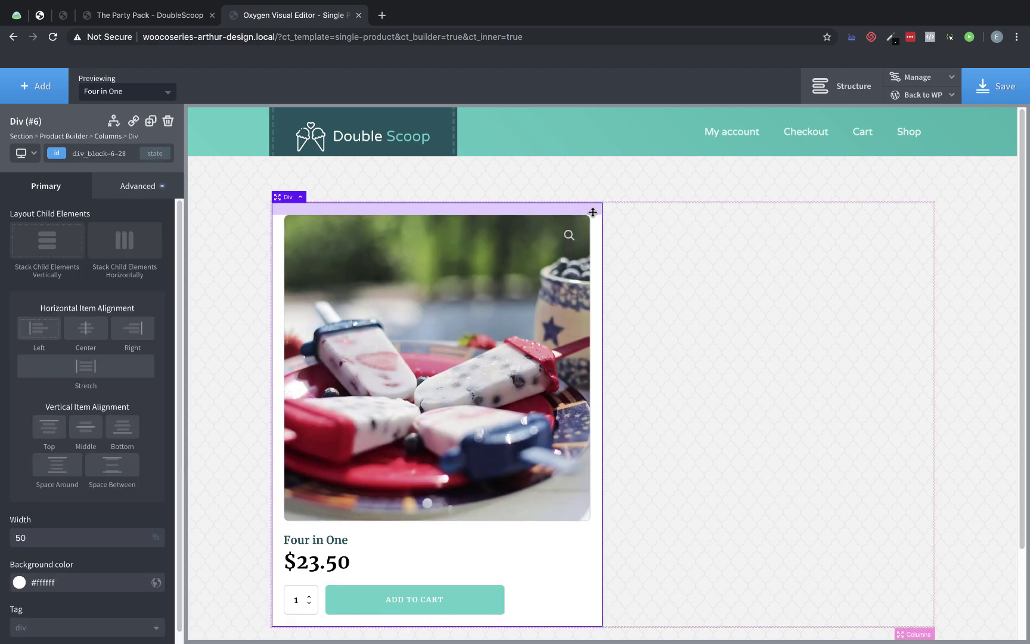
double_click(29, 538)
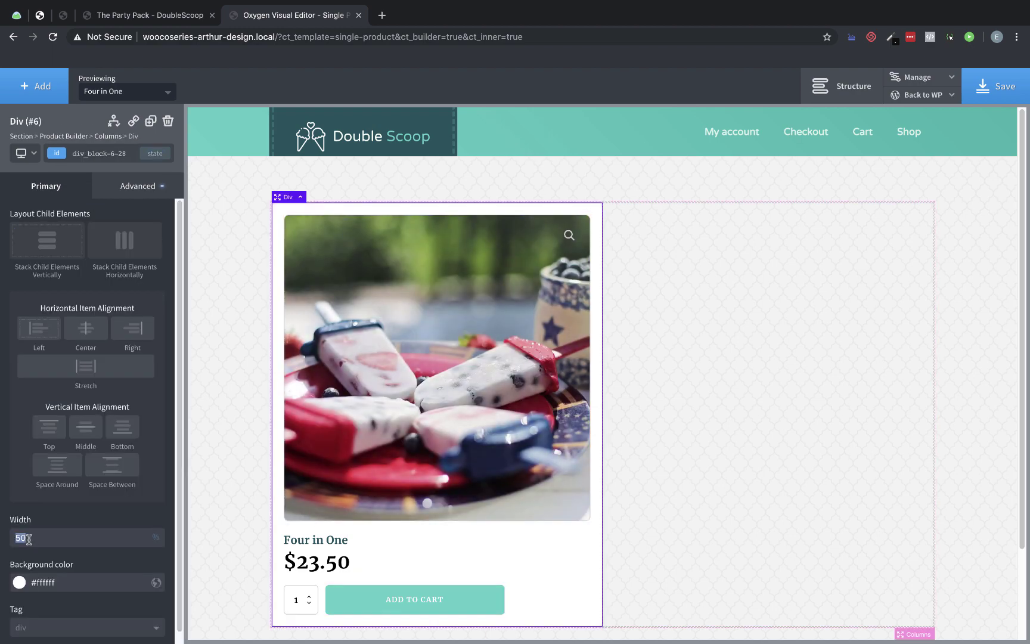
type("40")
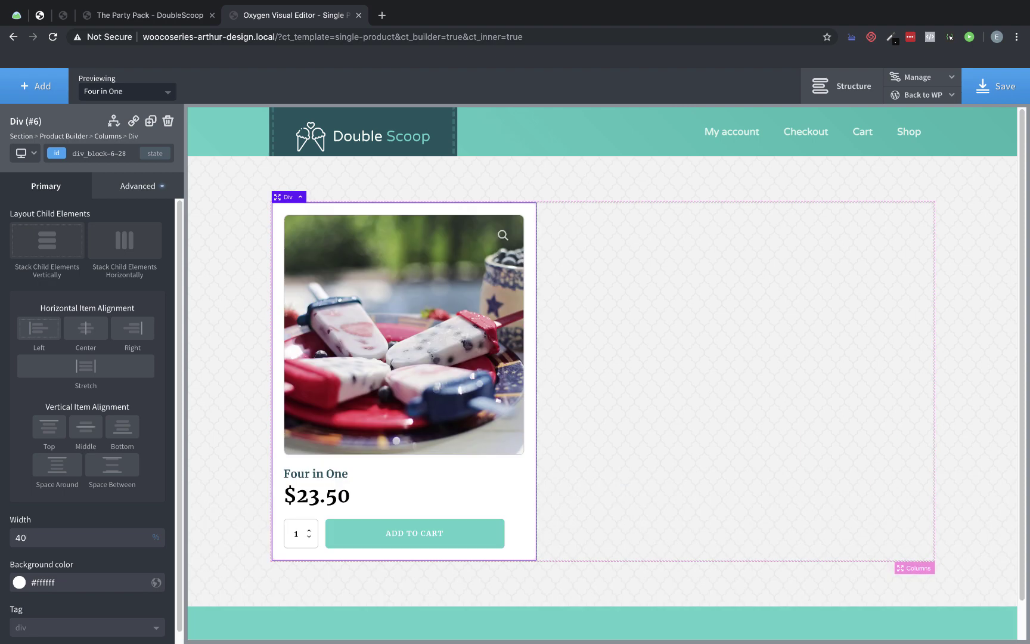
left_click(604, 460)
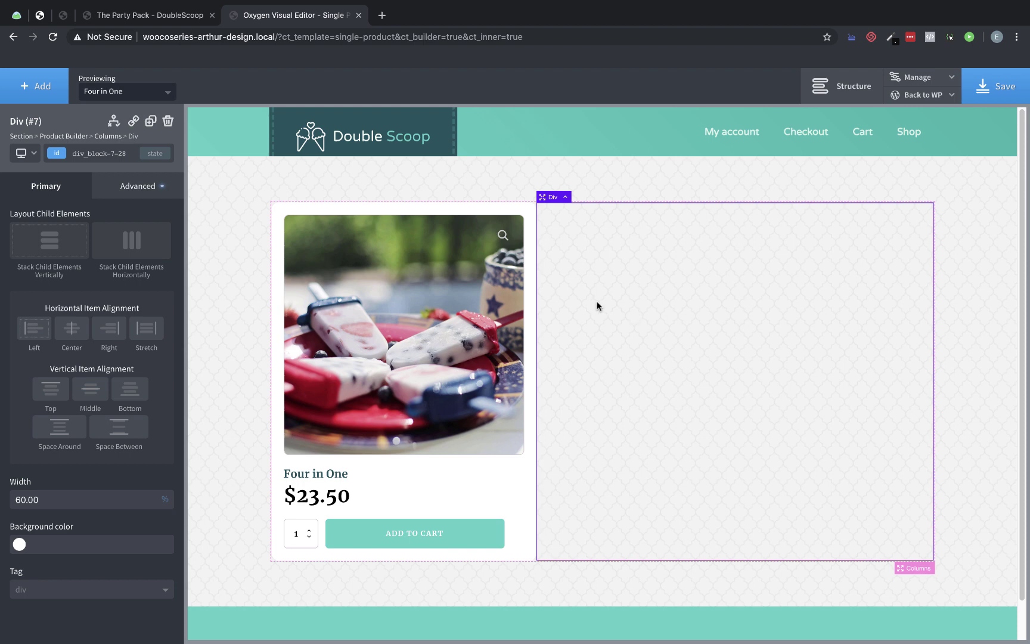
- Search components for 'tab' and insert Product Tabs into the right column
left_click(43, 88)
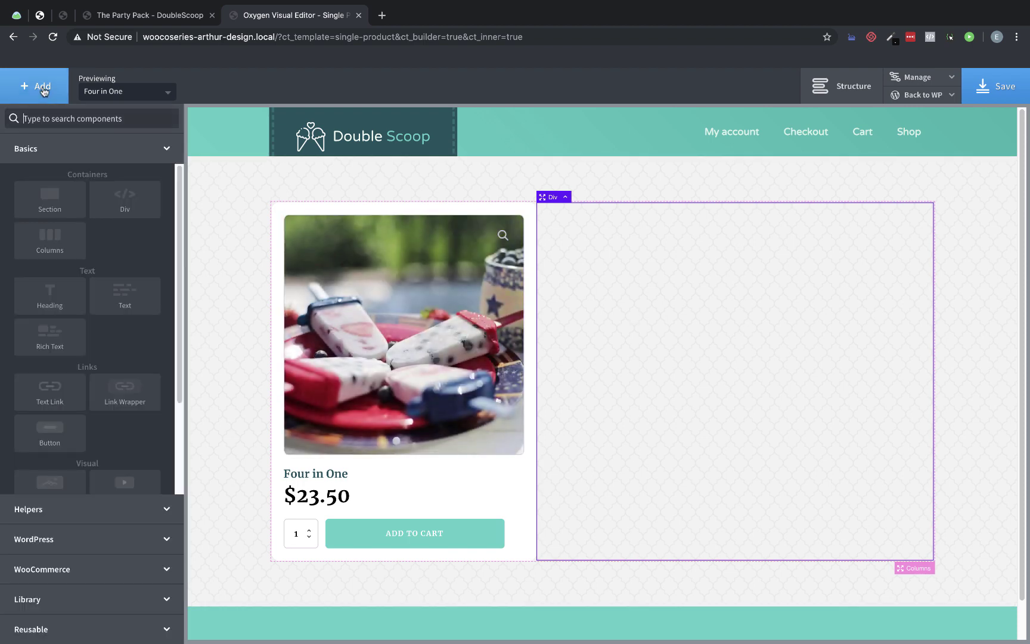
type("add")
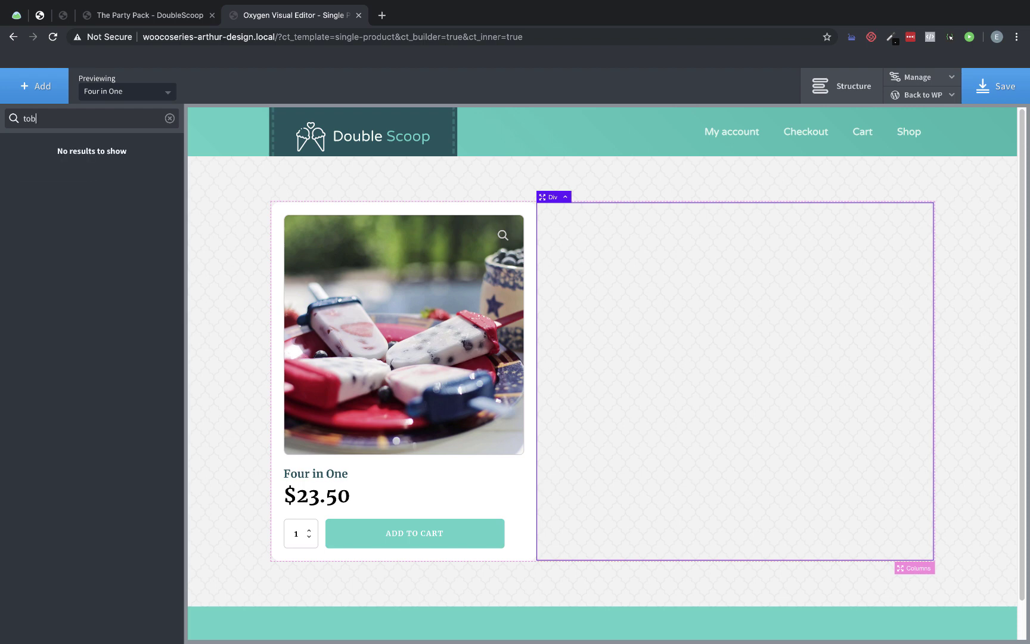
key("BackSpace")
key("BackSpace")
key("BackSpace")
type("tab")
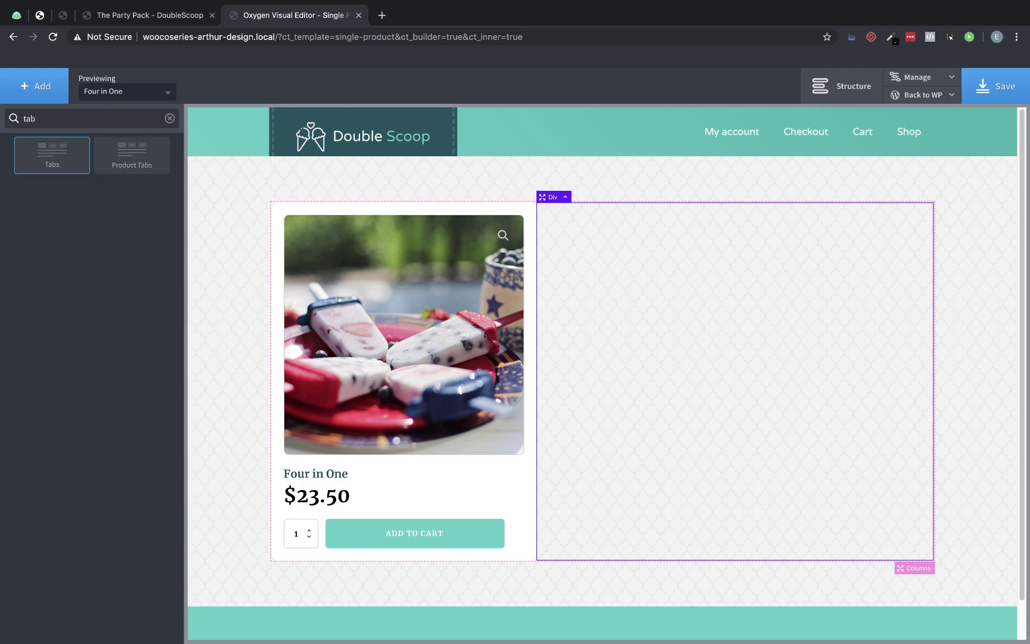
left_click(125, 156)
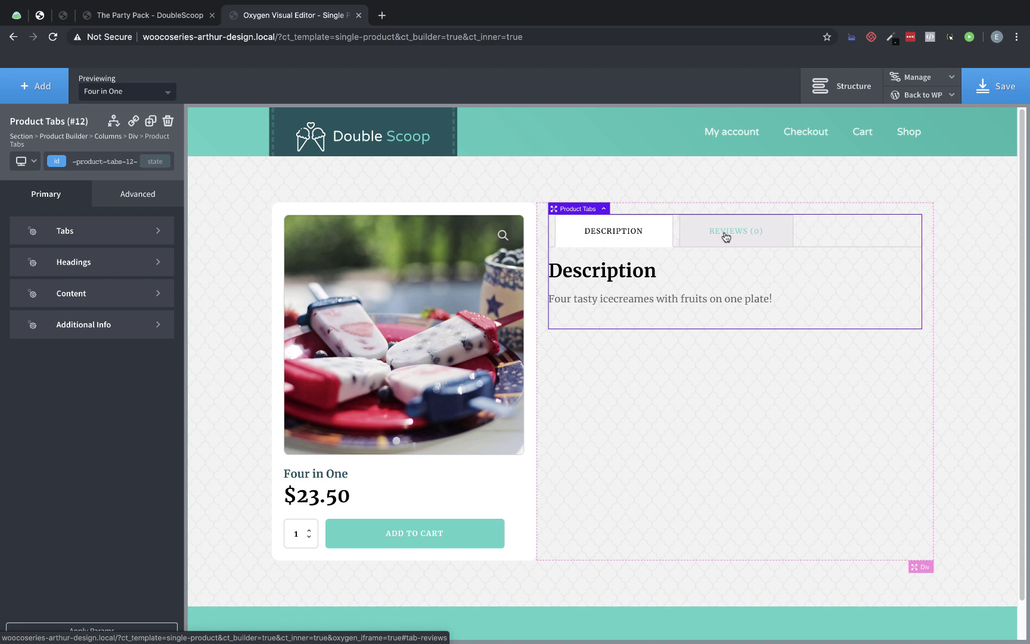
- Set the normal product tabs' background colour to the Mint Cream global colour
left_click(726, 237)
left_click(622, 236)
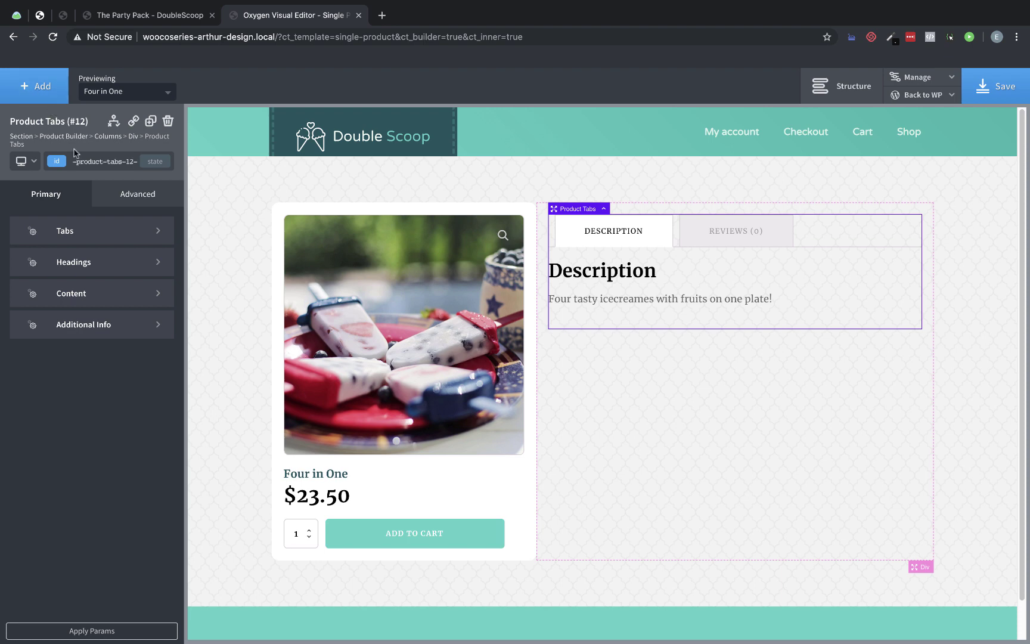
left_click(88, 234)
left_click(91, 262)
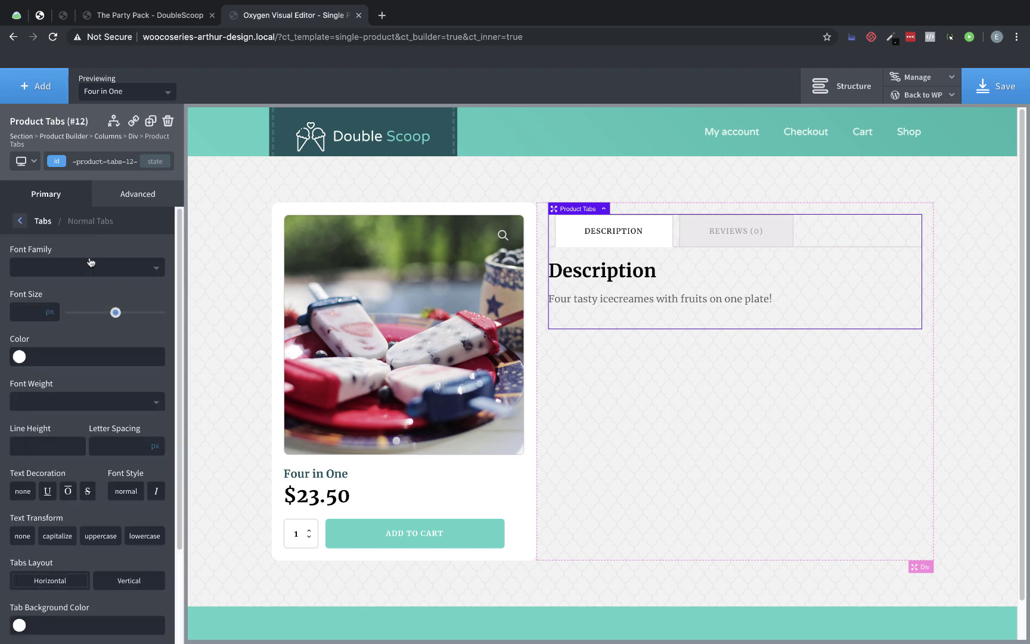
scroll(87, 348, "down", 3)
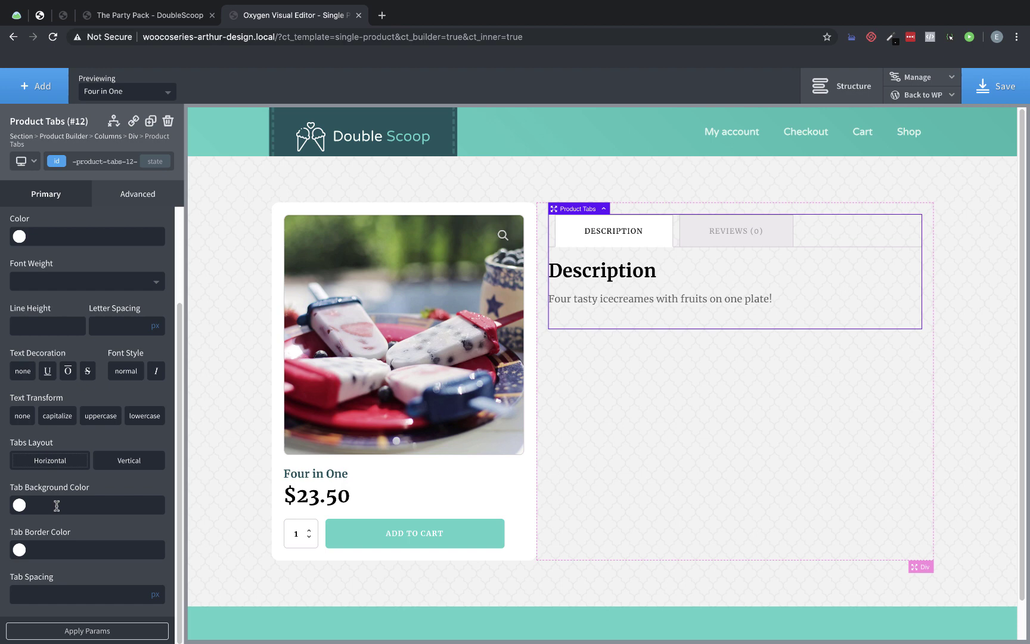
left_click(19, 506)
scroll(24, 512, "down", 1)
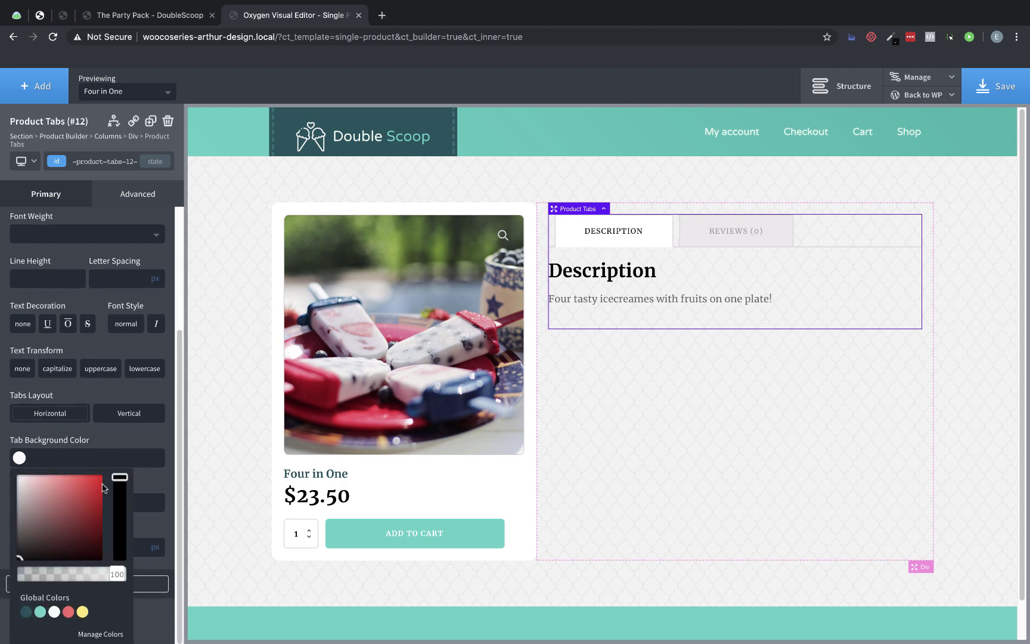
left_click(54, 612)
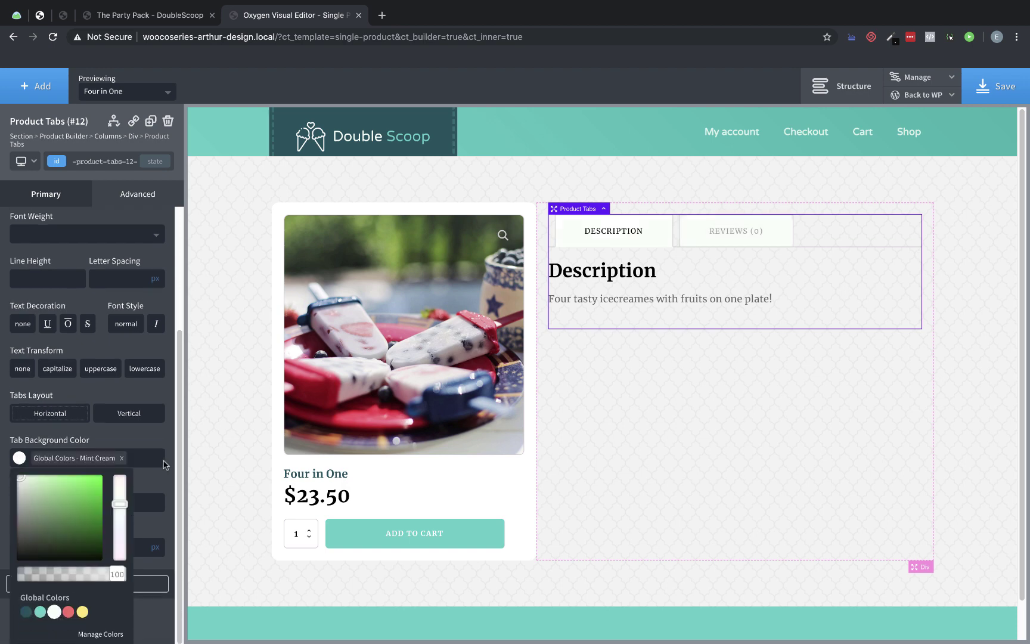
left_click(149, 439)
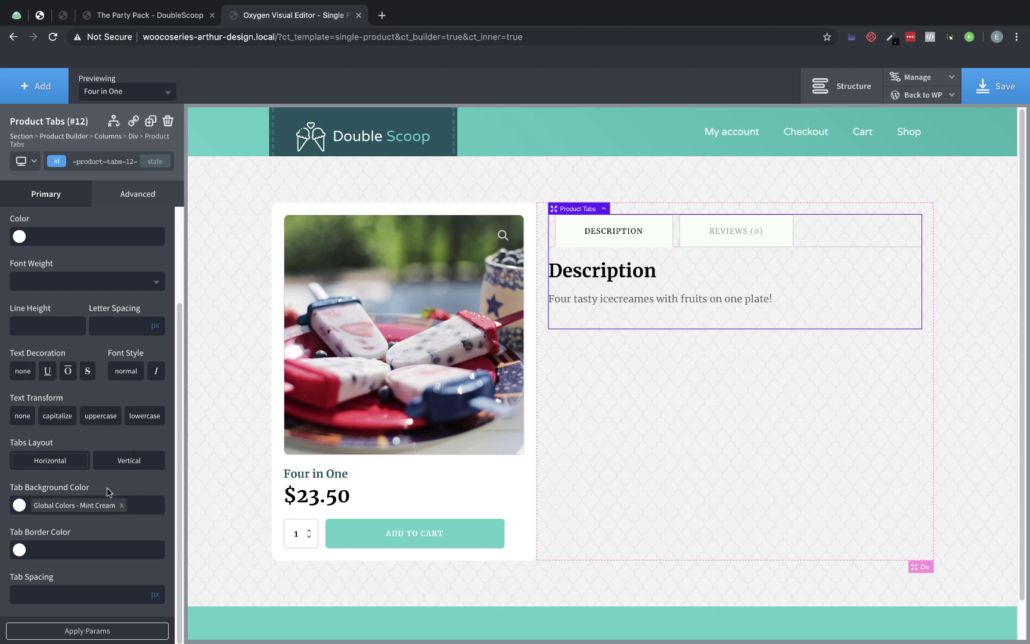
scroll(109, 492, "up", 2)
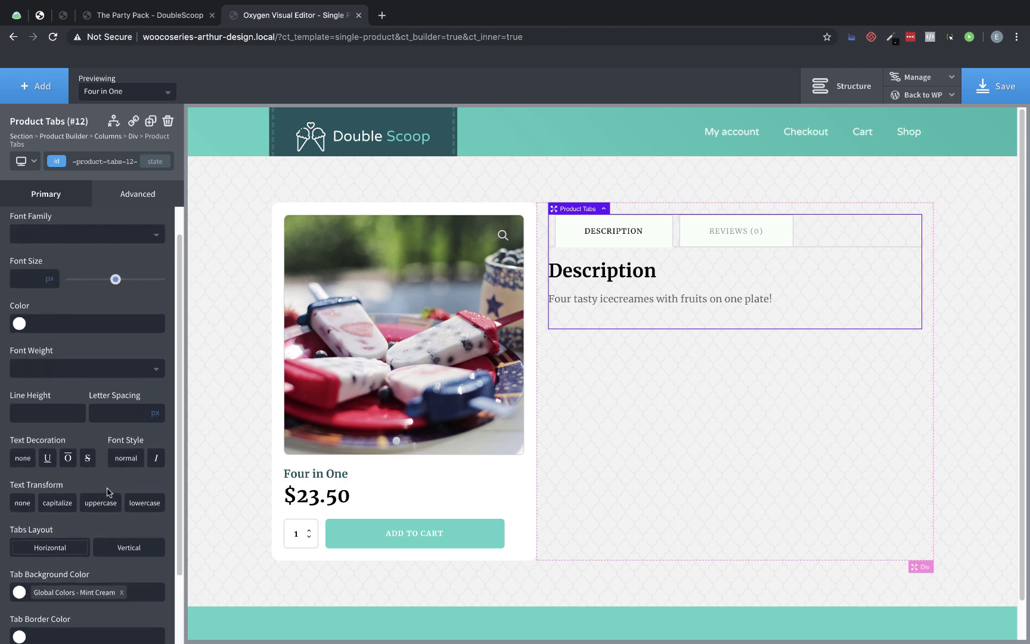
scroll(109, 492, "down", 2)
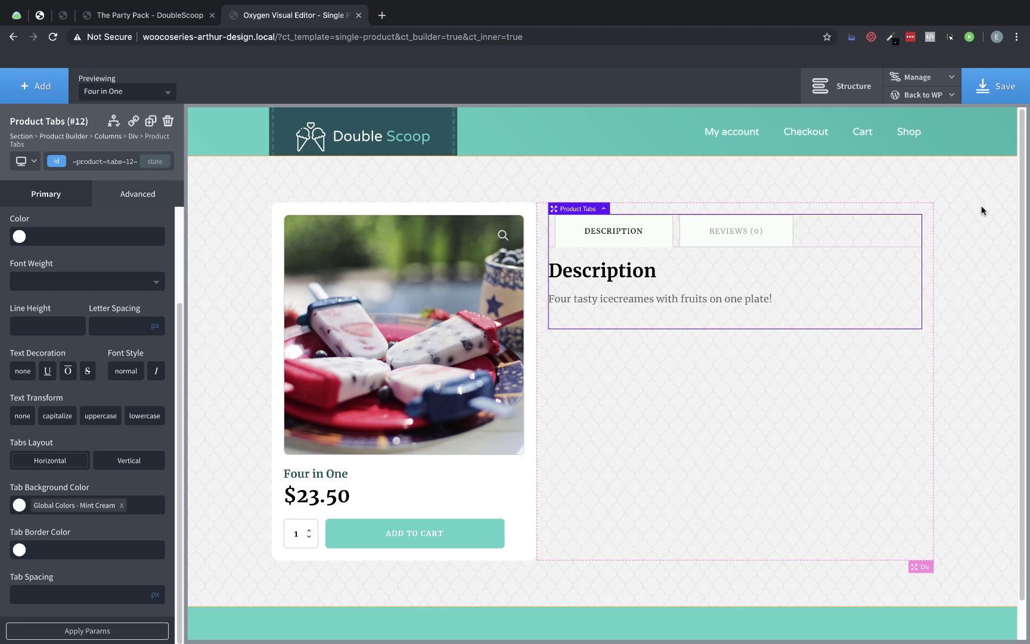
- Set the section's background image overlay to Mint Cream at about 0.76 opacity
left_click(983, 210)
left_click(147, 191)
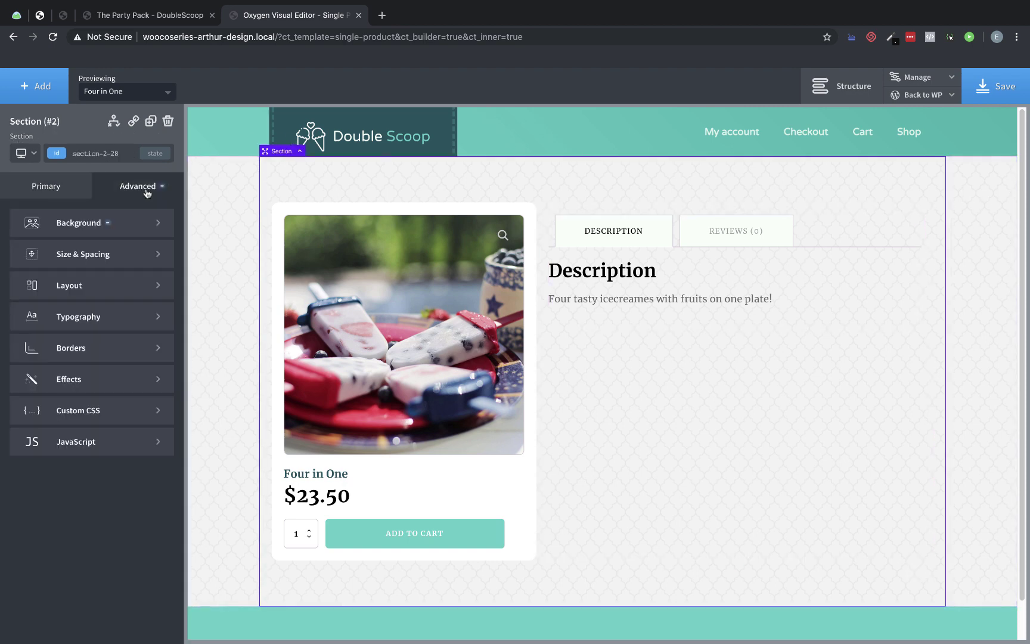
left_click(102, 231)
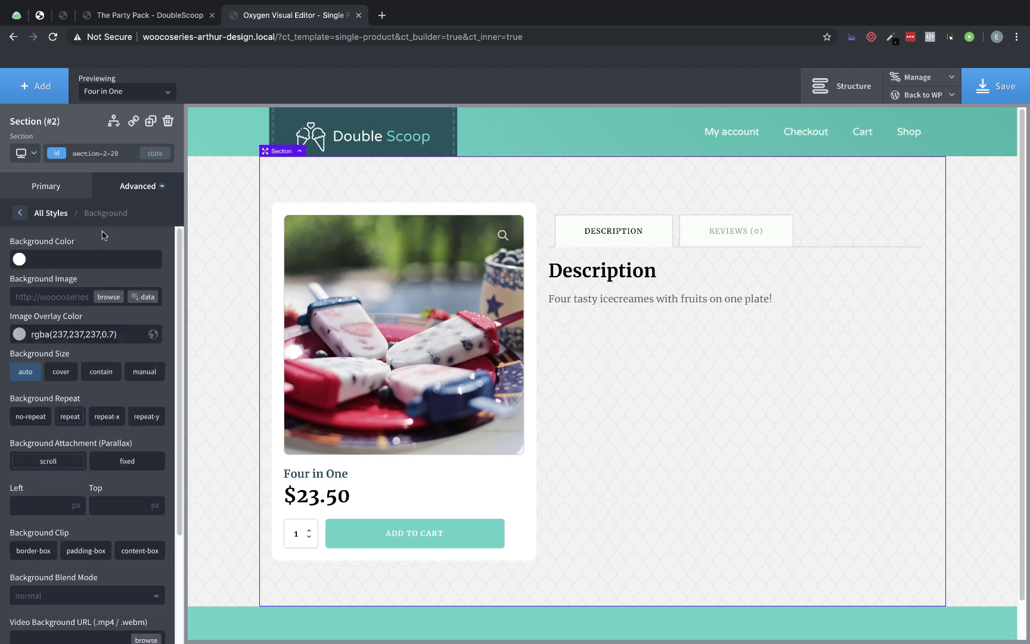
left_click(19, 337)
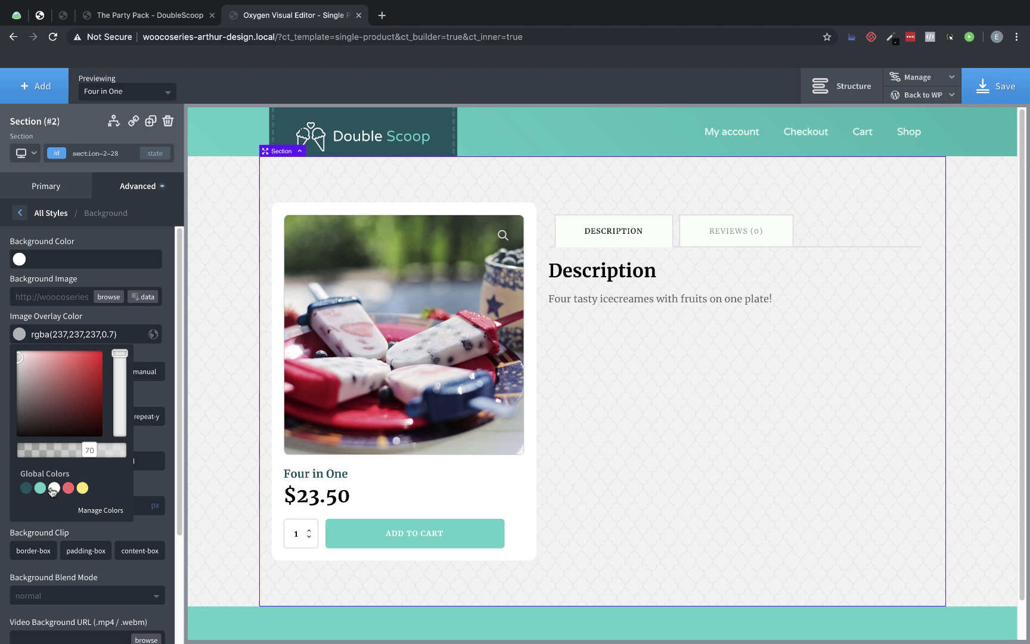
left_click(53, 488)
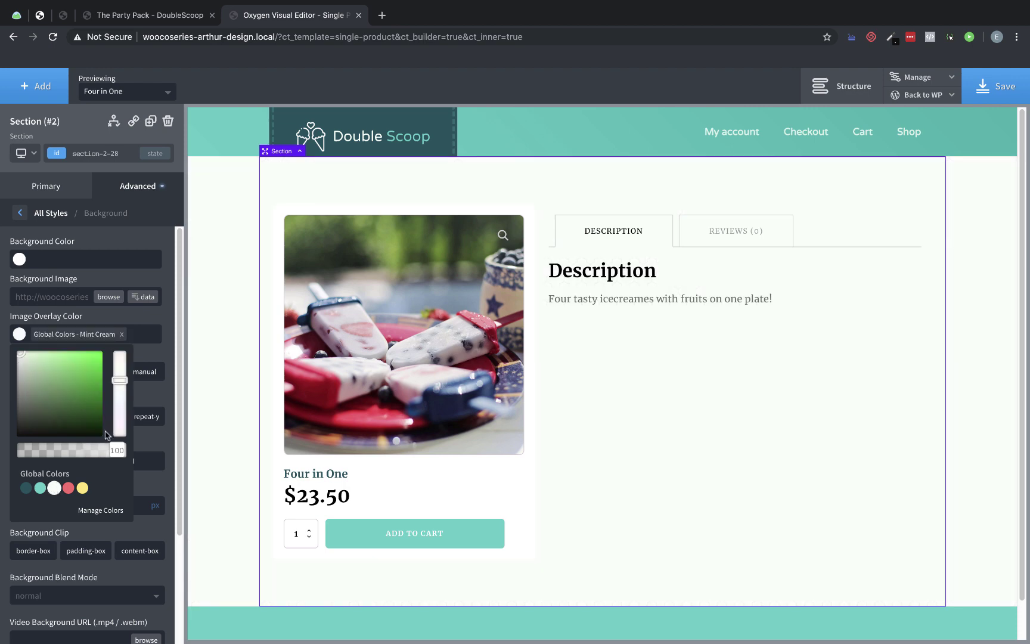
left_click(122, 453)
left_click_drag(122, 454, 97, 457)
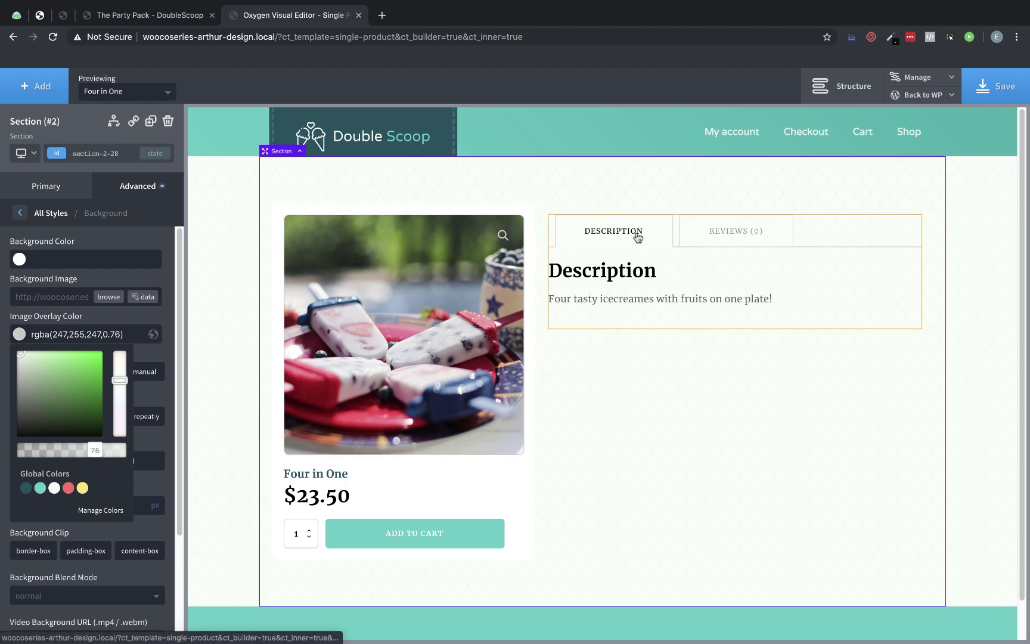
- Set the hovered product tab text colour to the Pastel Red global colour
left_click(712, 235)
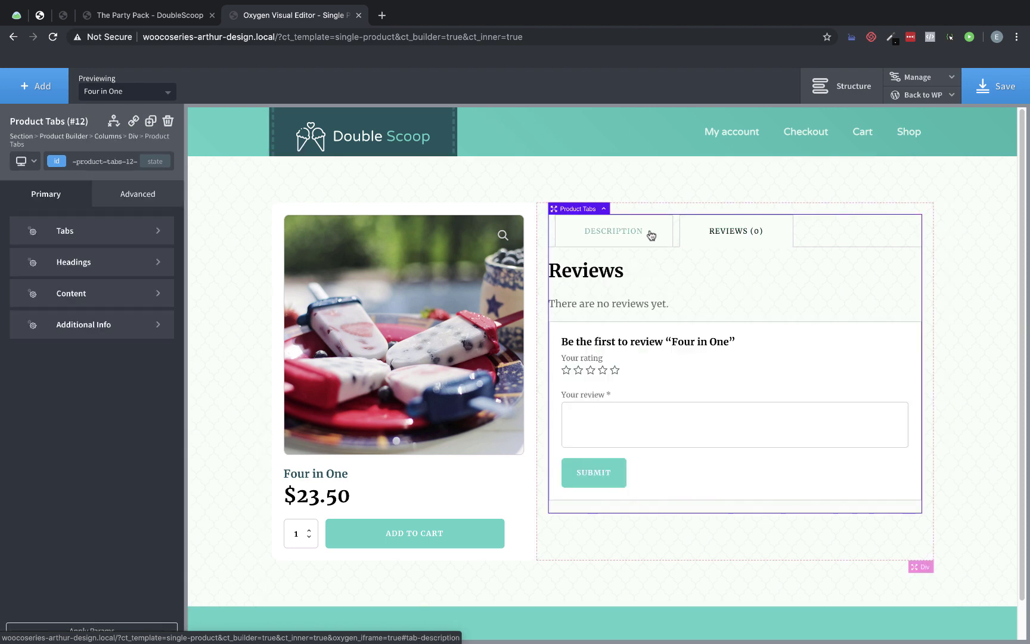
left_click(631, 232)
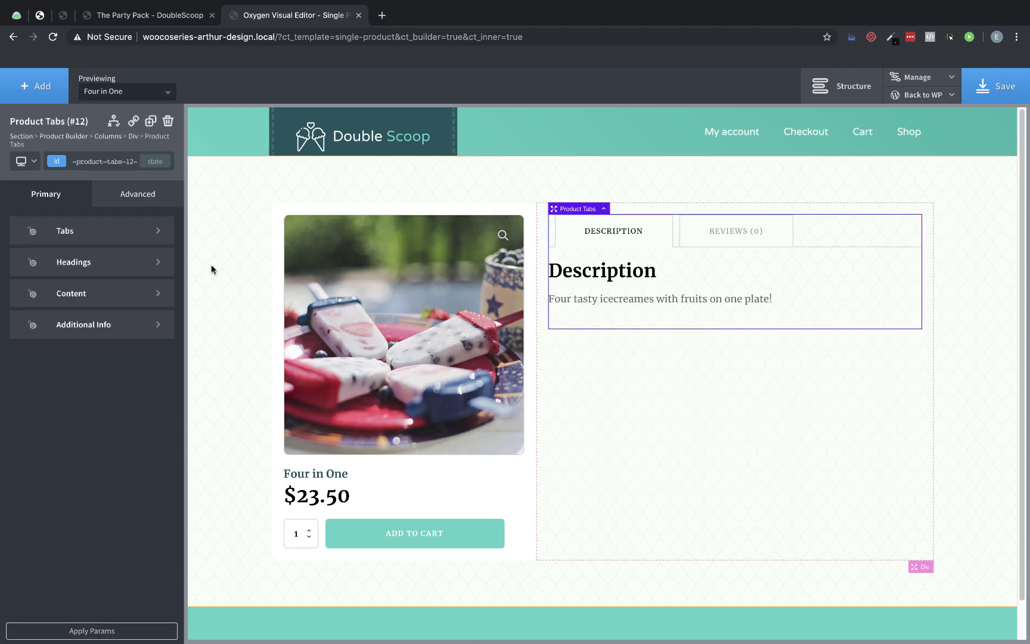
left_click(101, 230)
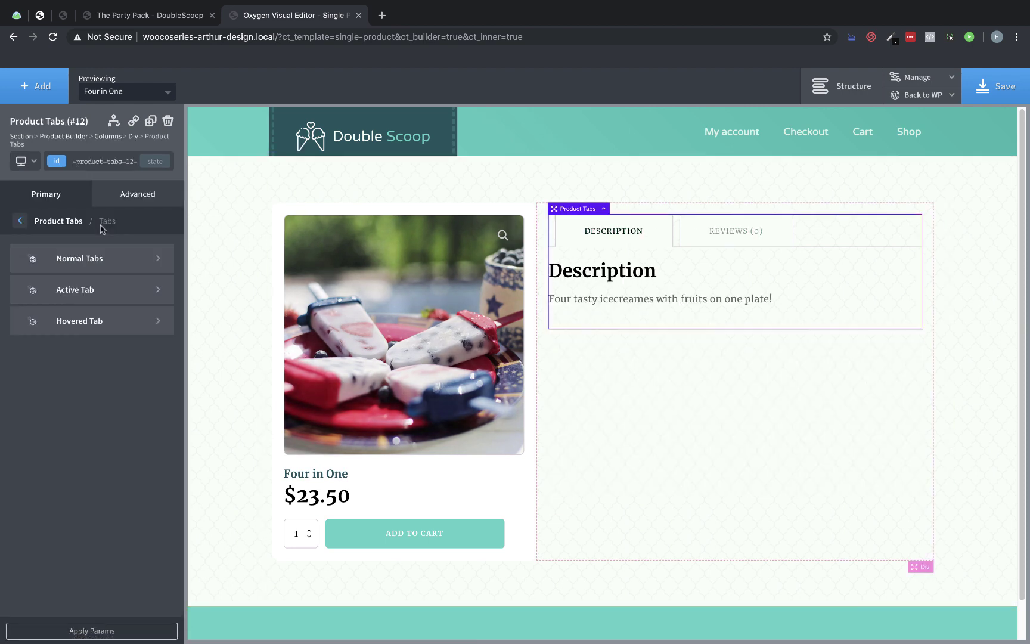
left_click(103, 330)
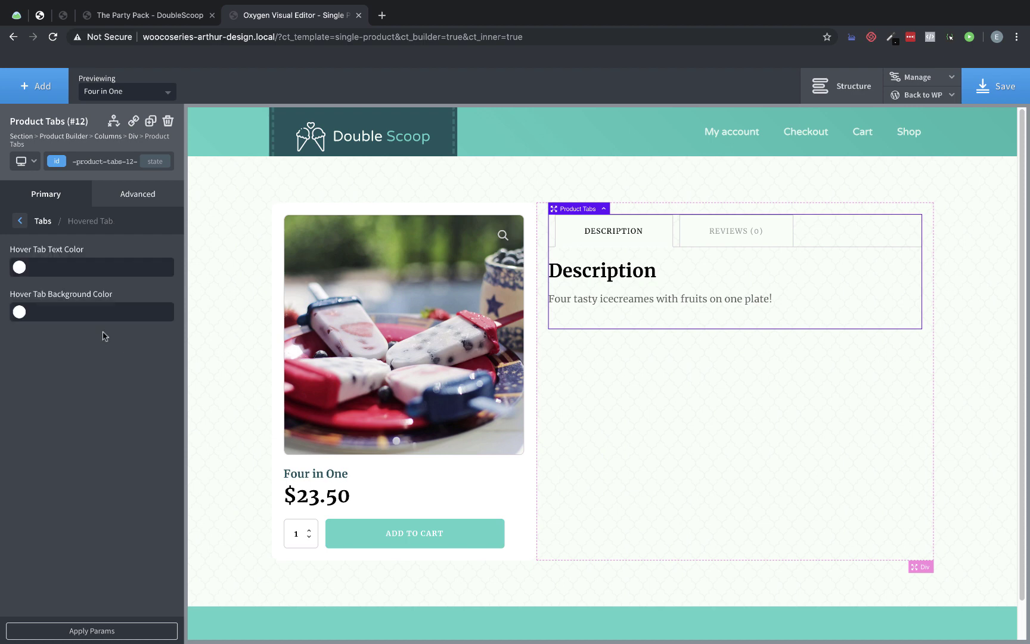
left_click(20, 267)
left_click(69, 421)
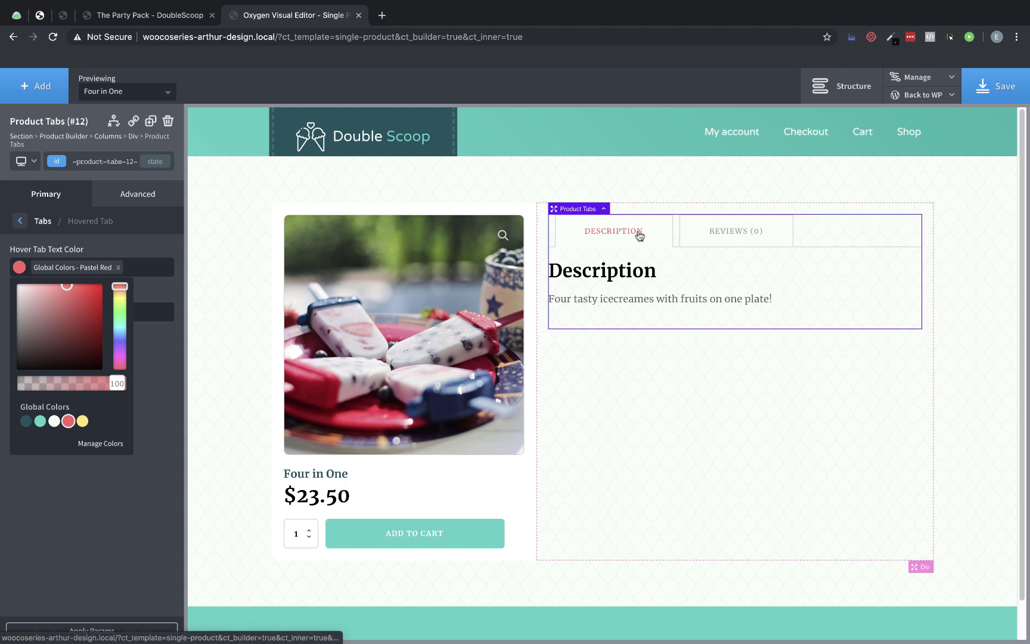
left_click(167, 334)
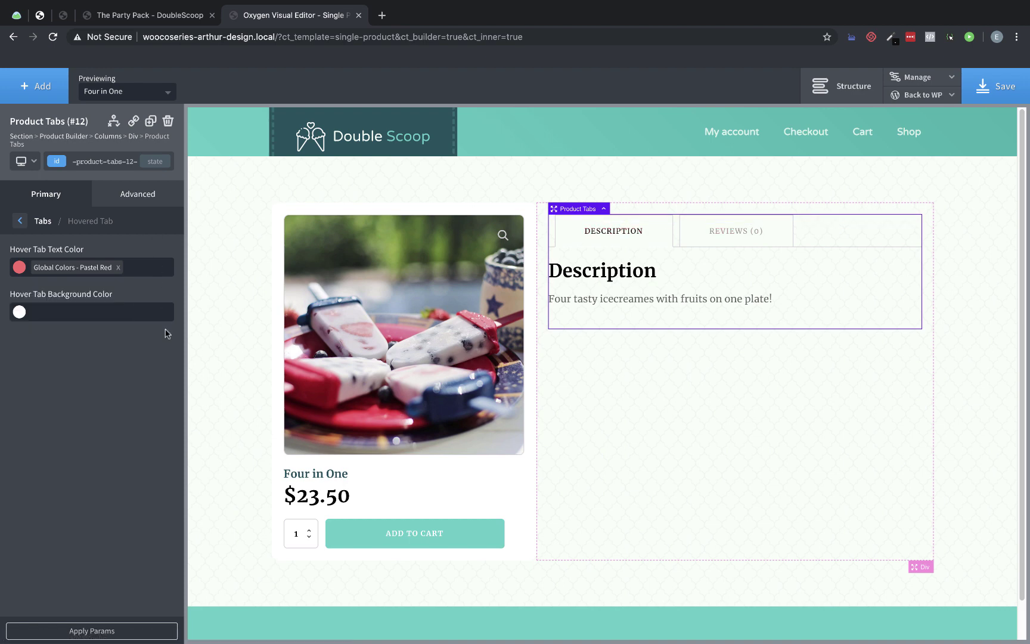
left_click(24, 221)
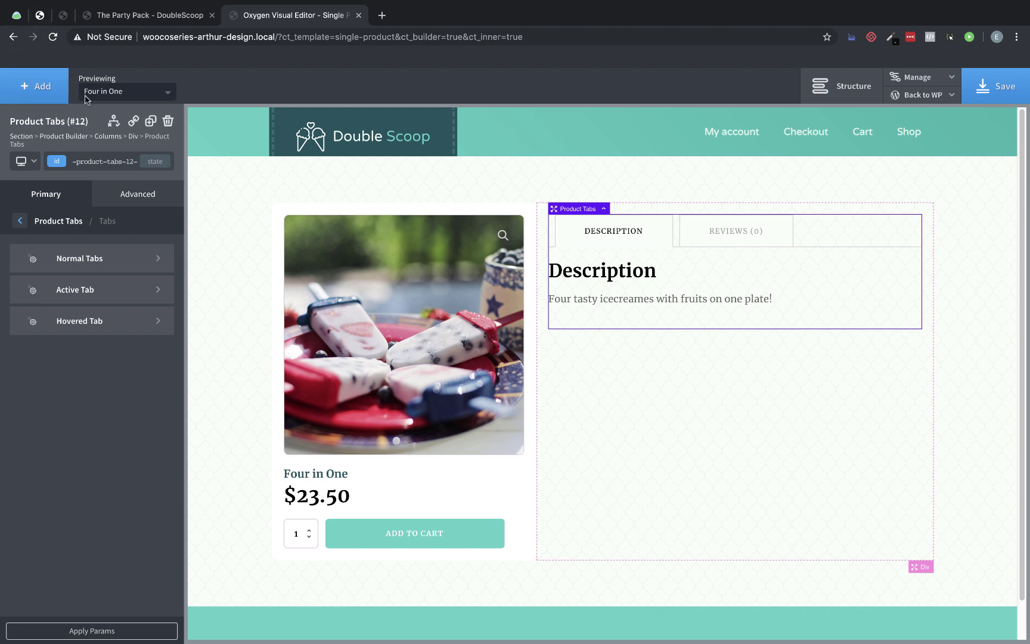
- Give the image-and-tabs Columns element a 32 px bottom margin, then select Product Builder
left_click(107, 138)
left_click(127, 186)
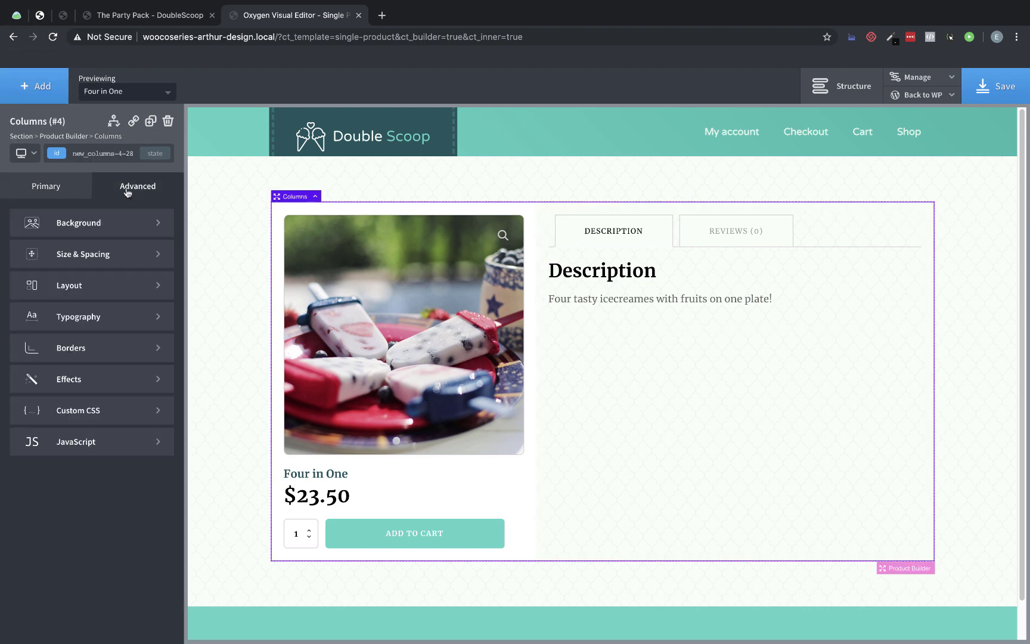
left_click(117, 253)
left_click(130, 298)
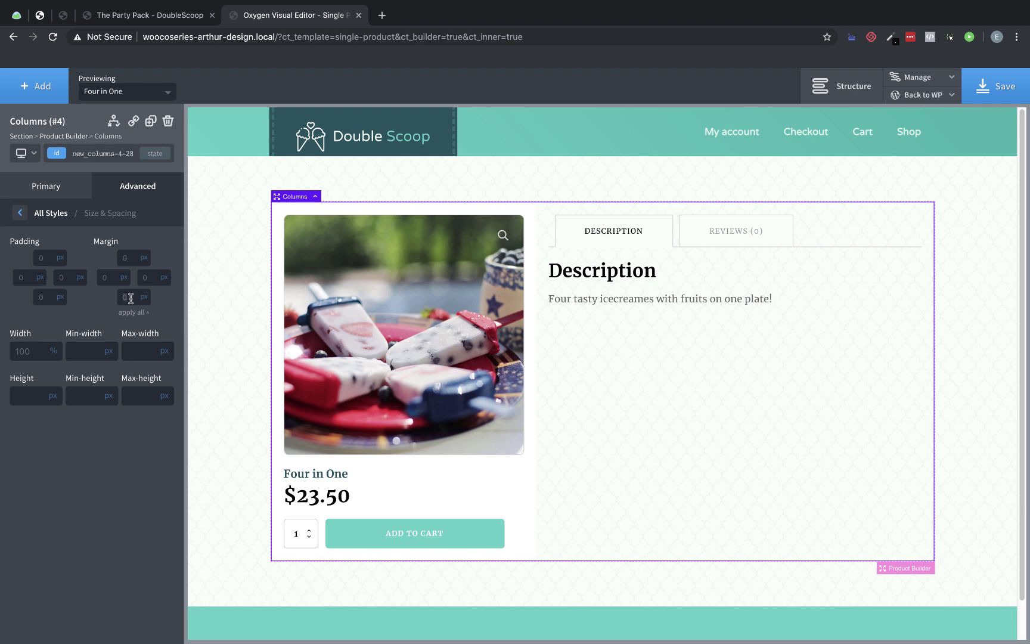
type("32")
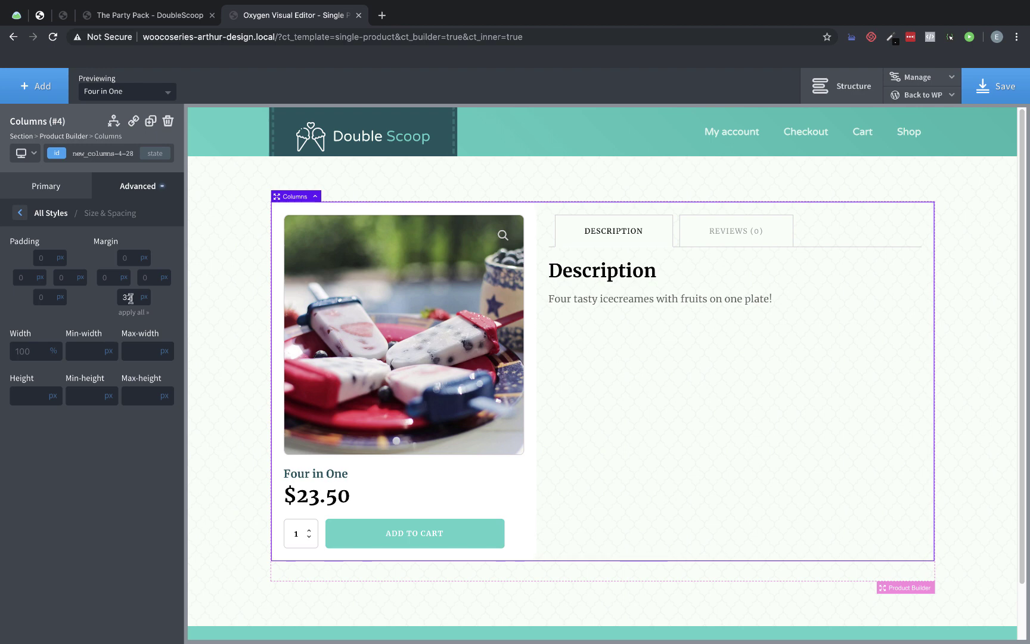
left_click(71, 140)
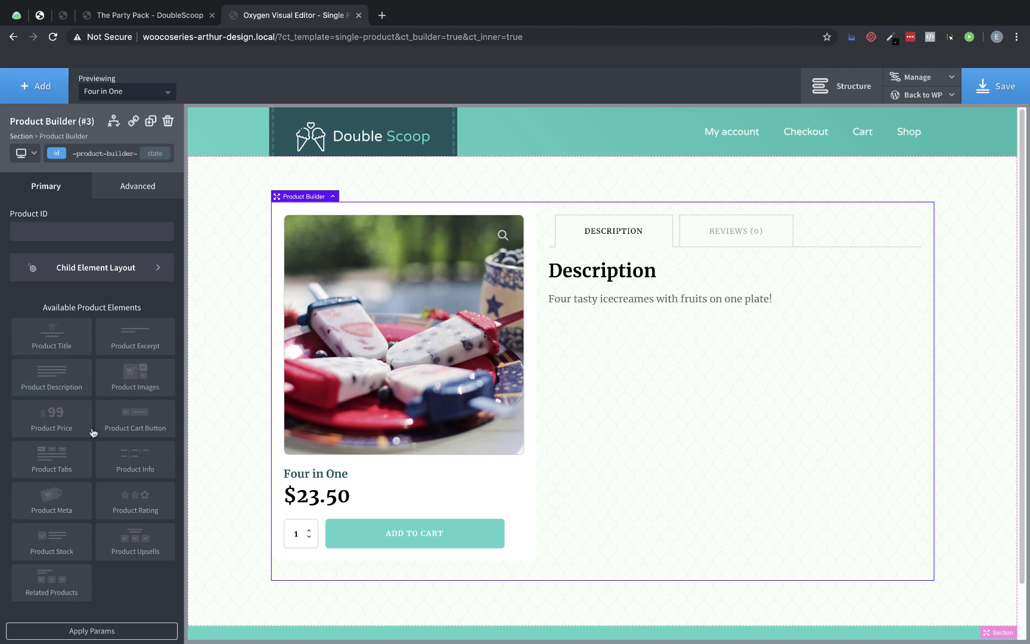
- Add Related Products and make its main Add to Cart buttons Turquoise
left_click(71, 585)
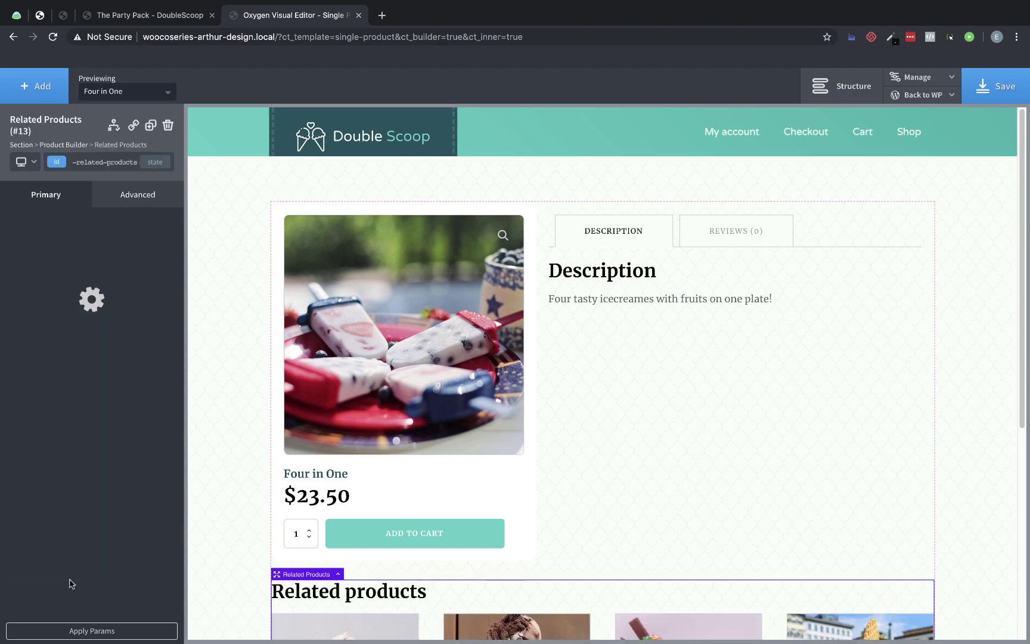
scroll(572, 481, "down", 5)
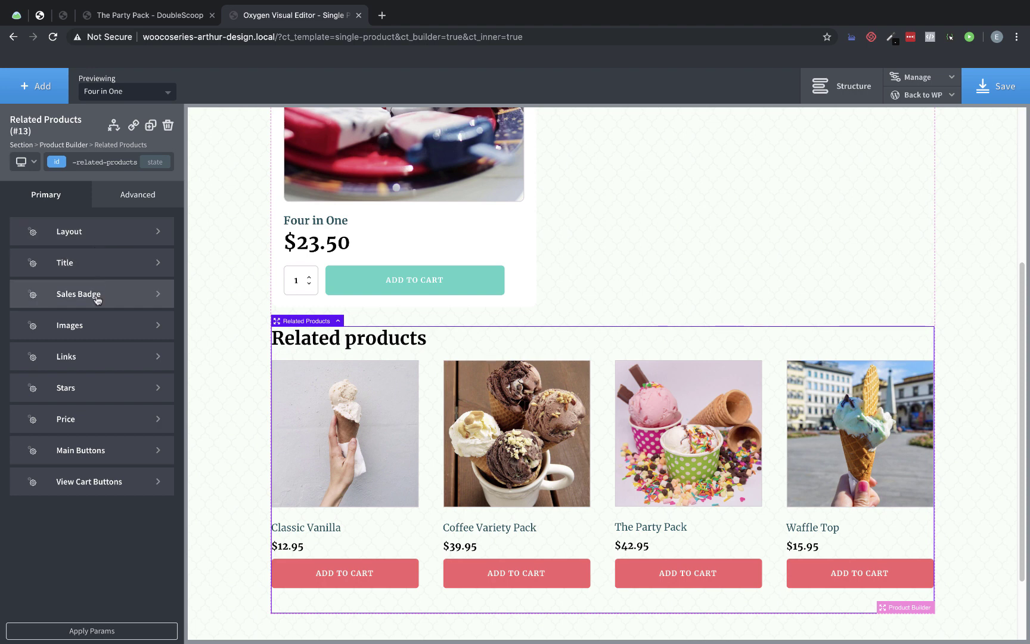
left_click(107, 462)
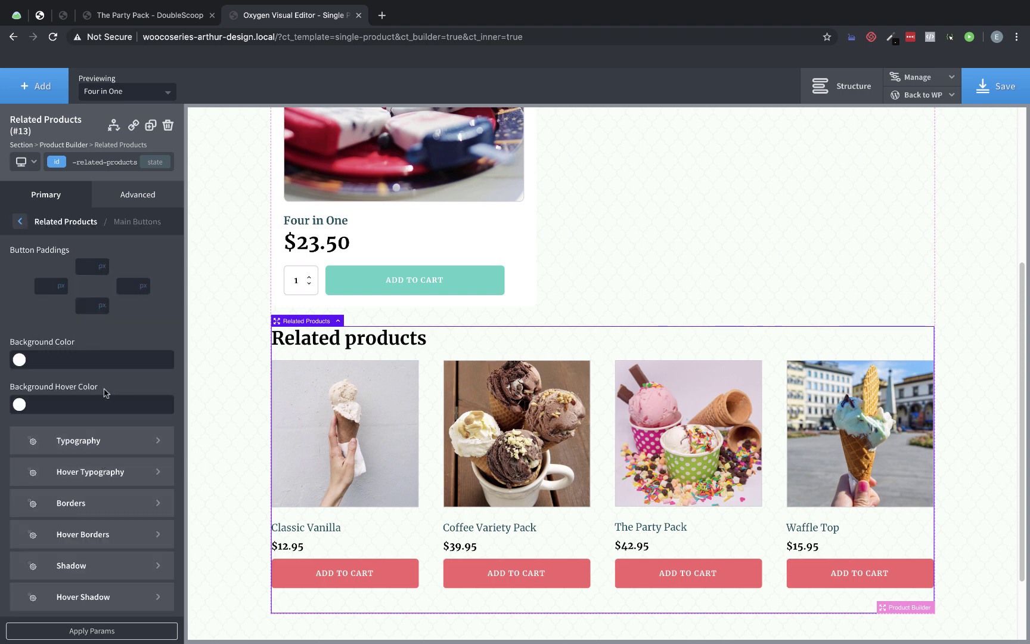
left_click(20, 359)
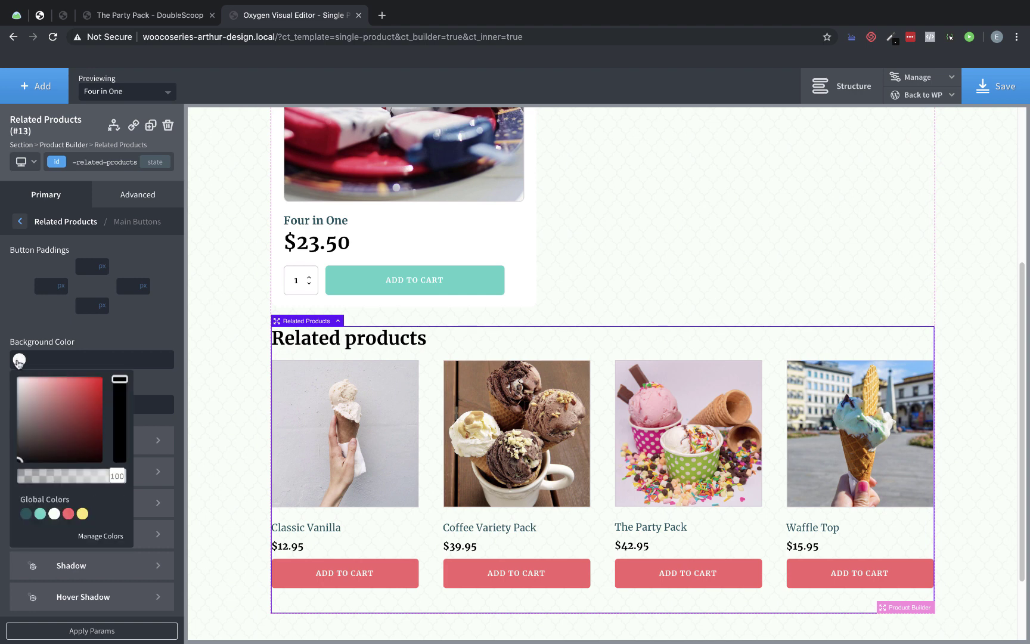
left_click(40, 514)
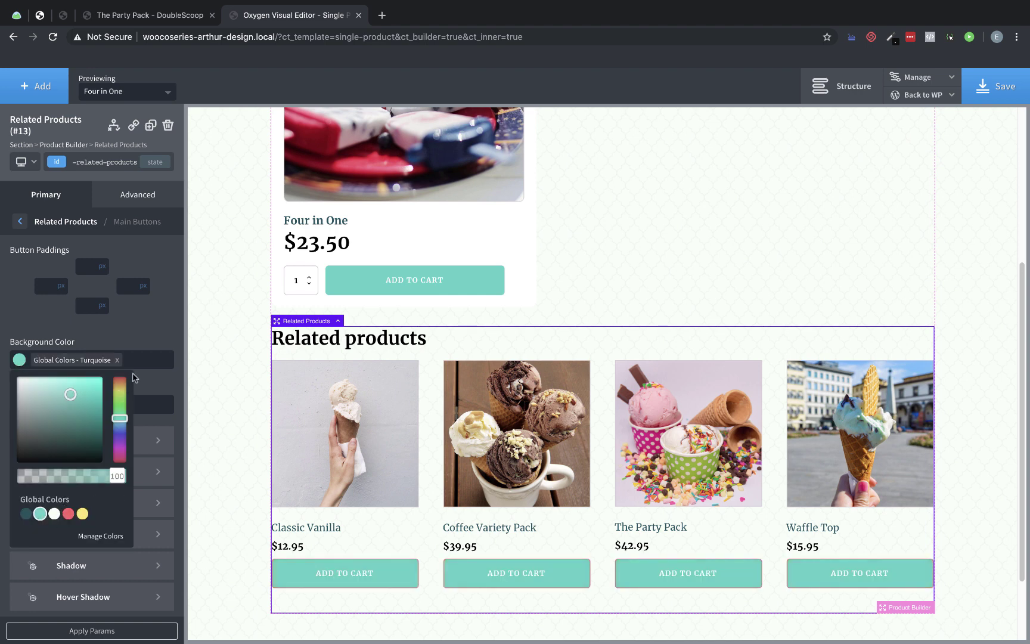
left_click(135, 344)
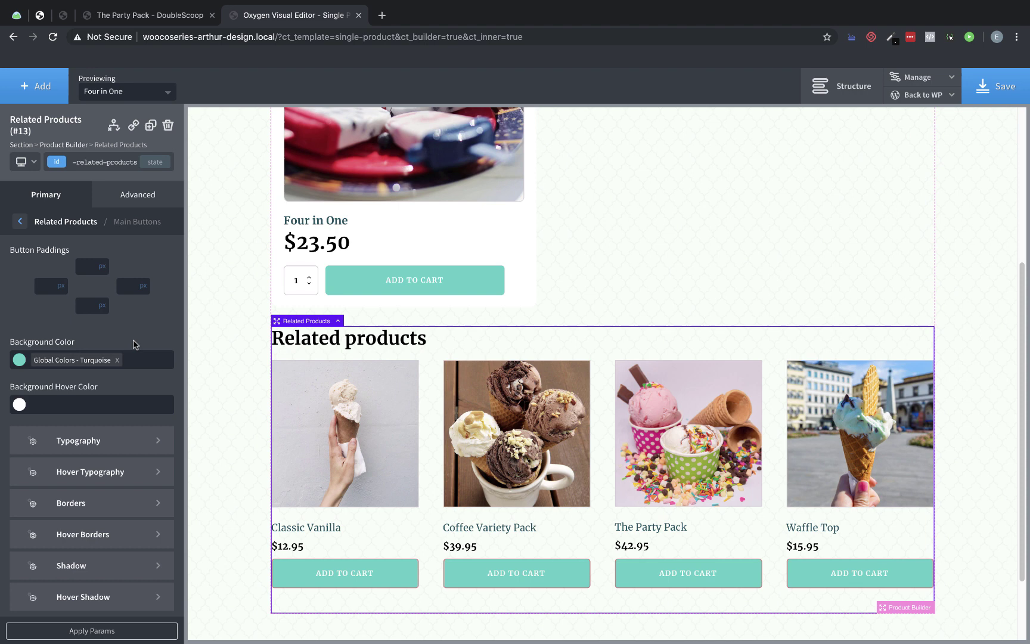
- Give the related products' buttons an English Green hover colour and remove their borders
left_click(19, 404)
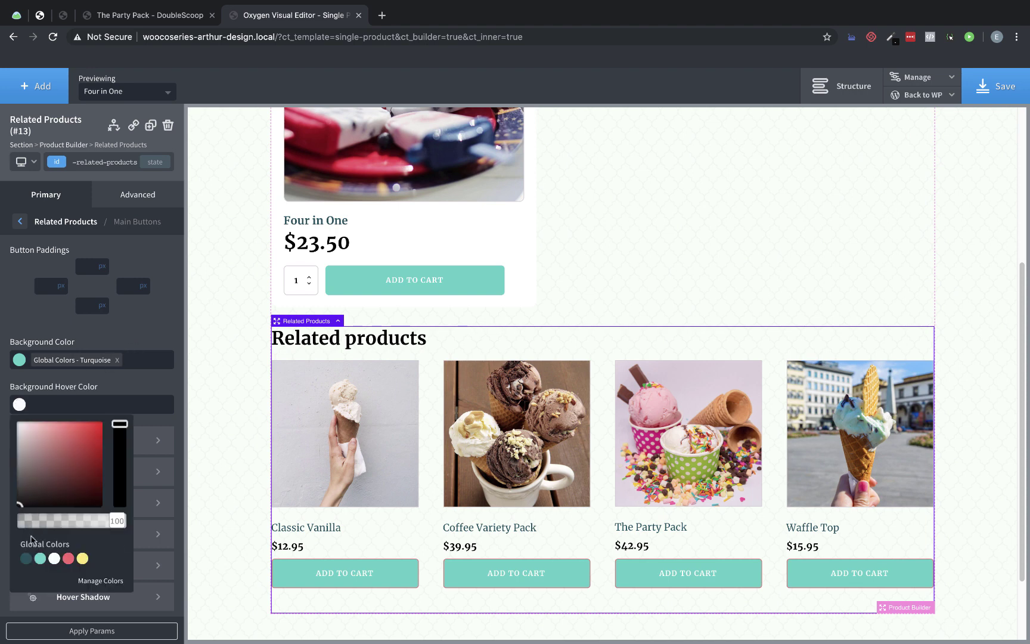
left_click(26, 558)
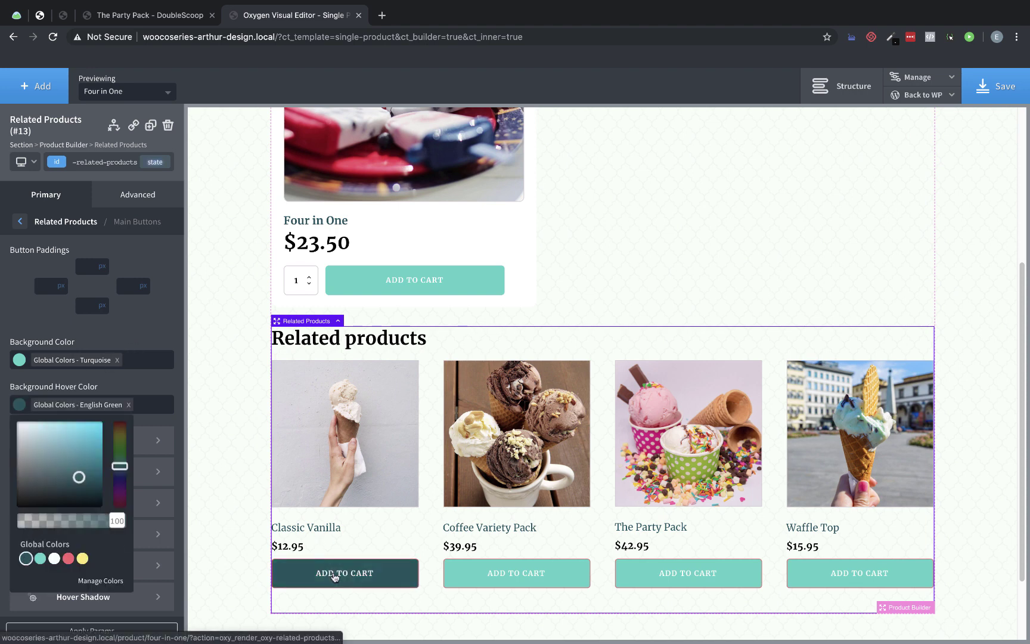
left_click(136, 380)
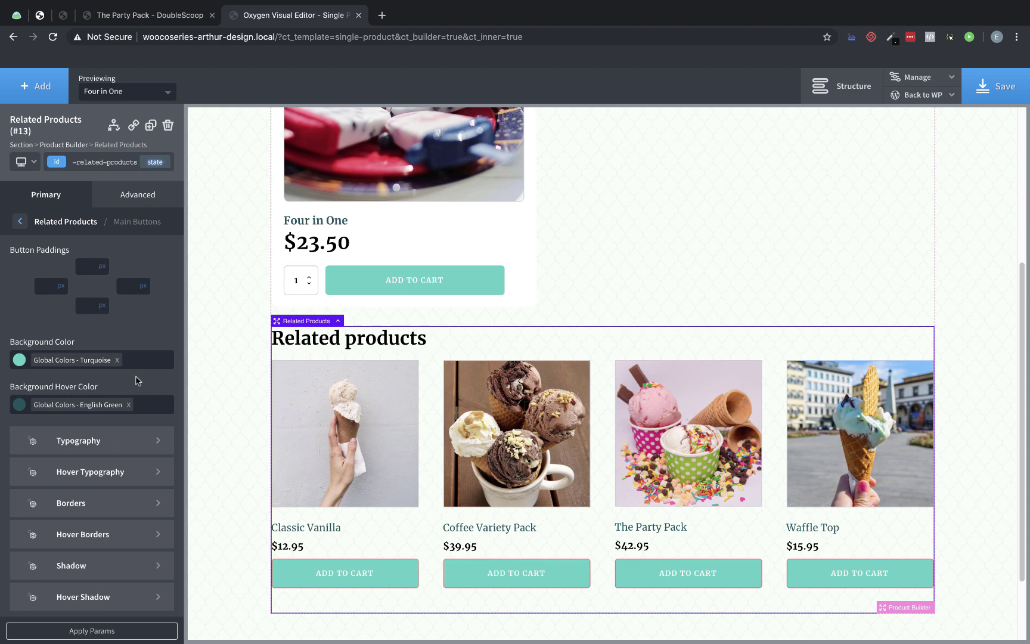
left_click(119, 499)
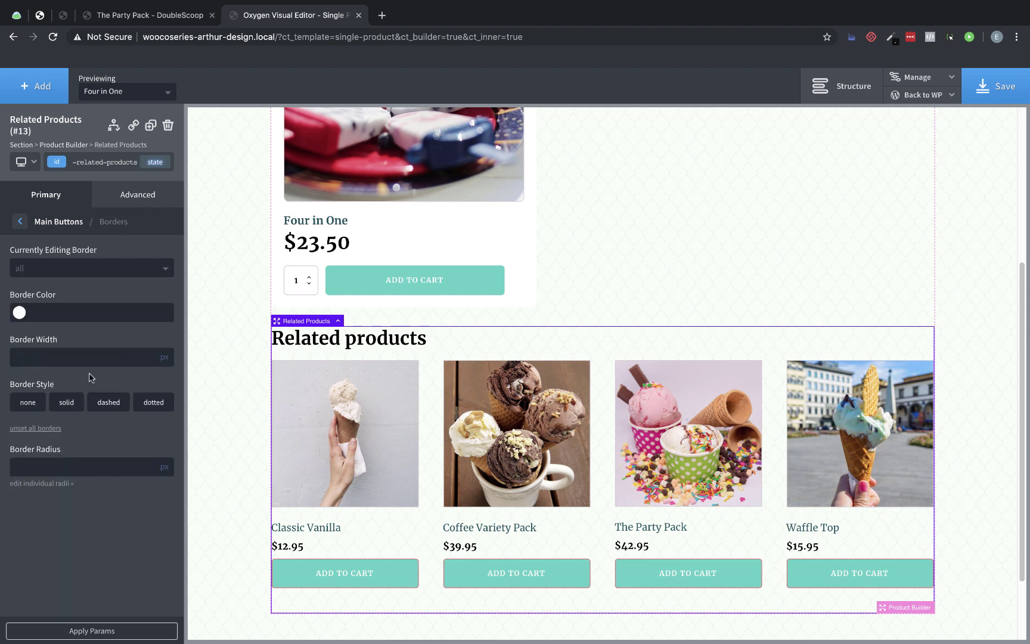
left_click(28, 403)
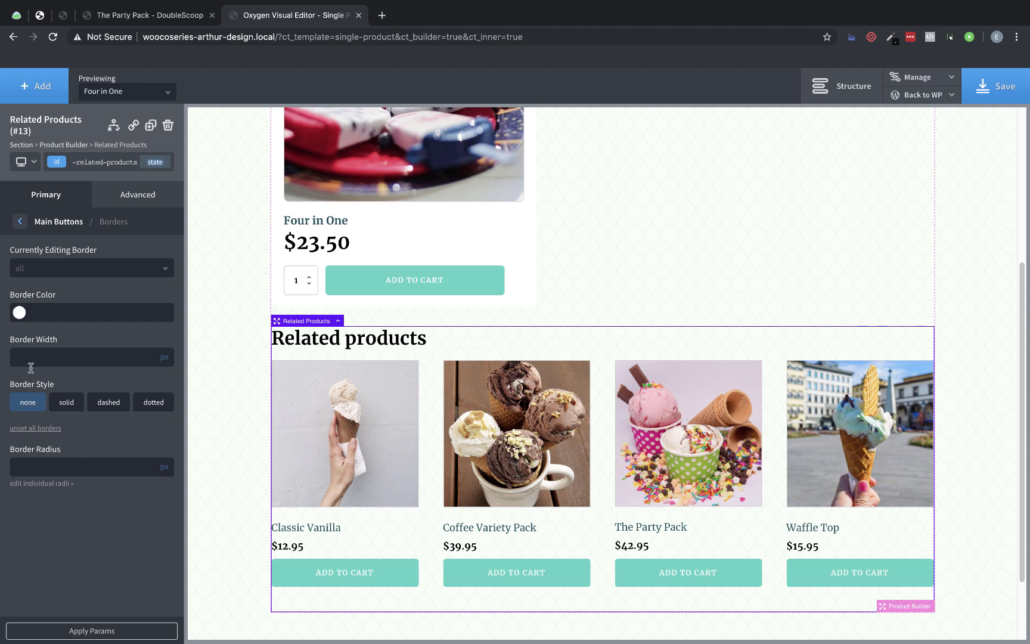
- Centre the related product titles and prices and lay them out in four columns
left_click(20, 222)
left_click(20, 221)
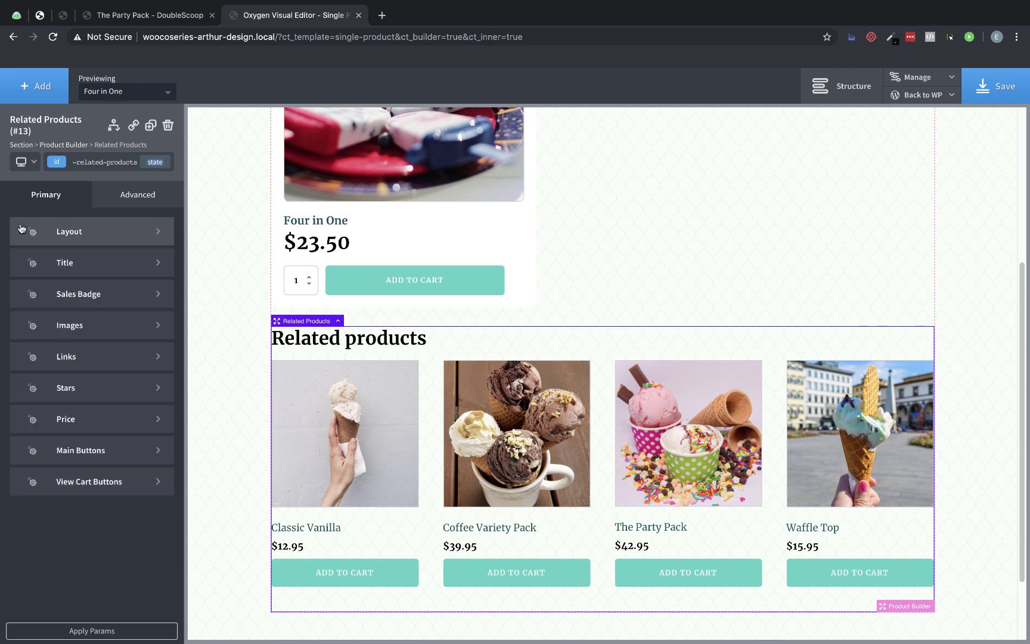
left_click(58, 235)
left_click(91, 362)
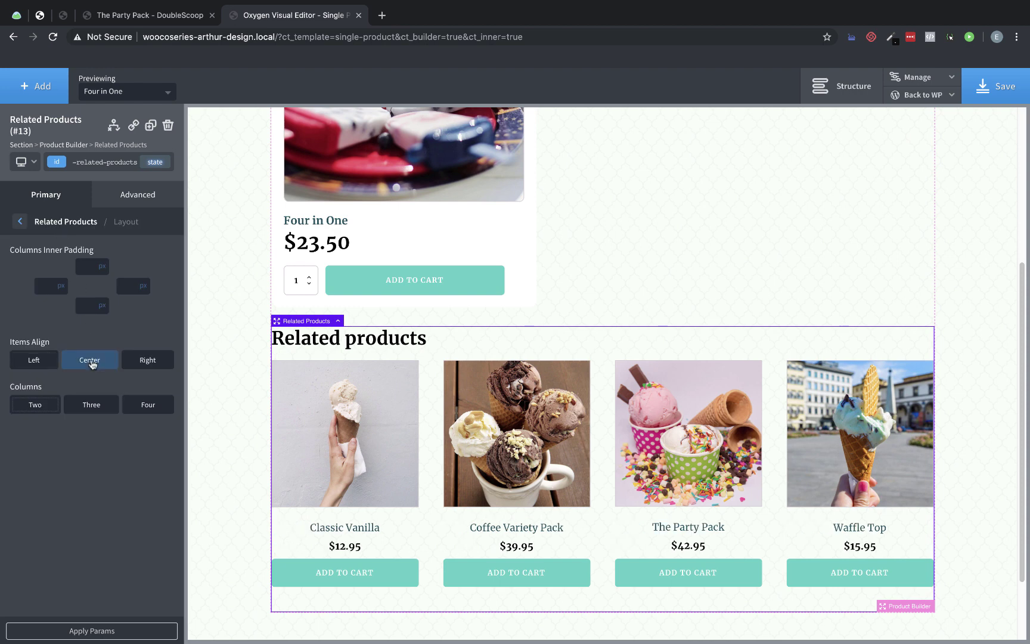
left_click(149, 405)
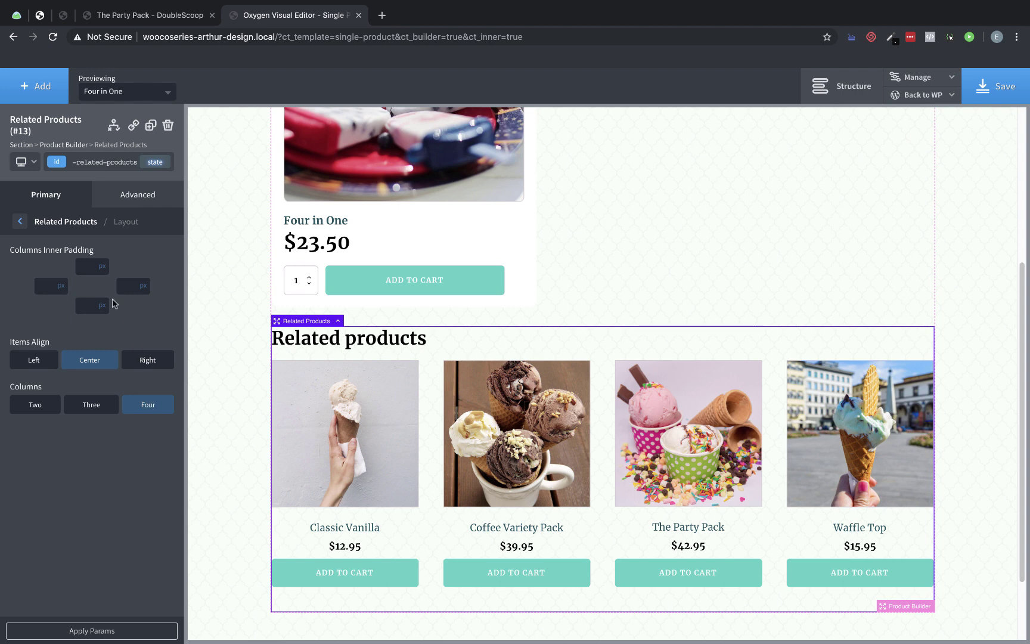
left_click(19, 223)
- Style the related products' current price at 32 px, line height 1, font weight 400
left_click(65, 418)
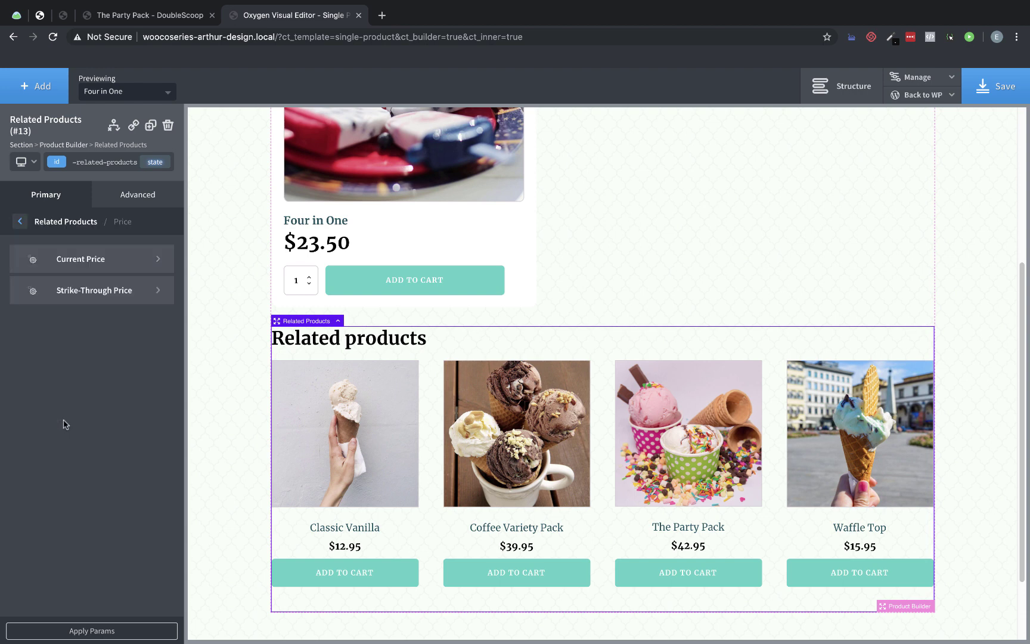
left_click(89, 262)
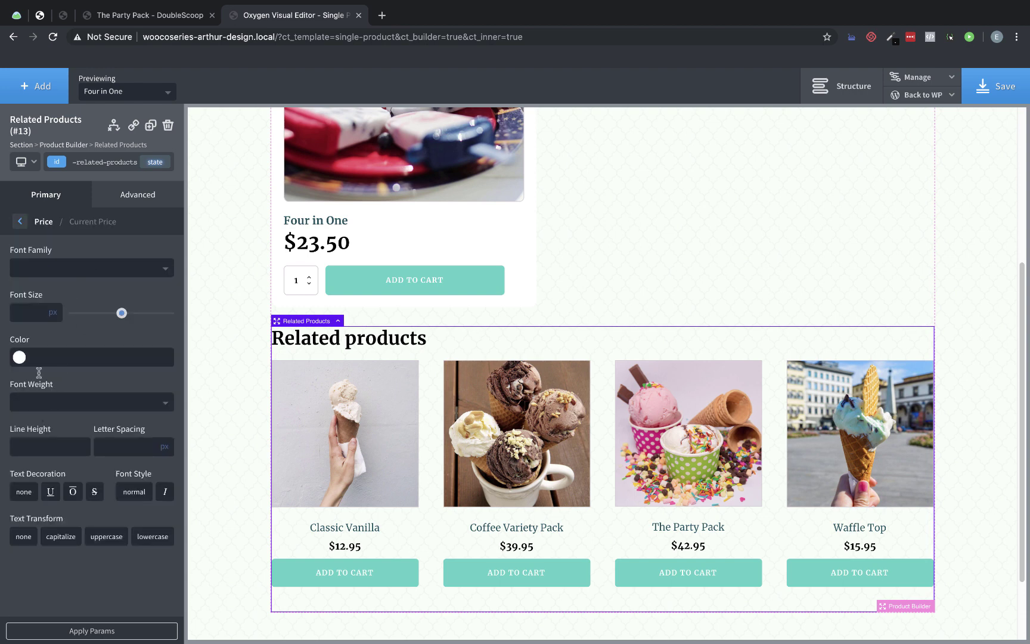
left_click(38, 313)
type("32")
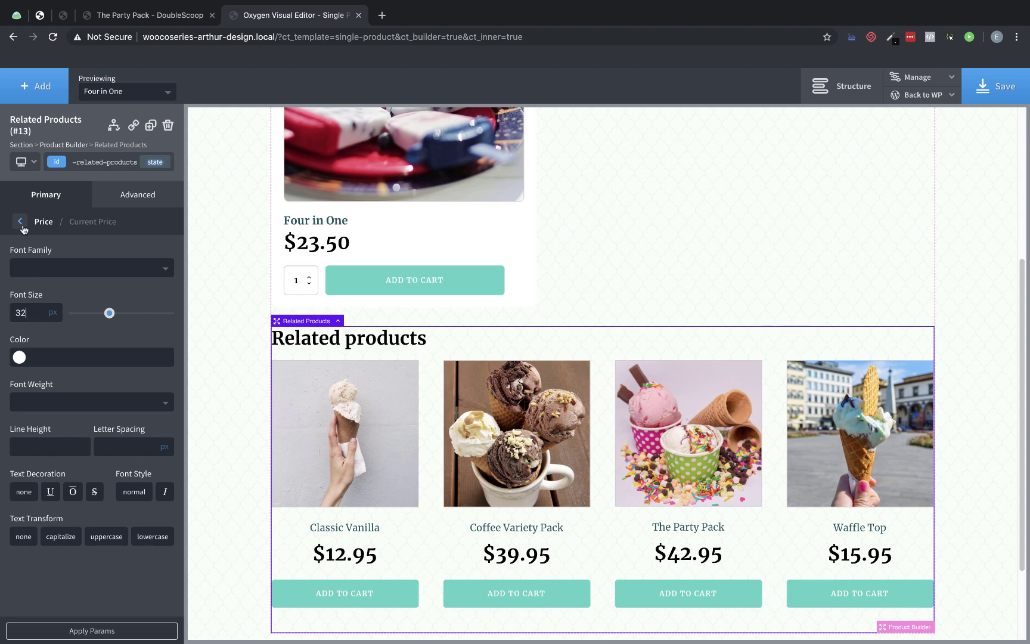
left_click(48, 447)
type("1")
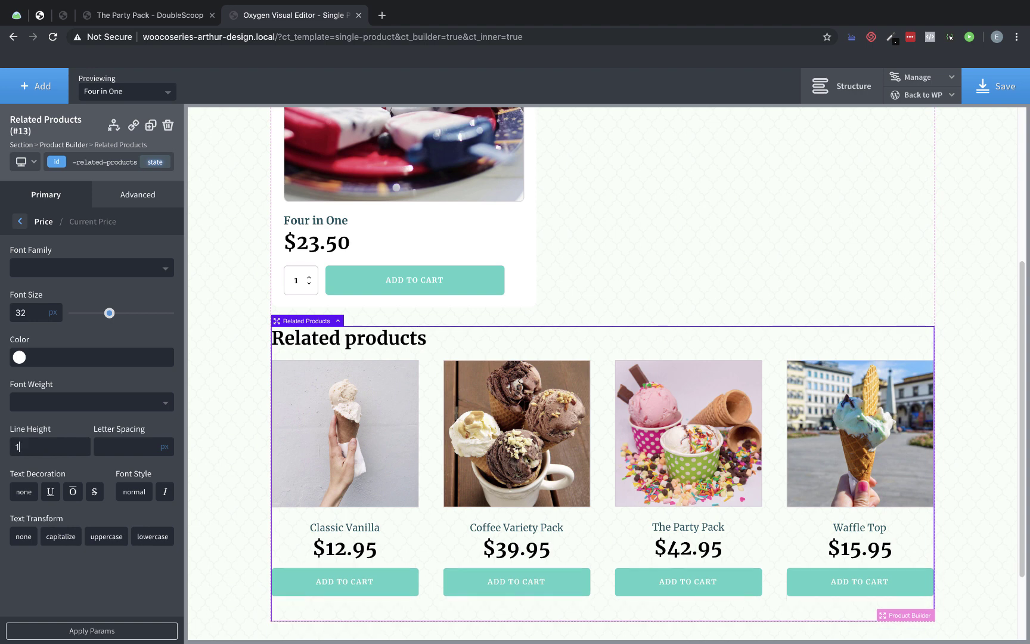
left_click(42, 406)
left_click(39, 475)
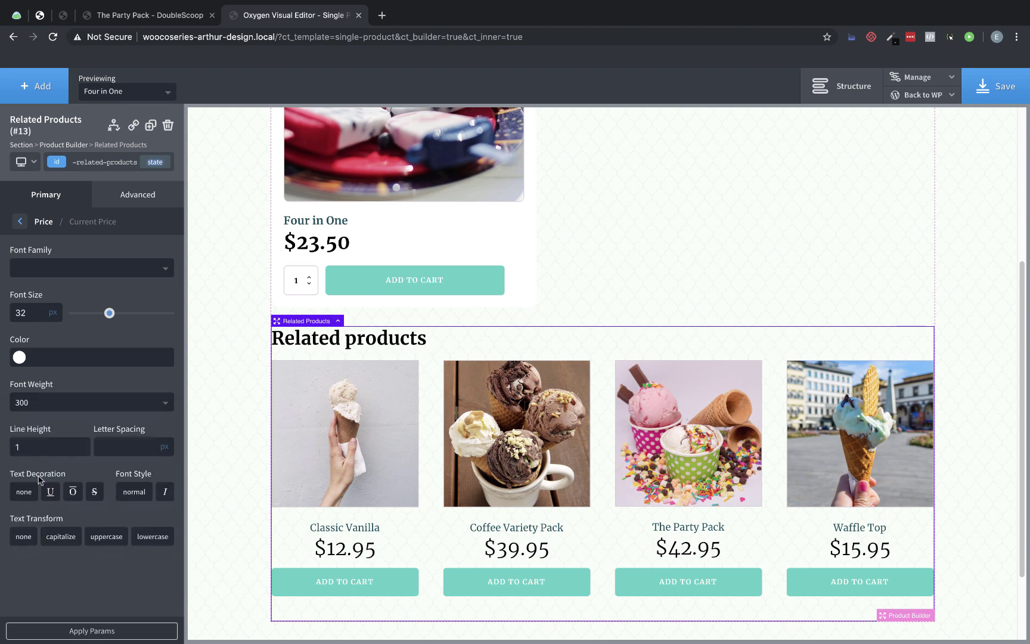
left_click(46, 406)
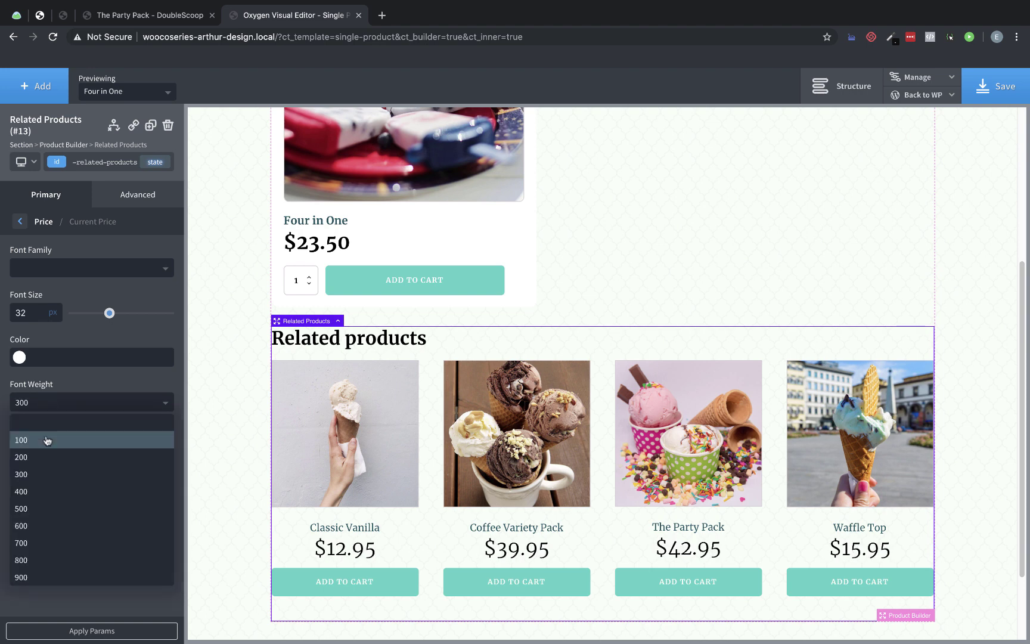
left_click(40, 491)
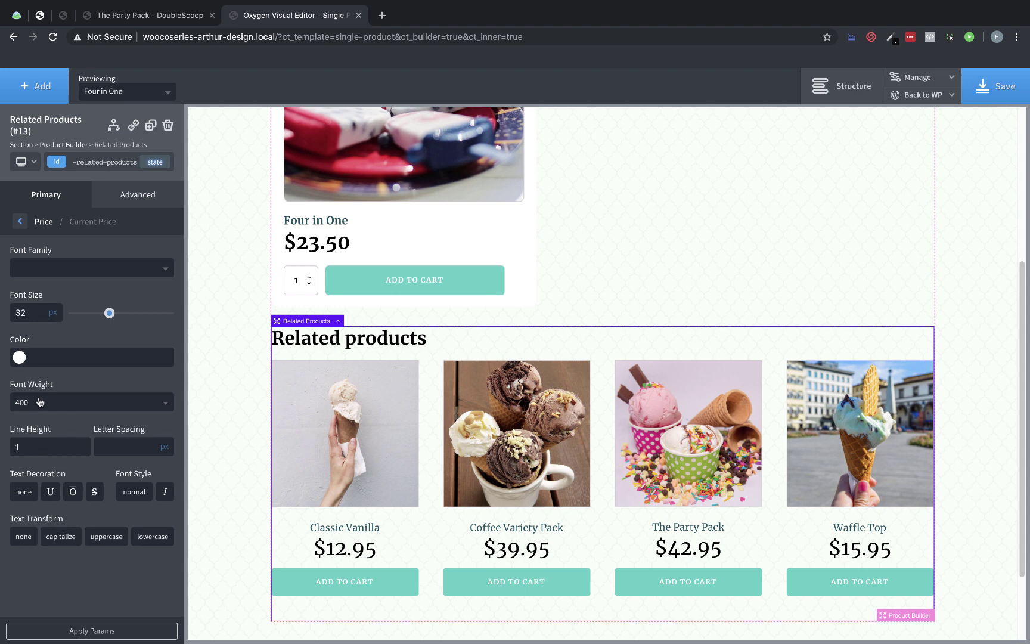
- Set the related products' link font size to 14 px
left_click(20, 222)
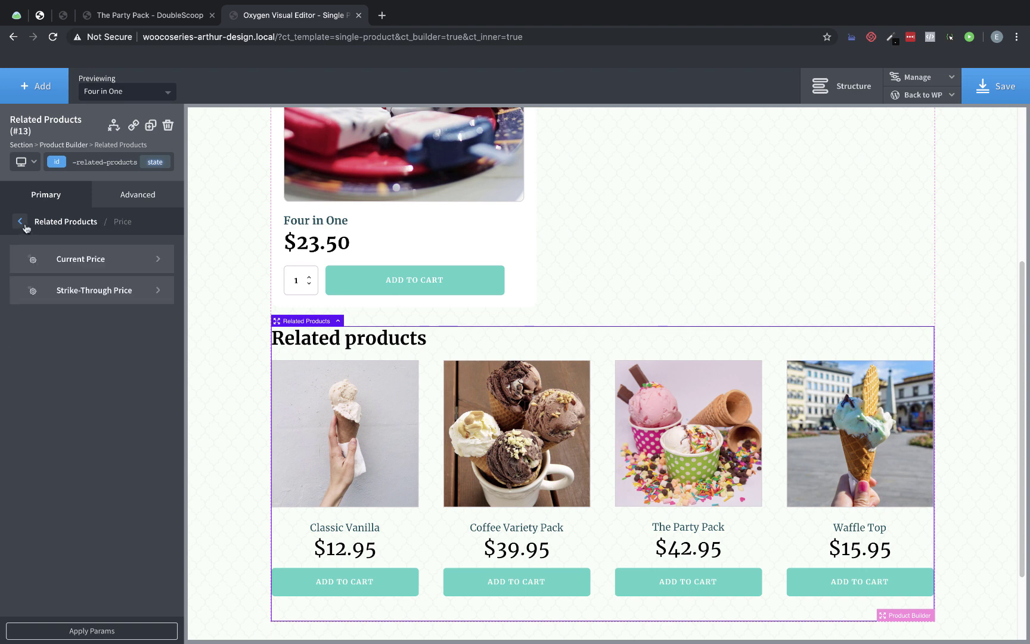
left_click(21, 222)
left_click(102, 356)
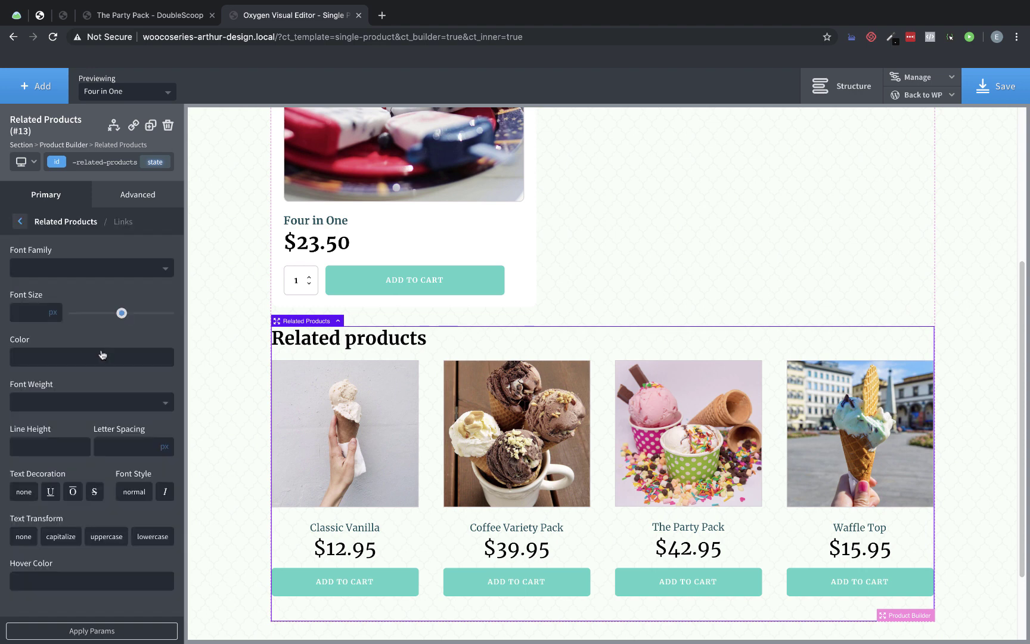
left_click(36, 314)
type("14")
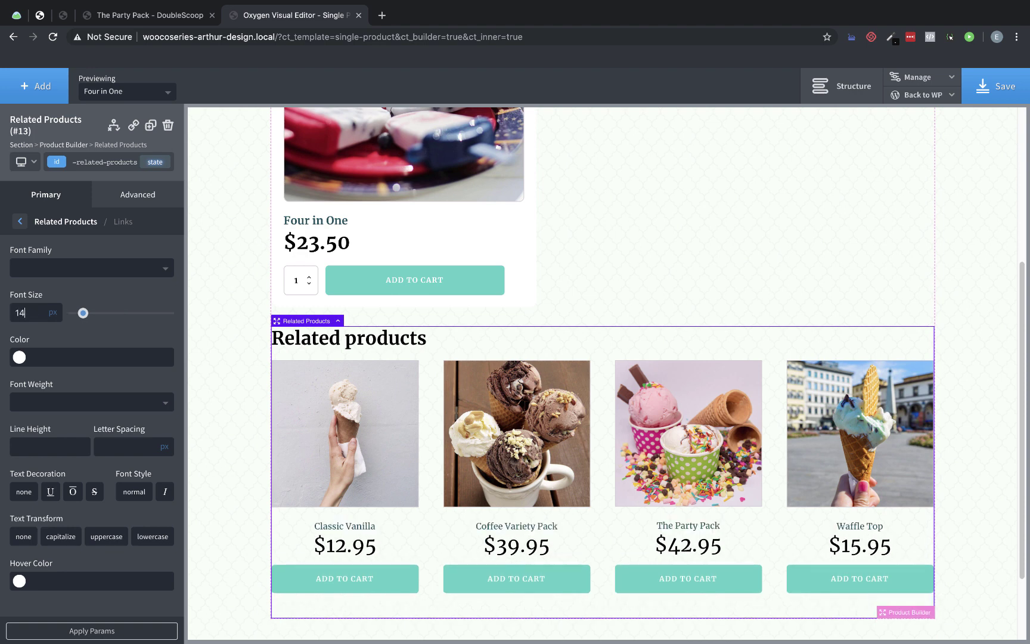
- Test adding Coffee Variety Pack to the cart from the canvas
scroll(476, 442, "down", 2)
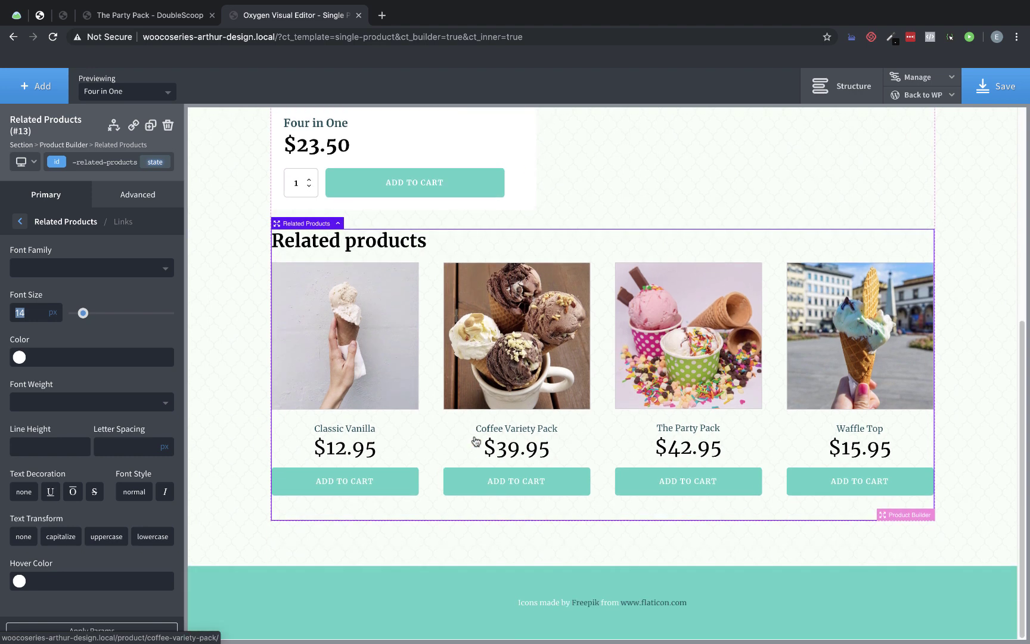
left_click(507, 487)
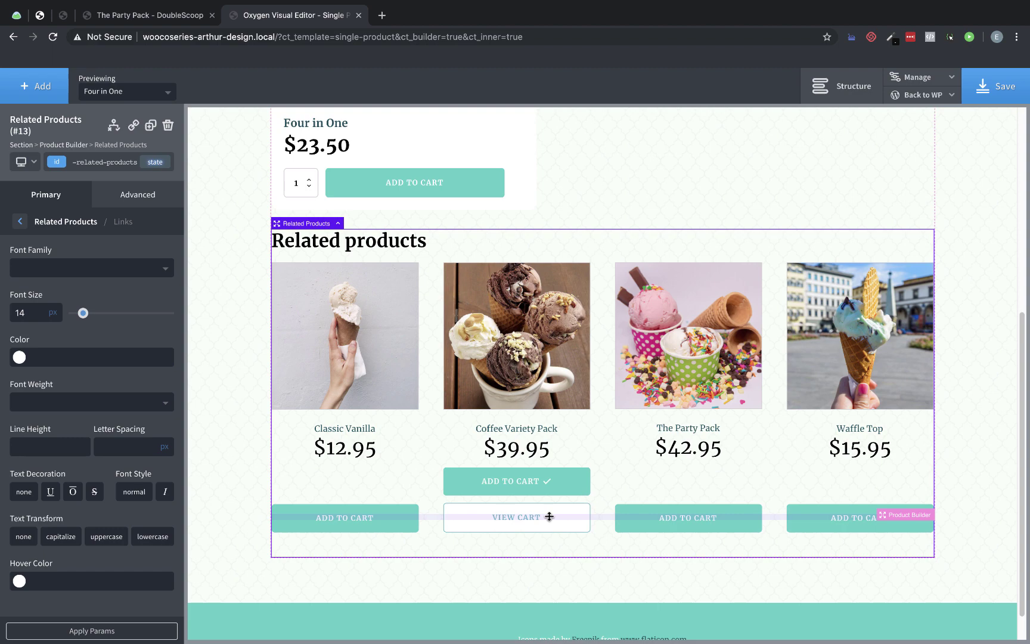
scroll(558, 430, "up", 5)
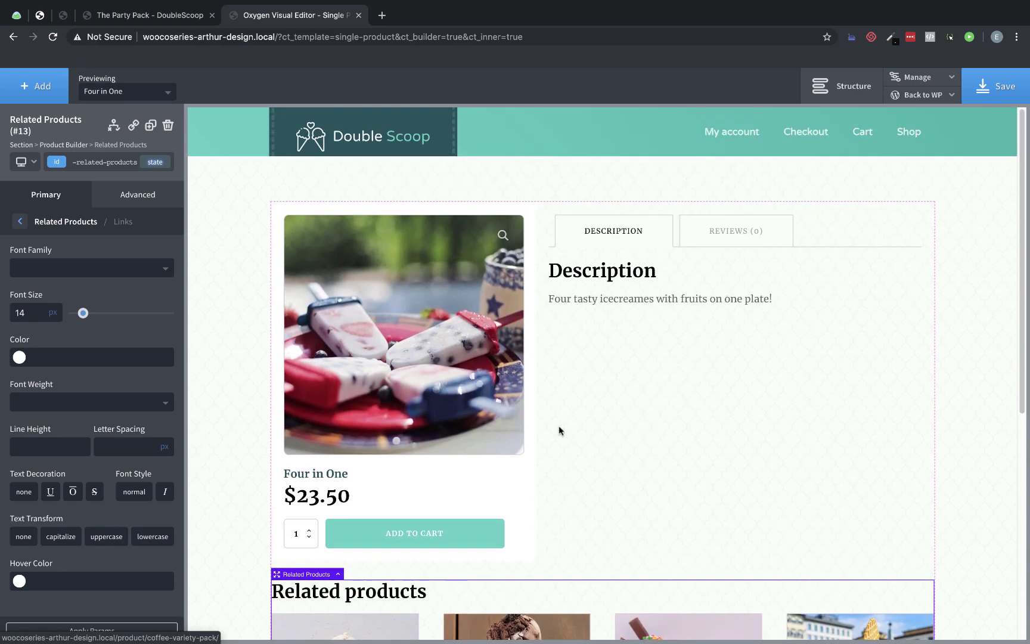
- Save the Single Product template
left_click(1000, 76)
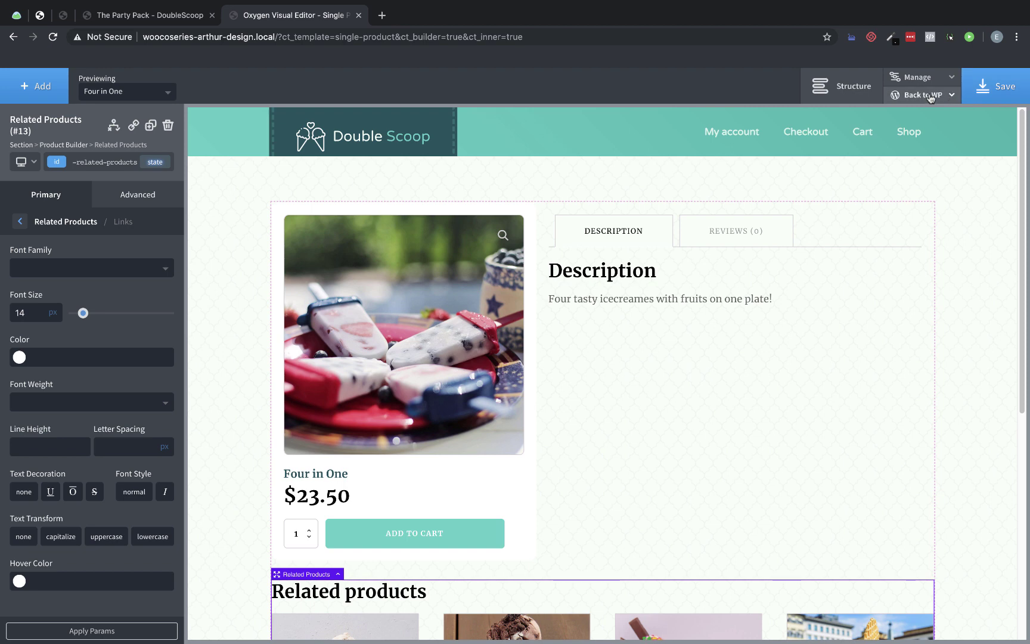
right_click(931, 98)
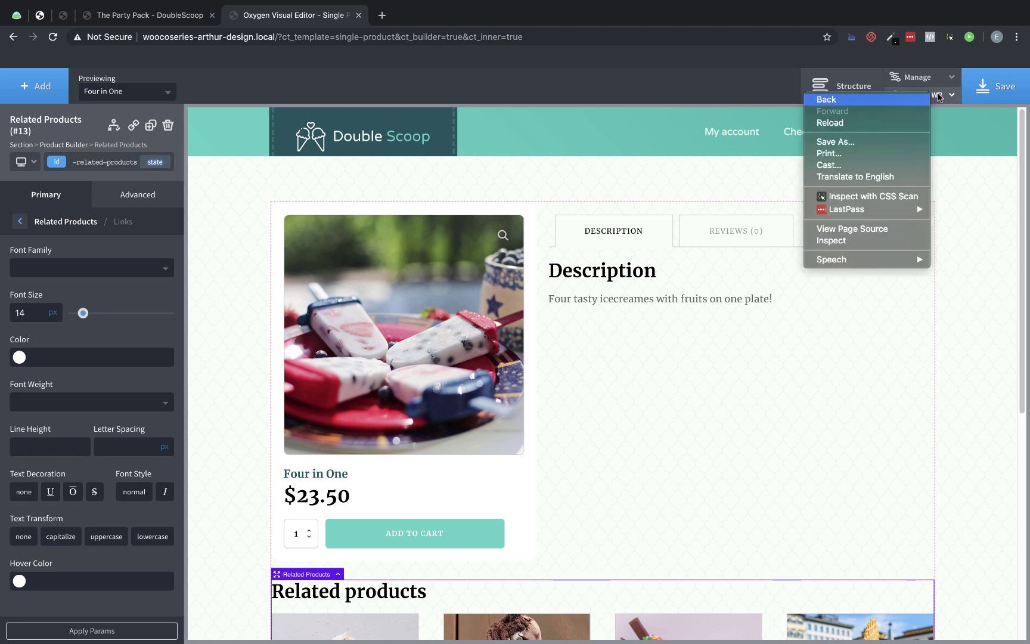
left_click(946, 99)
mouse_move(936, 96)
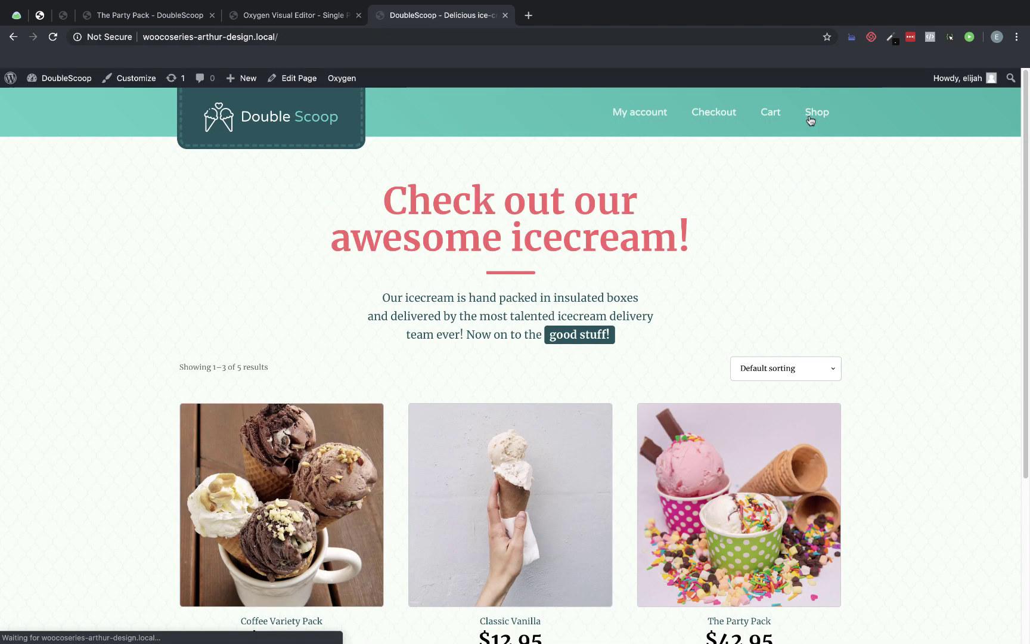
- Go to page 2 of the DoubleScoop shop and open the Waffle Top product
scroll(733, 262, "down", 1)
scroll(734, 263, "down", 3)
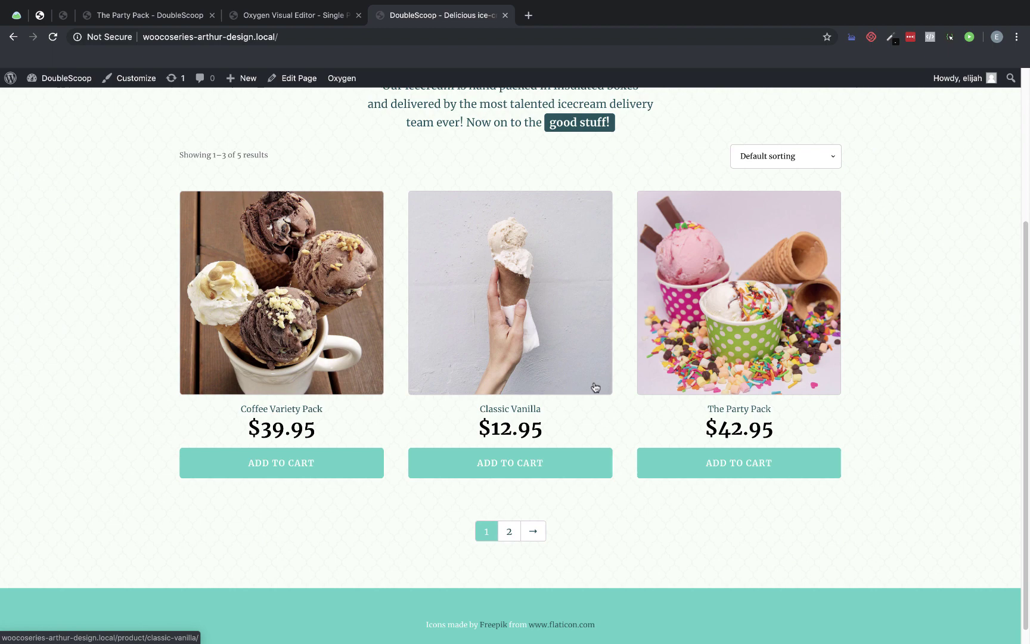
left_click(510, 532)
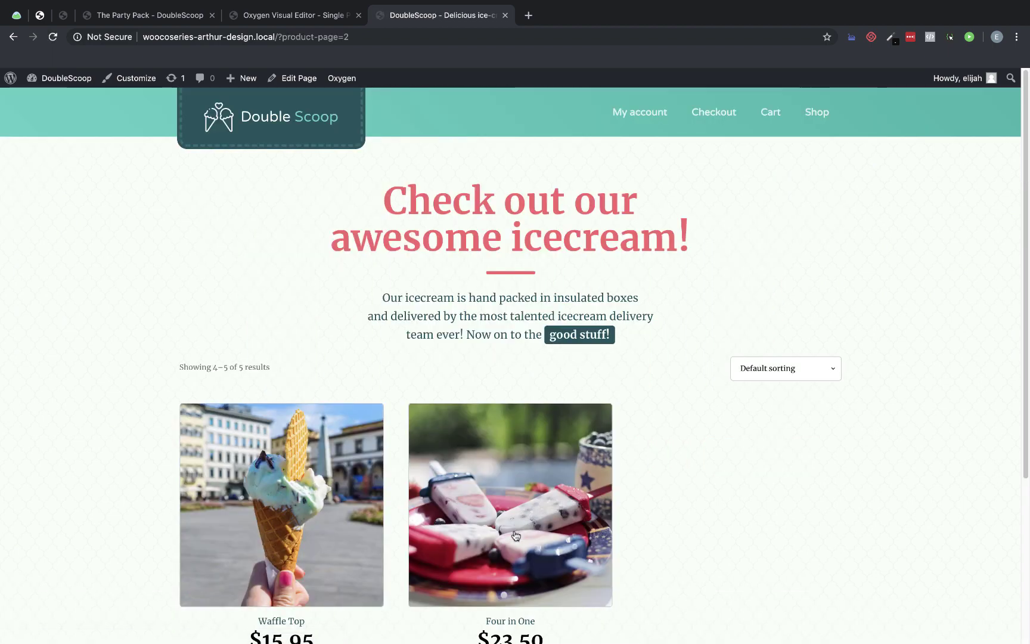
scroll(501, 397, "down", 3)
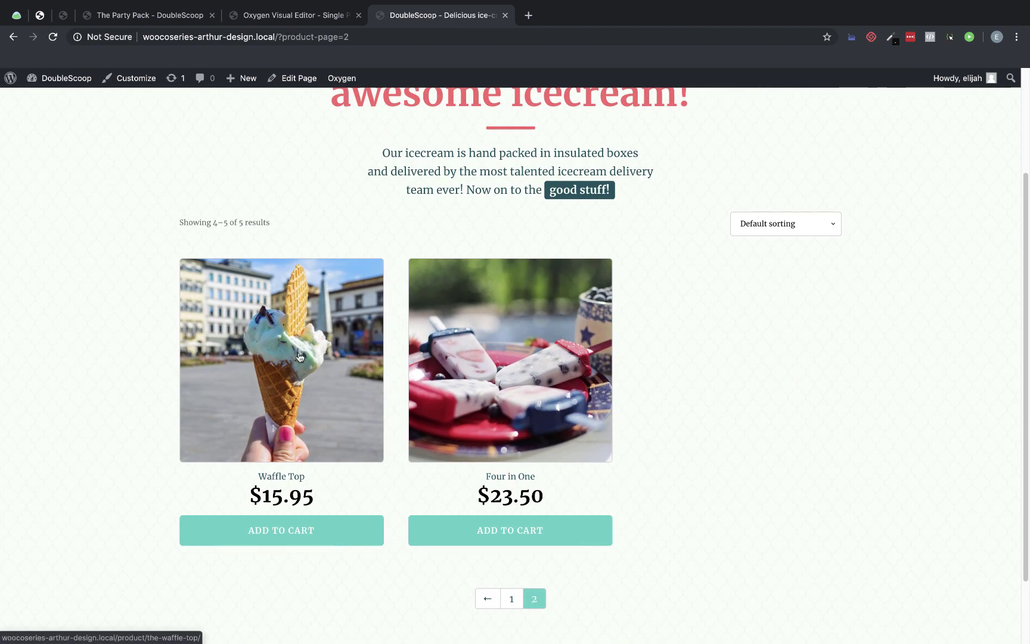
left_click(277, 422)
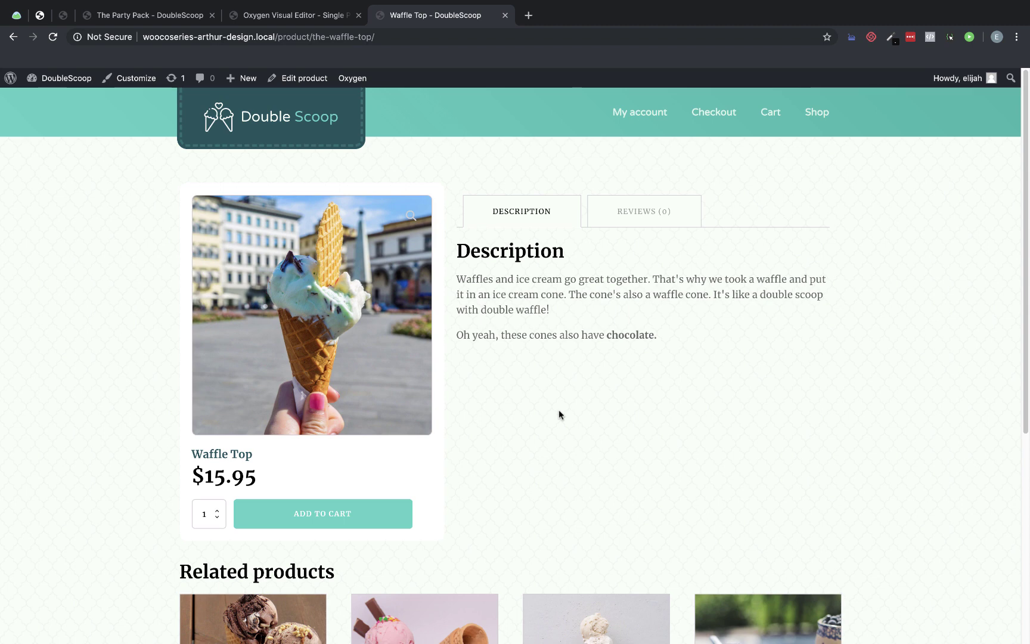
- On Waffle Top, switch between the Reviews and Description tabs to check them
scroll(559, 410, "down", 1)
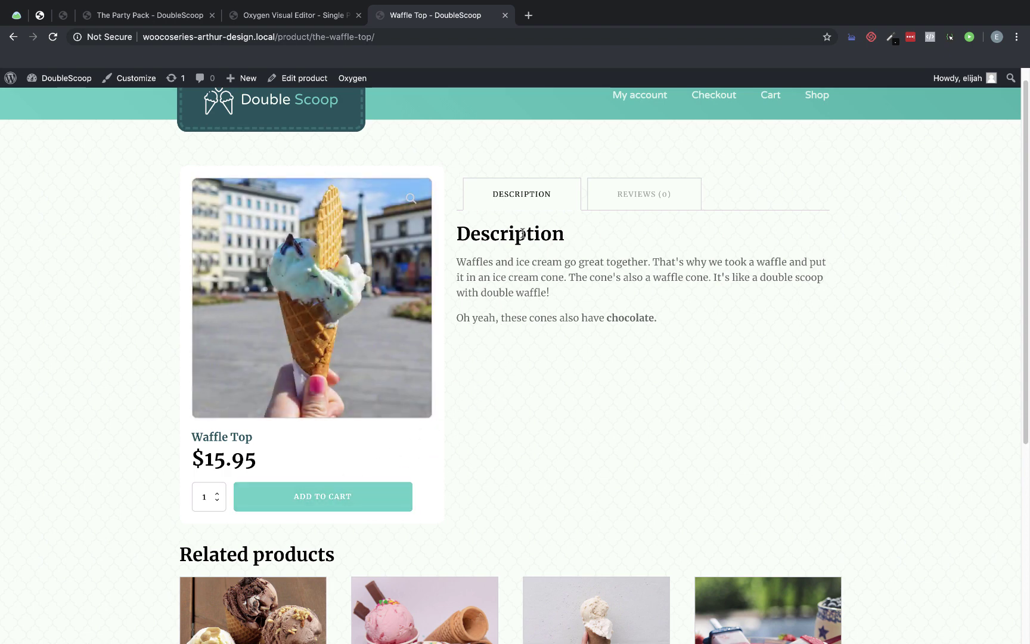
left_click(630, 197)
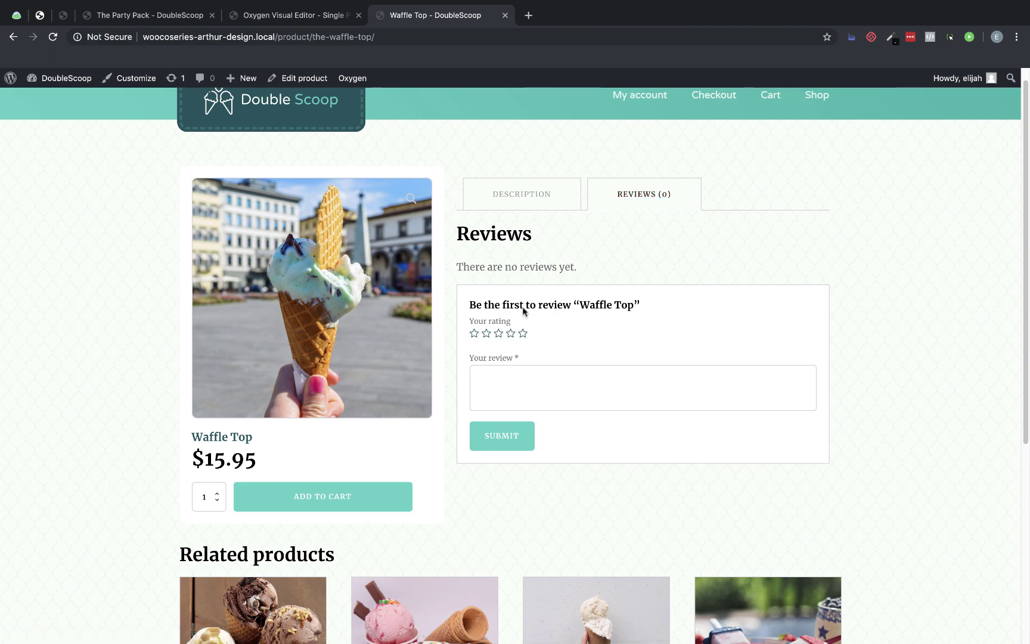
left_click(524, 194)
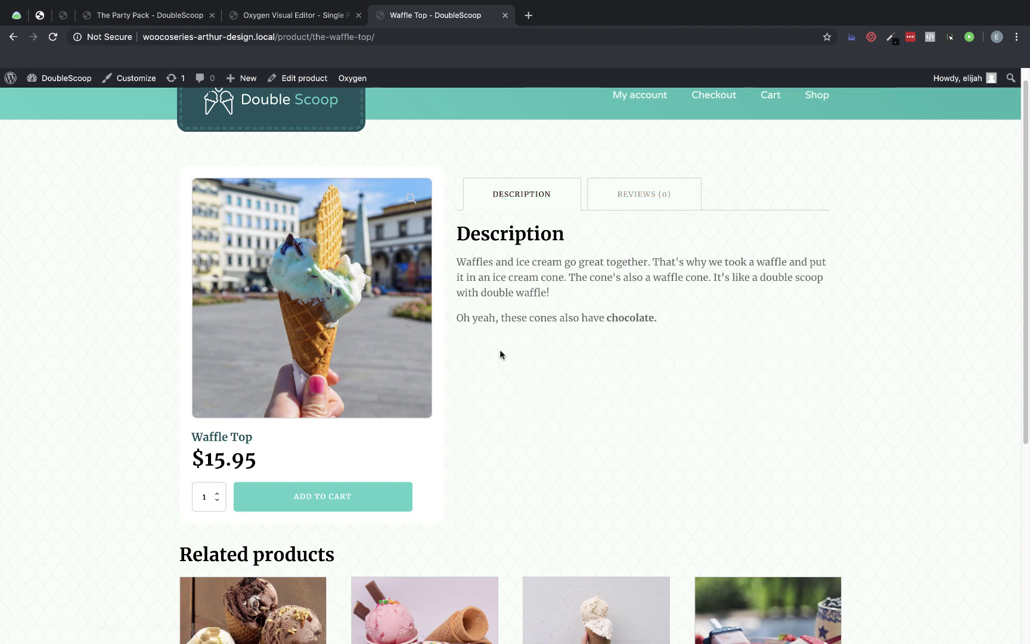
scroll(500, 354, "down", 3)
scroll(500, 354, "down", 5)
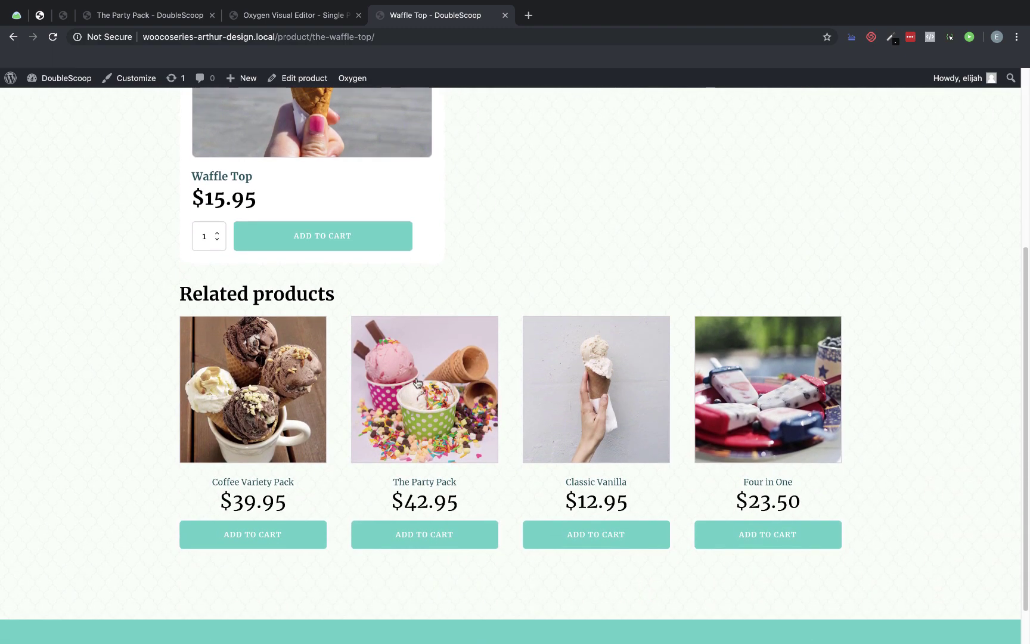
- Open The Party Pack from related products and review its layout
left_click(425, 391)
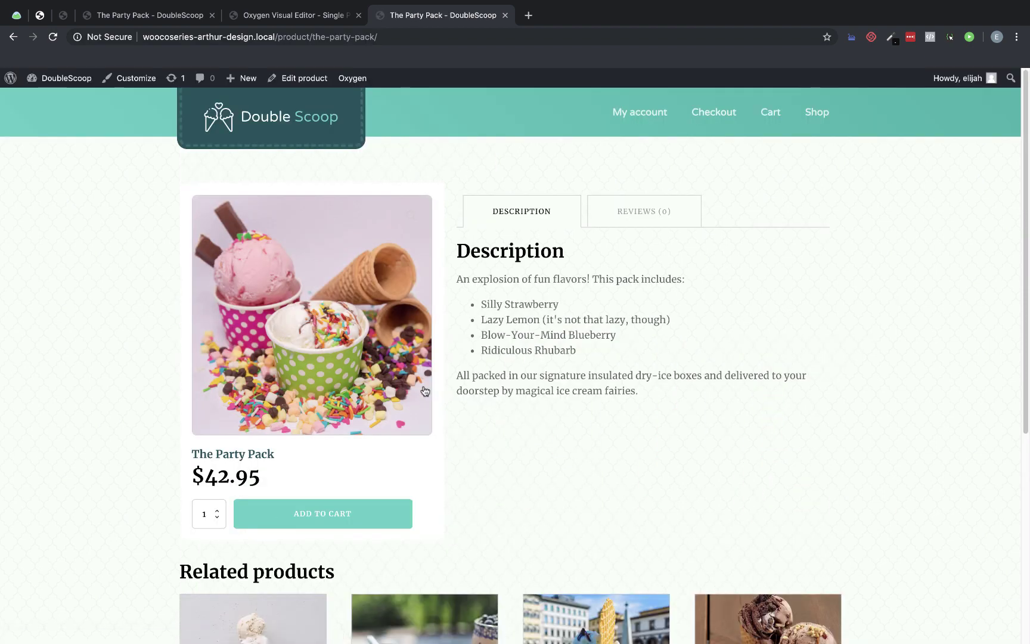
scroll(425, 390, "down", 3)
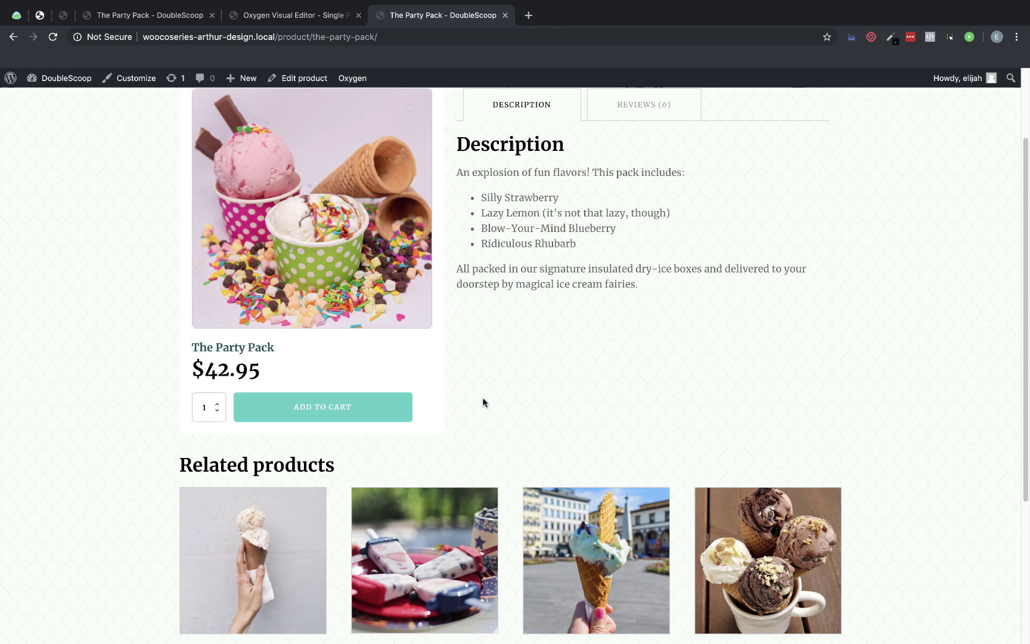
scroll(483, 403, "up", 3)
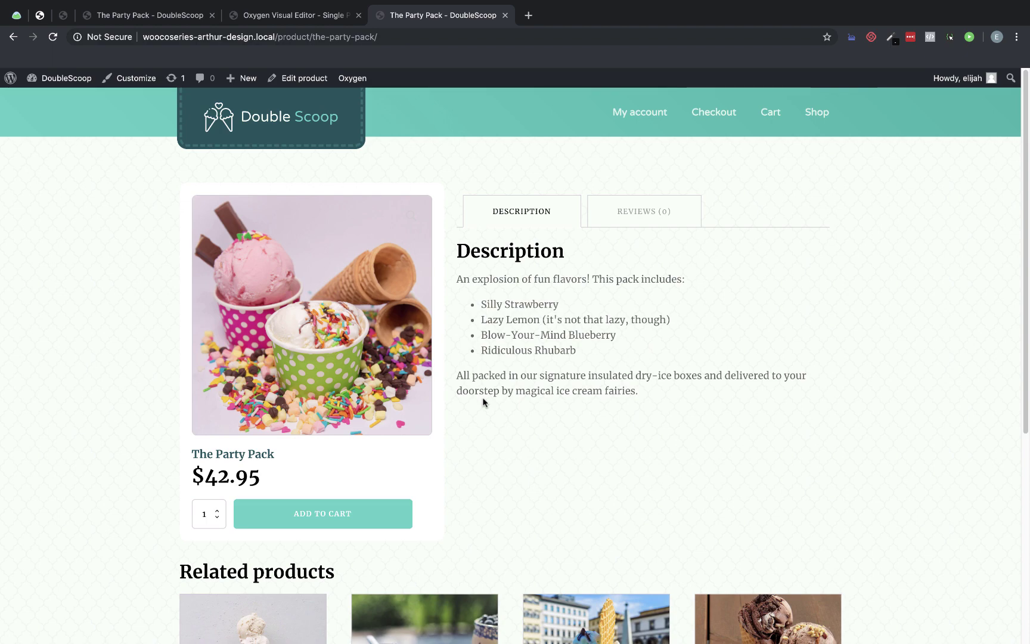
scroll(483, 402, "down", 3)
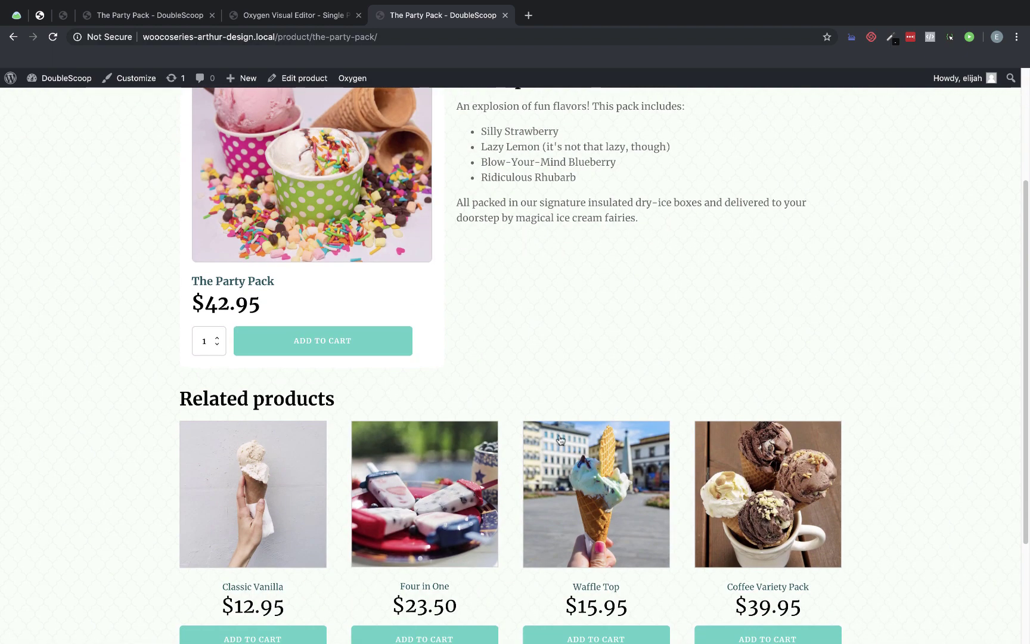
- Open Classic Vanilla ($12.95) from related products and review its styling
left_click(253, 497)
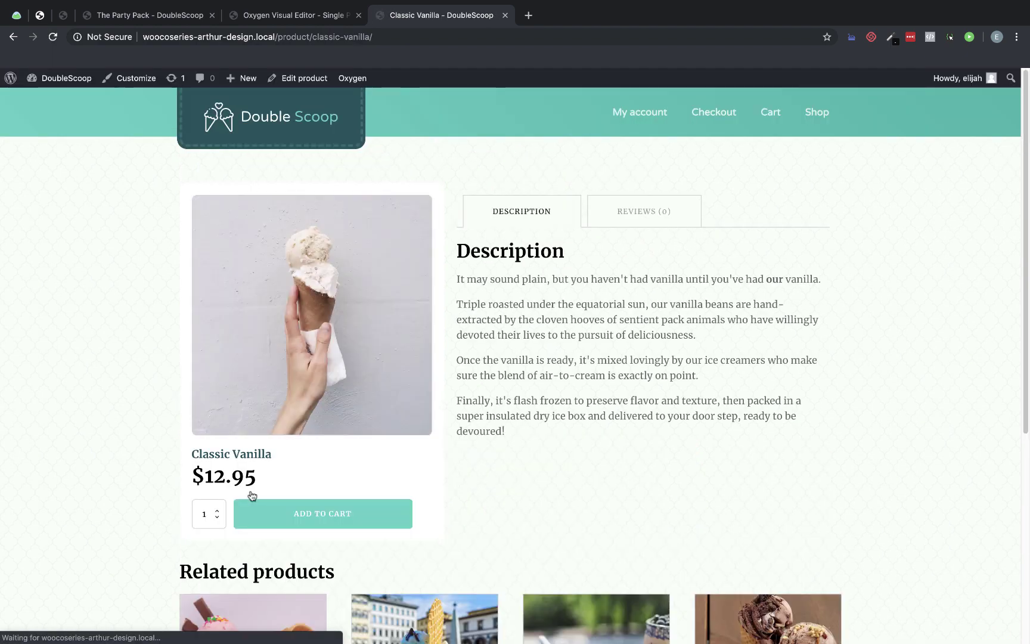
scroll(620, 390, "down", 5)
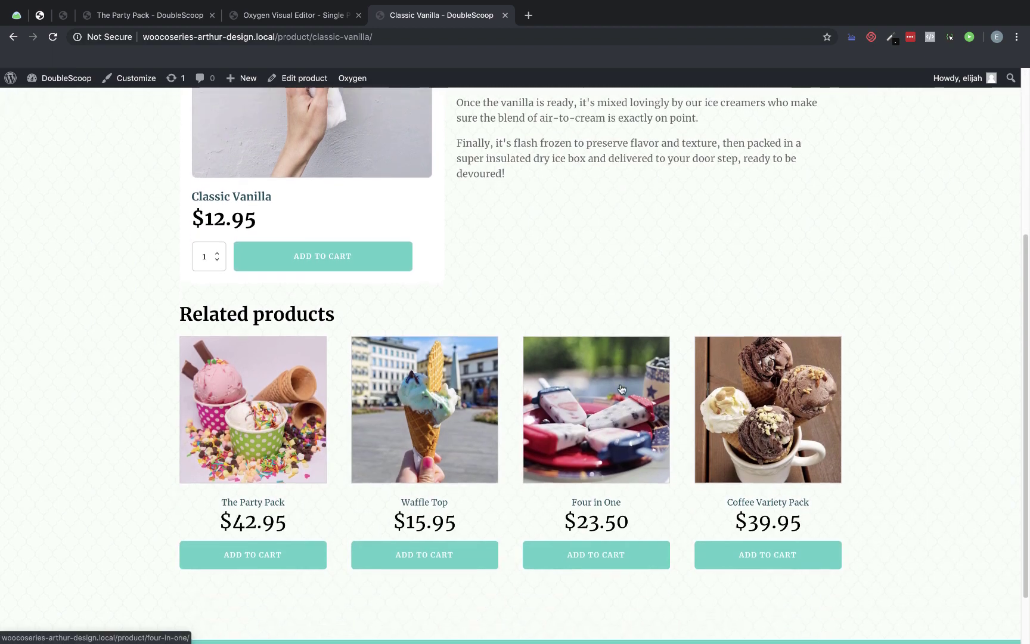
scroll(621, 389, "down", 1)
scroll(621, 389, "up", 5)
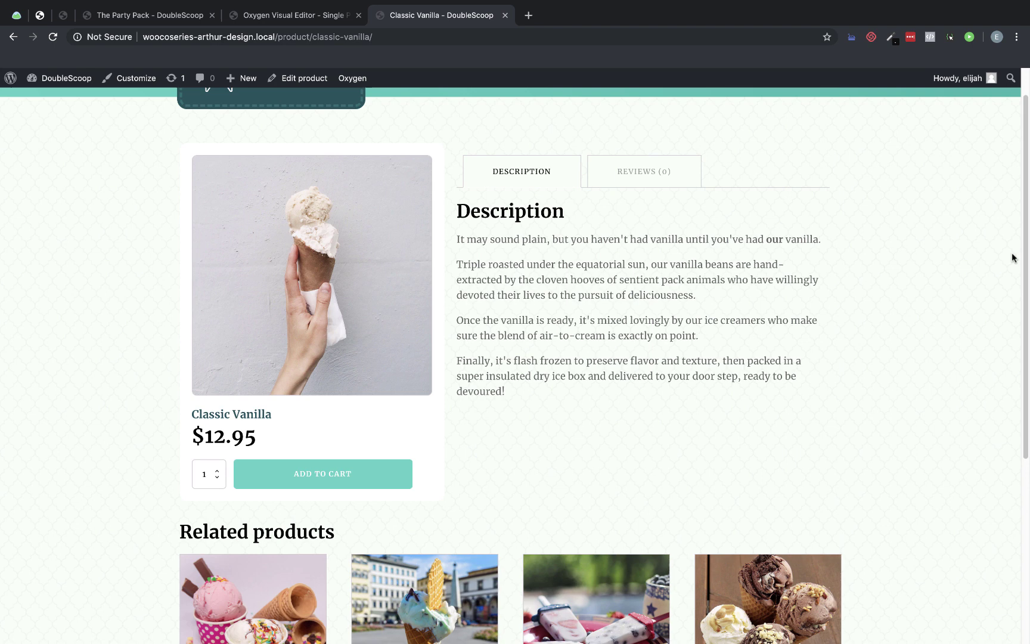
scroll(1012, 258, "up", 1)
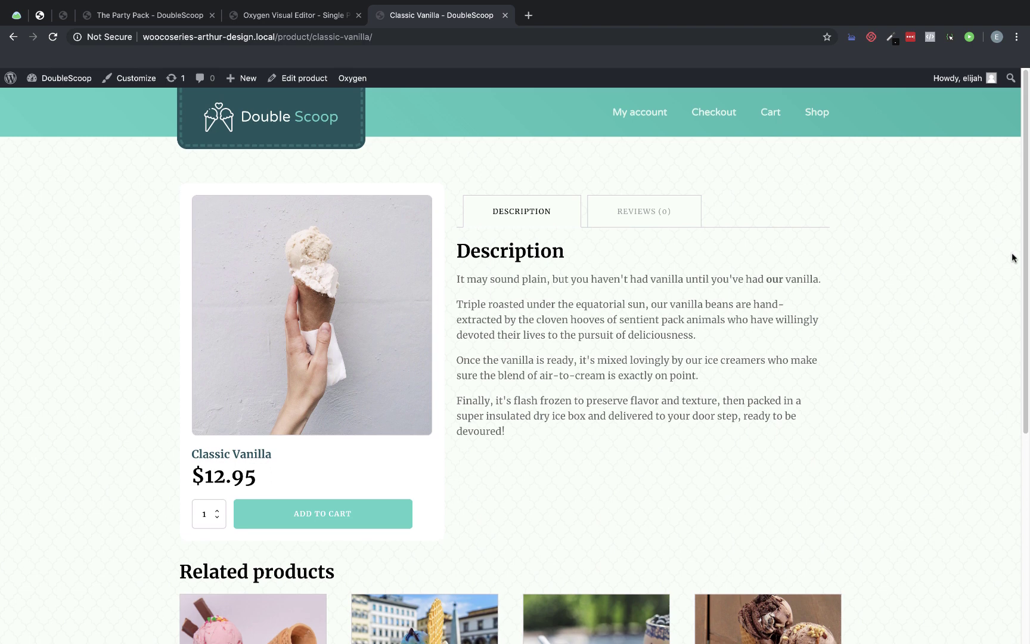